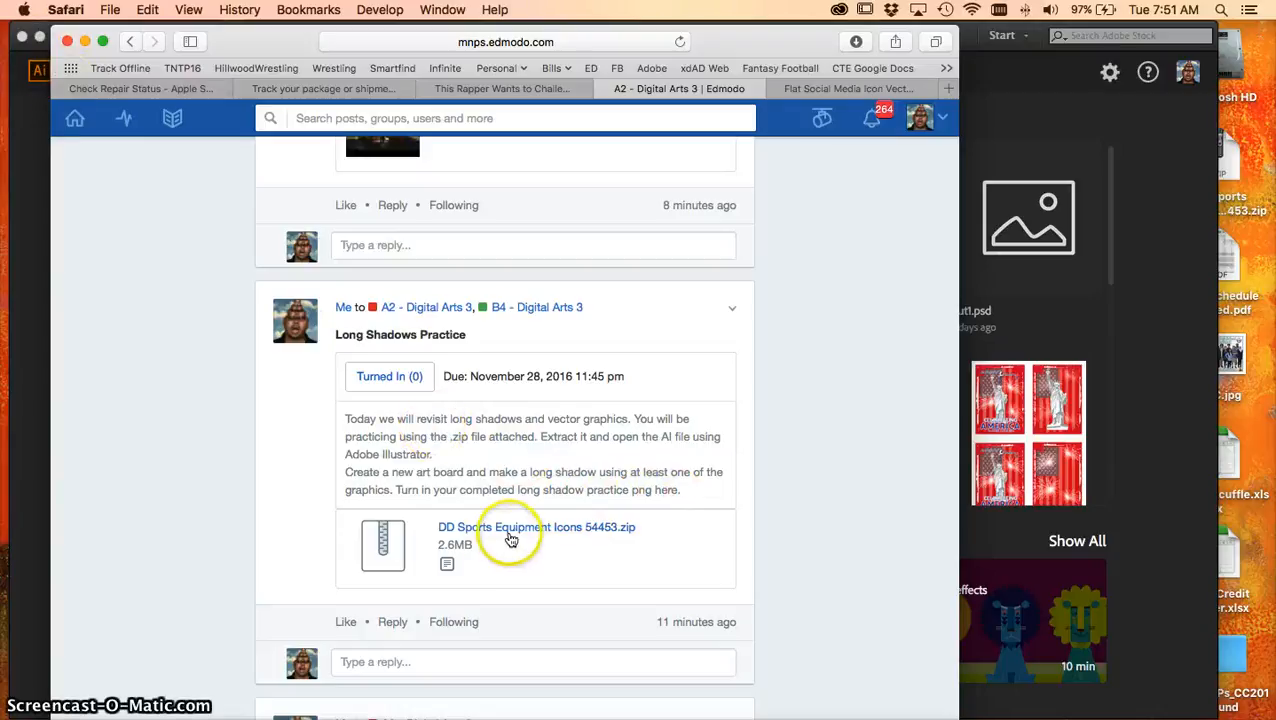
Switch to Illustrator and open DD Sports Equipment Icons 54453.ai from the icon folder on the Desktop
{"action": "left_click", "coordinate": [85, 42]}
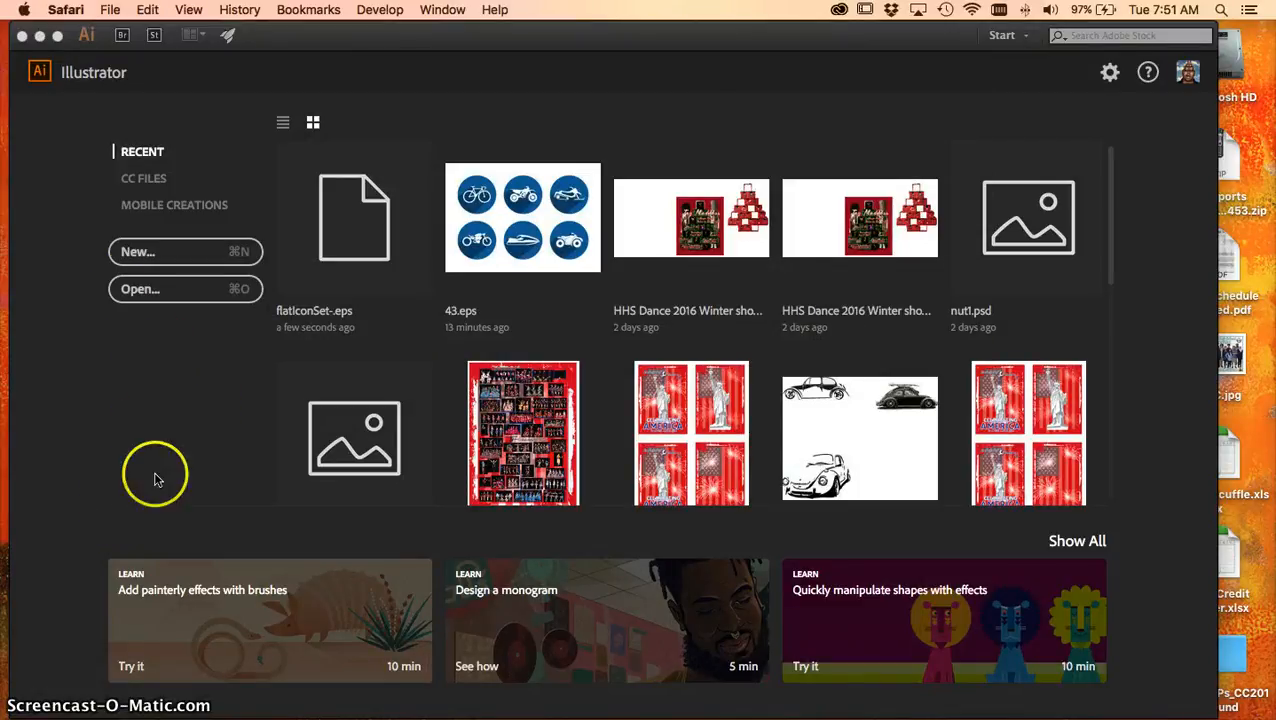
{"action": "left_click", "coordinate": [160, 289]}
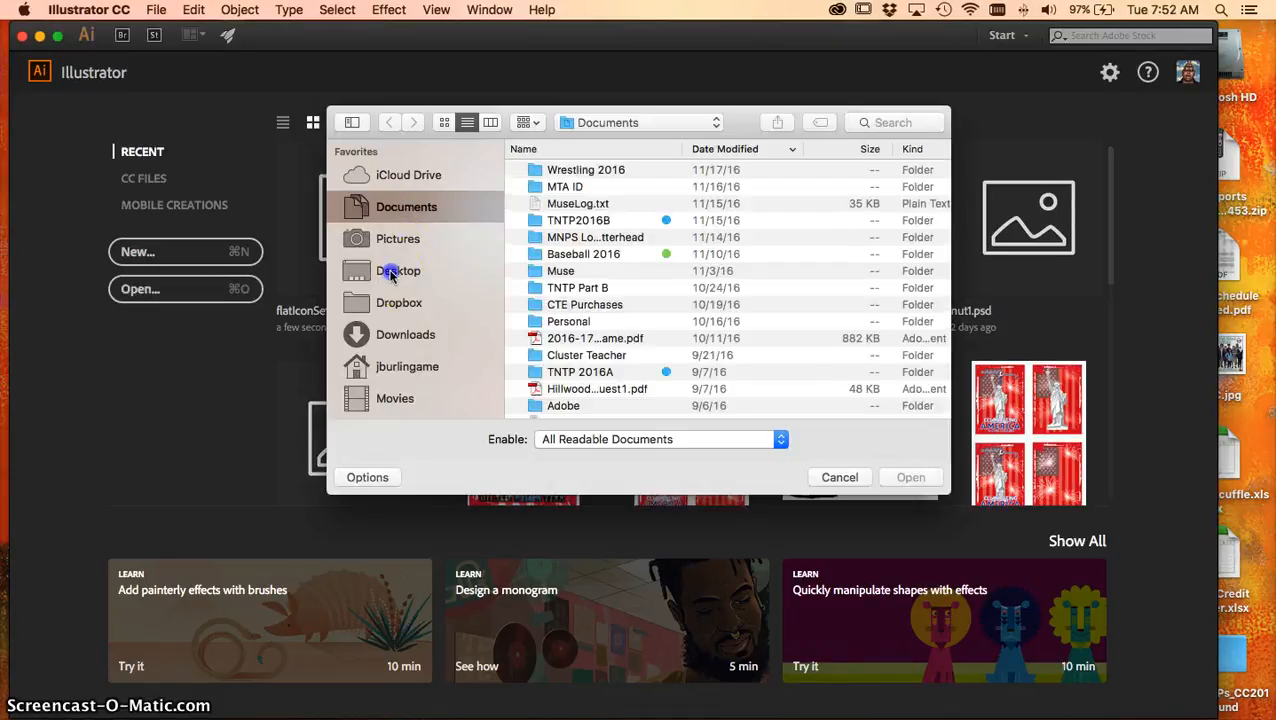
{"action": "left_click", "coordinate": [398, 270]}
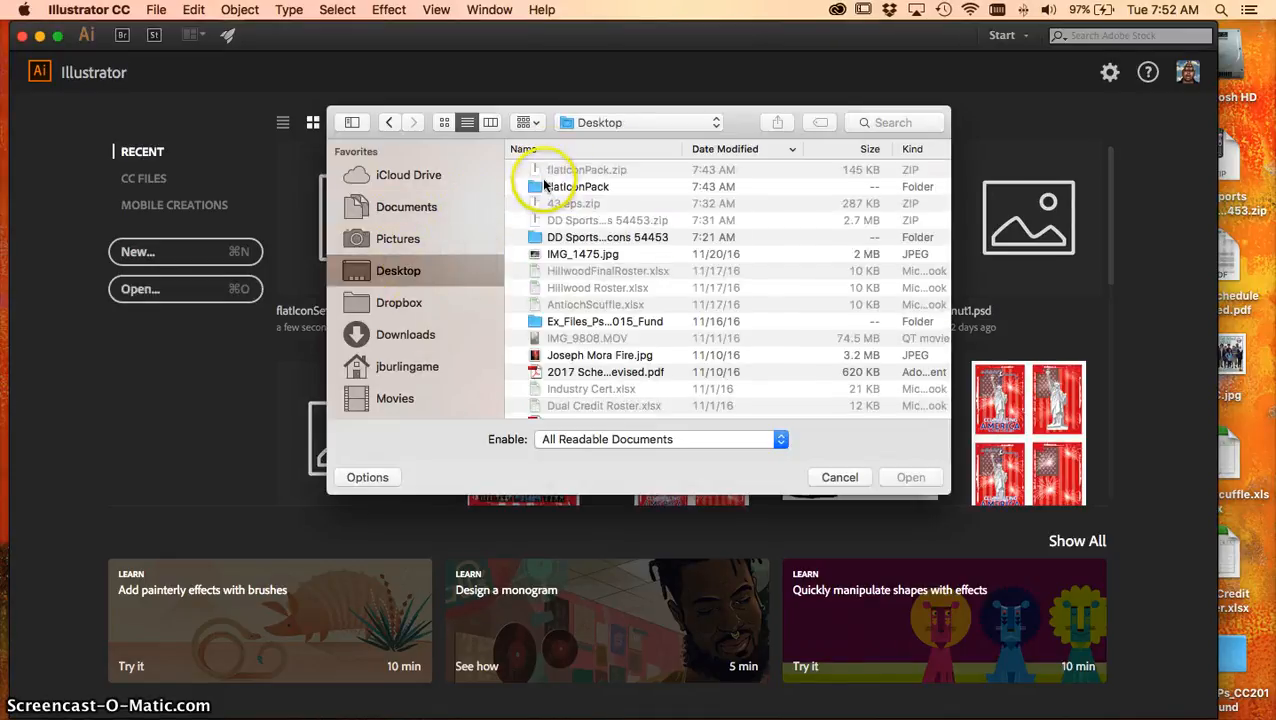
{"action": "double_click", "coordinate": [535, 237]}
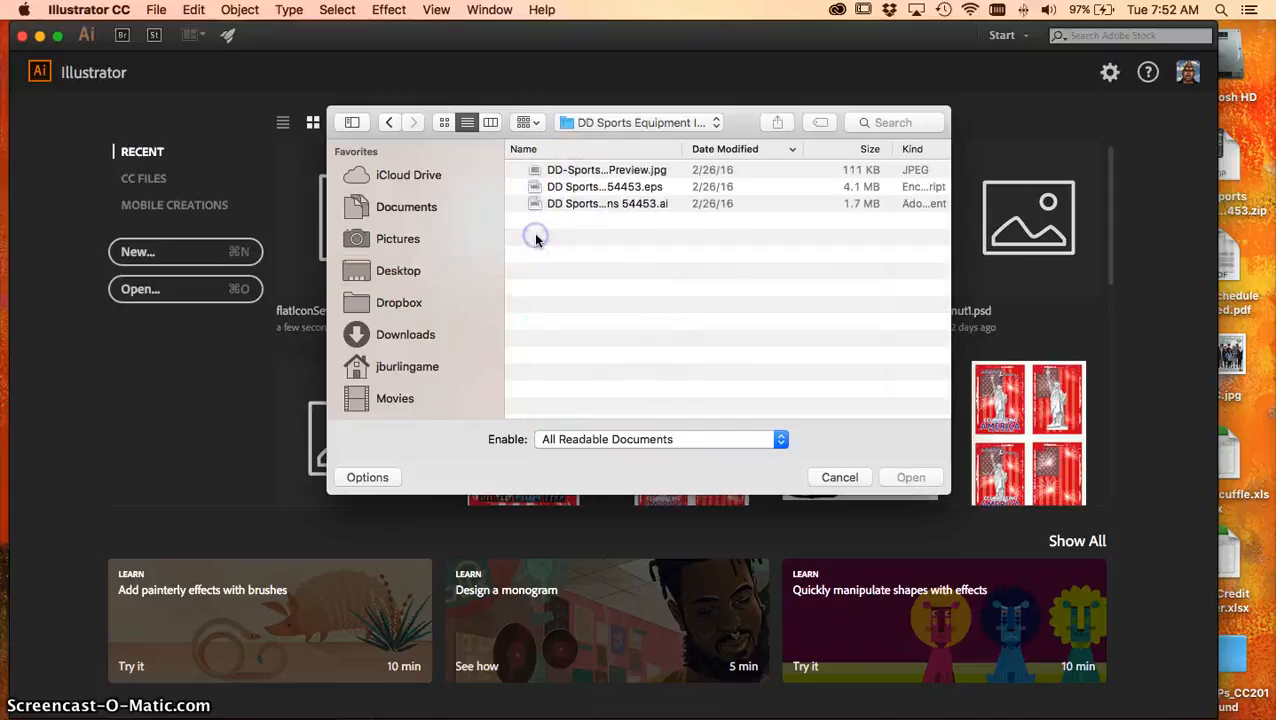
{"action": "left_click", "coordinate": [597, 204]}
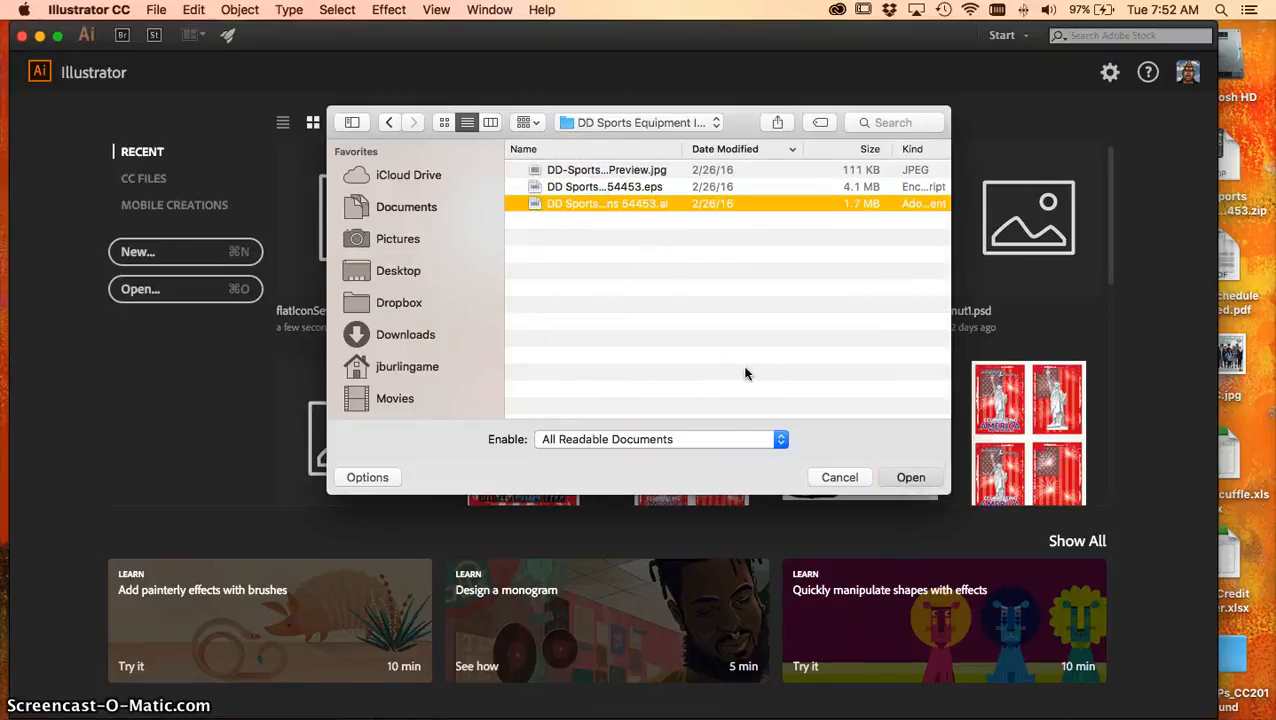
{"action": "key", "text": "Return"}
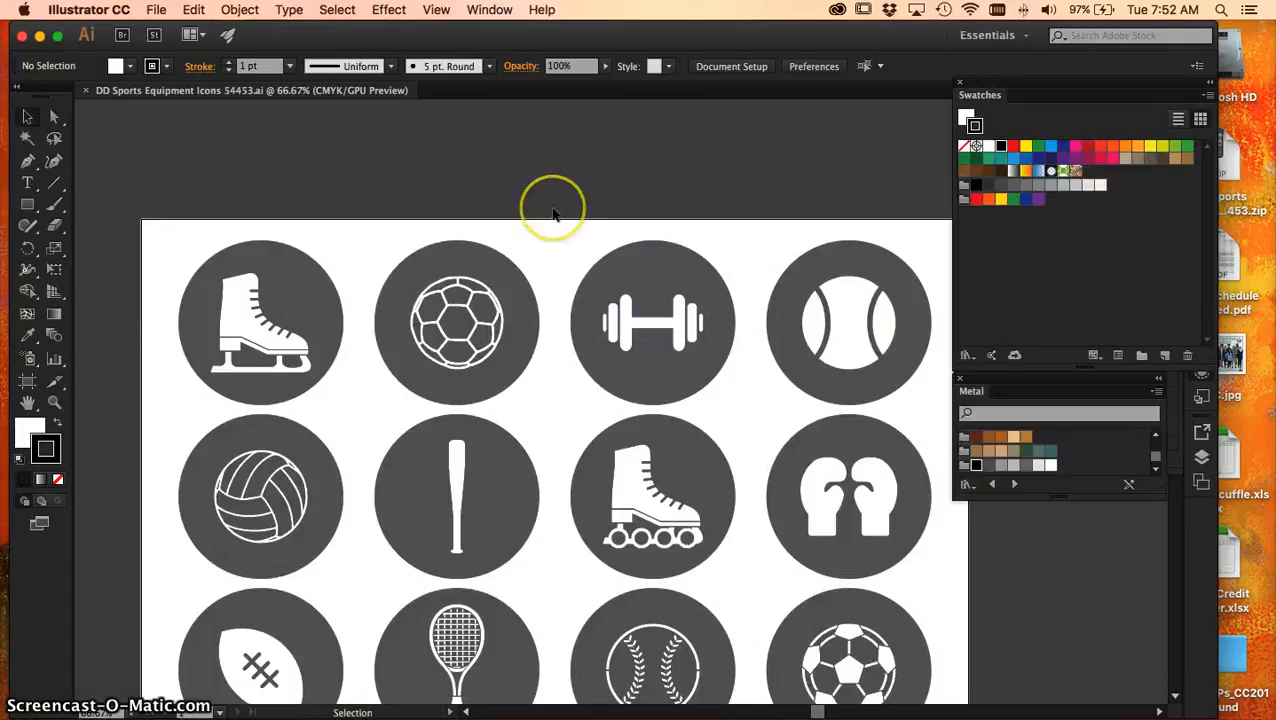
Reset the Essentials workspace to its default layout and collapse the expanded Libraries group
{"action": "key", "text": "super+minus"}
{"action": "key", "text": "super+minus"}
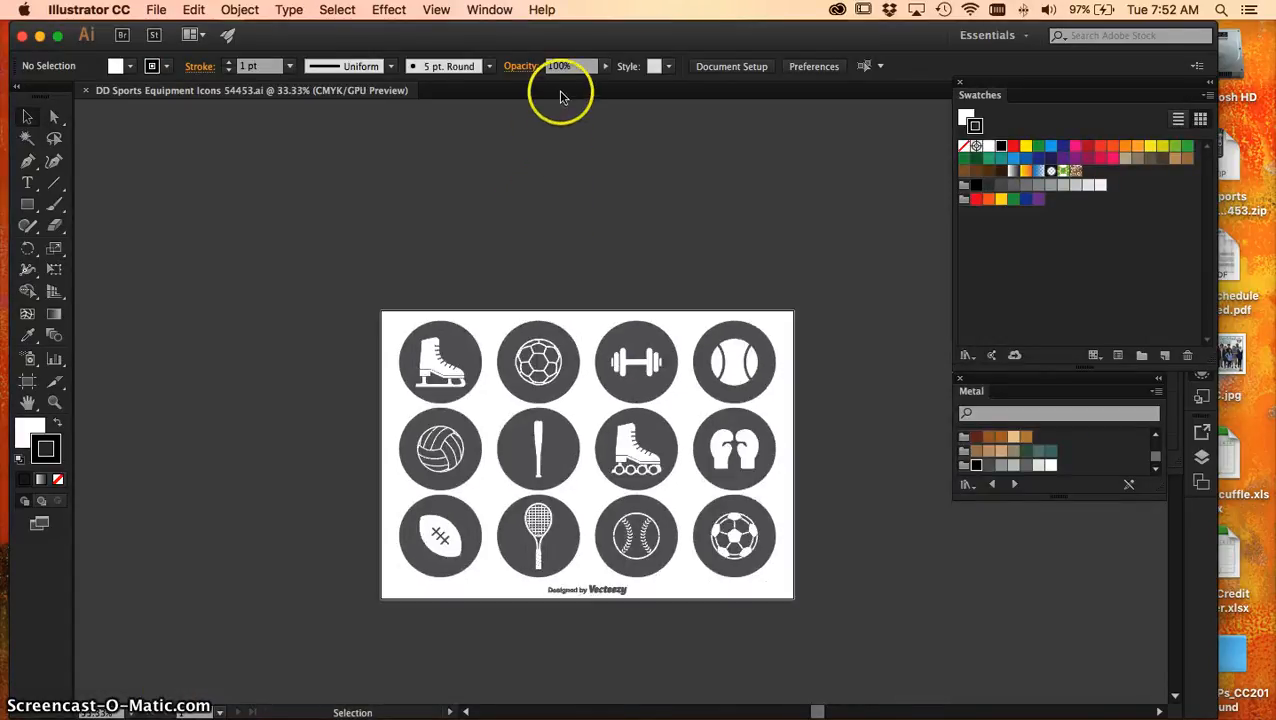
{"action": "left_click", "coordinate": [1022, 36]}
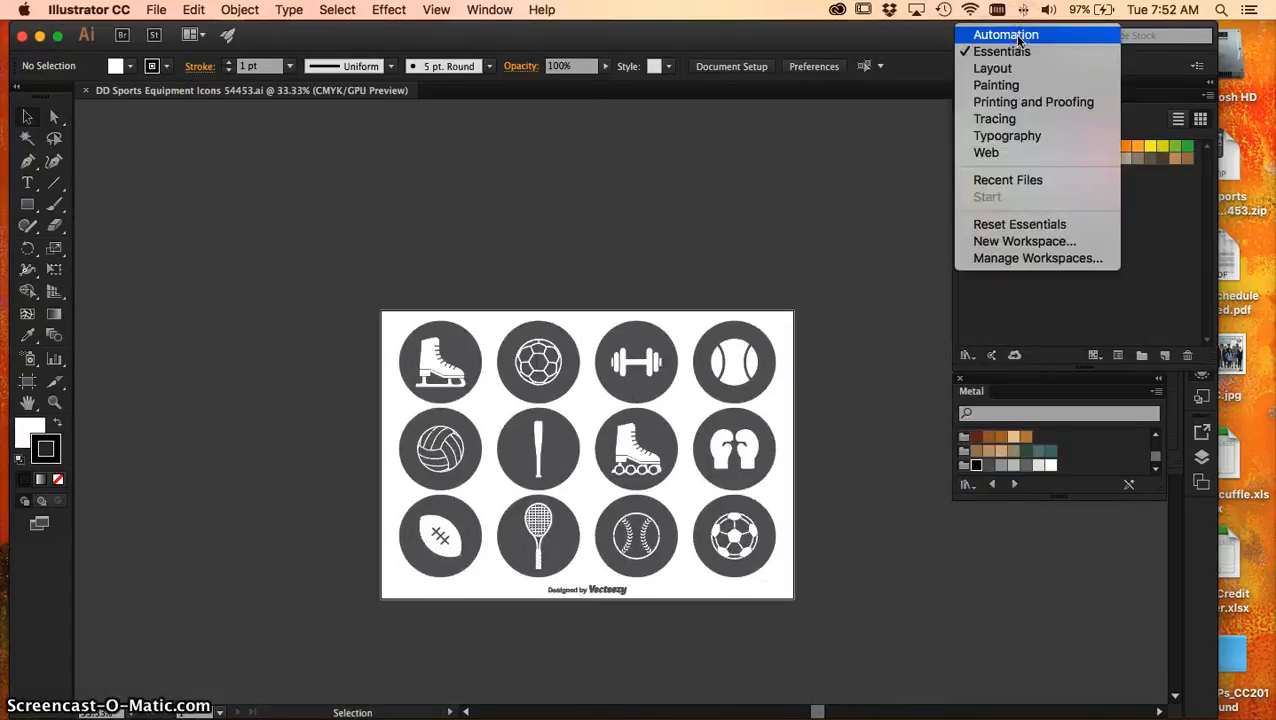
{"action": "left_click", "coordinate": [1022, 224]}
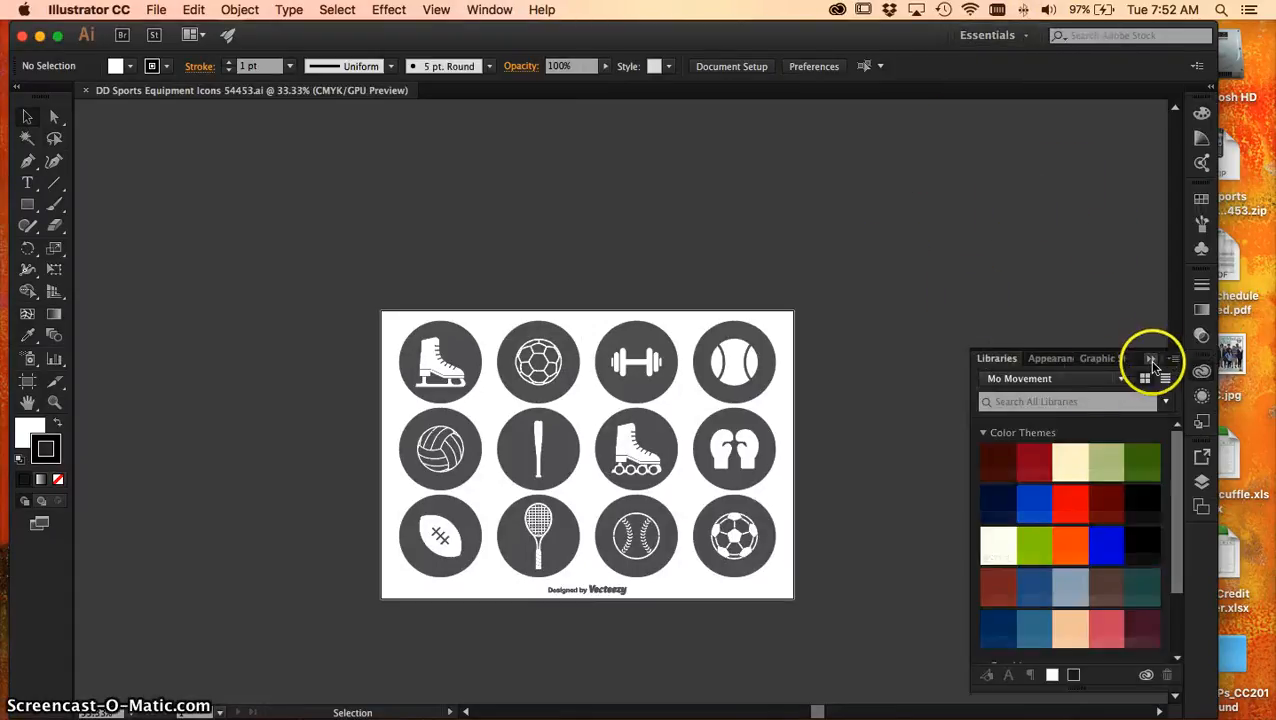
{"action": "left_click", "coordinate": [1150, 360]}
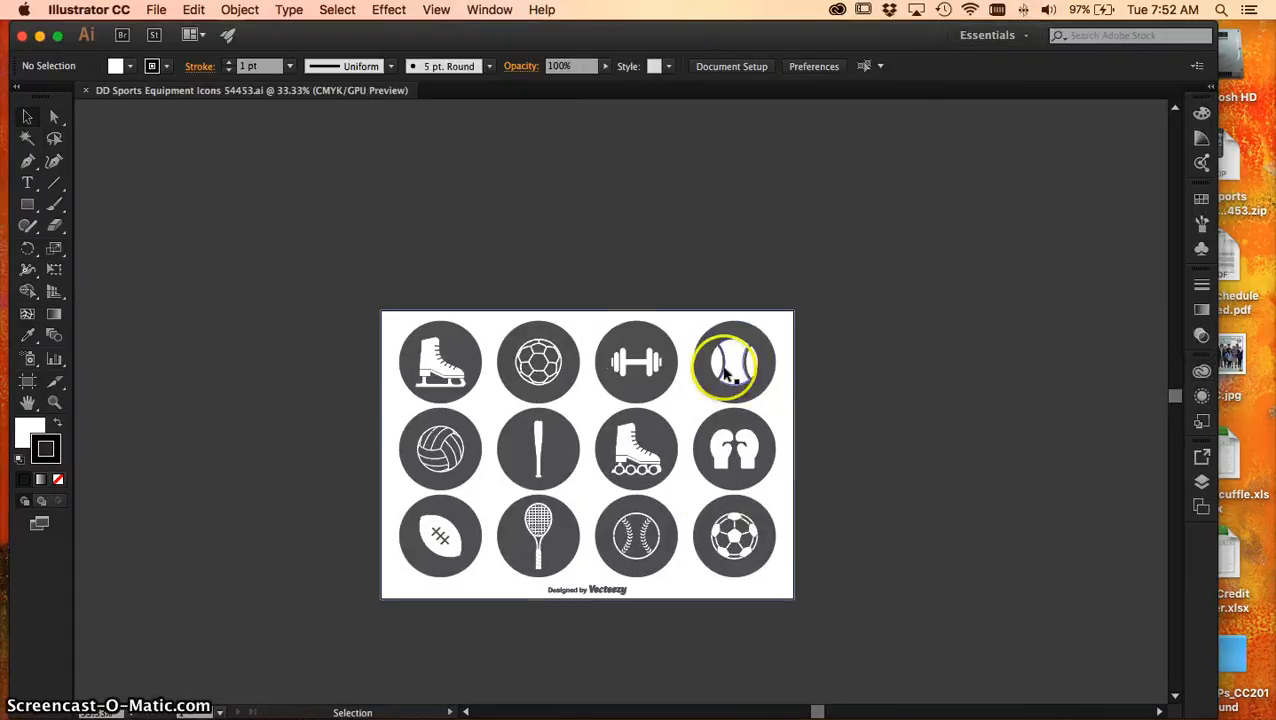
{"action": "key", "text": "a"}
{"action": "key", "text": "super+minus"}
{"action": "key", "text": "super+minus"}
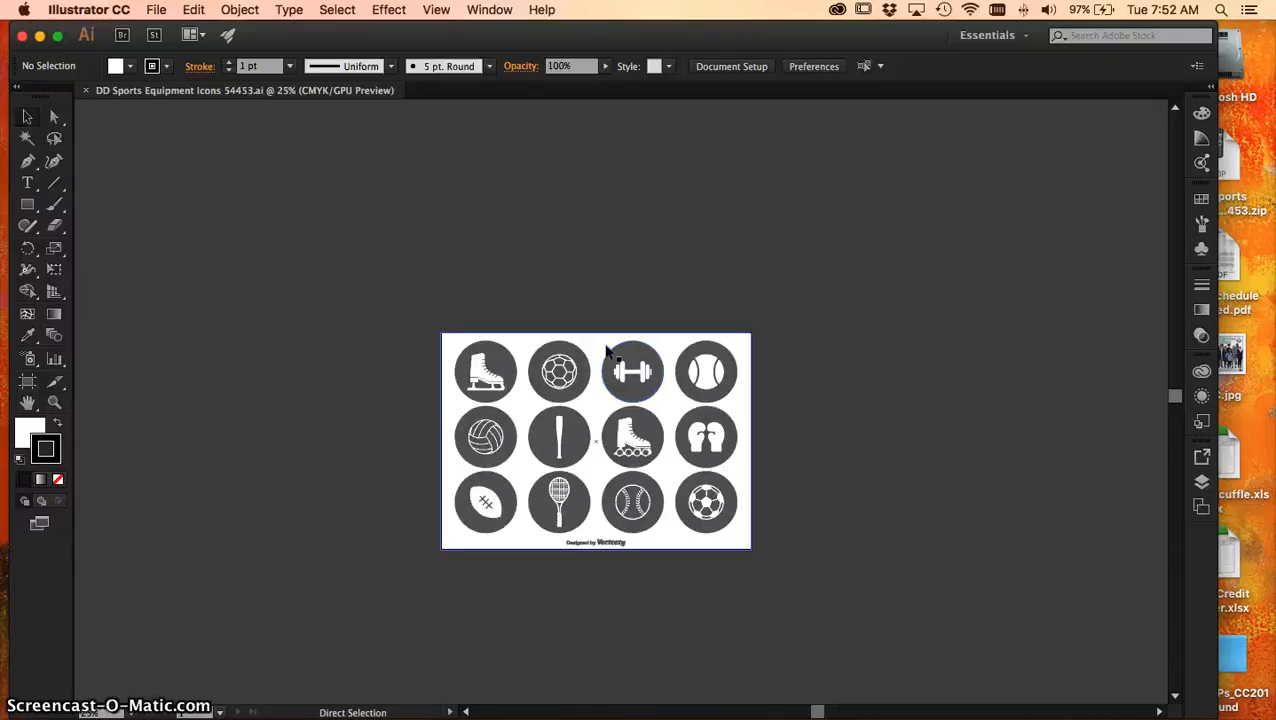
{"action": "key", "text": "super+equal"}
{"action": "key", "text": "super+equal"}
{"action": "key", "text": "super+equal"}
{"action": "key", "text": "super+minus"}
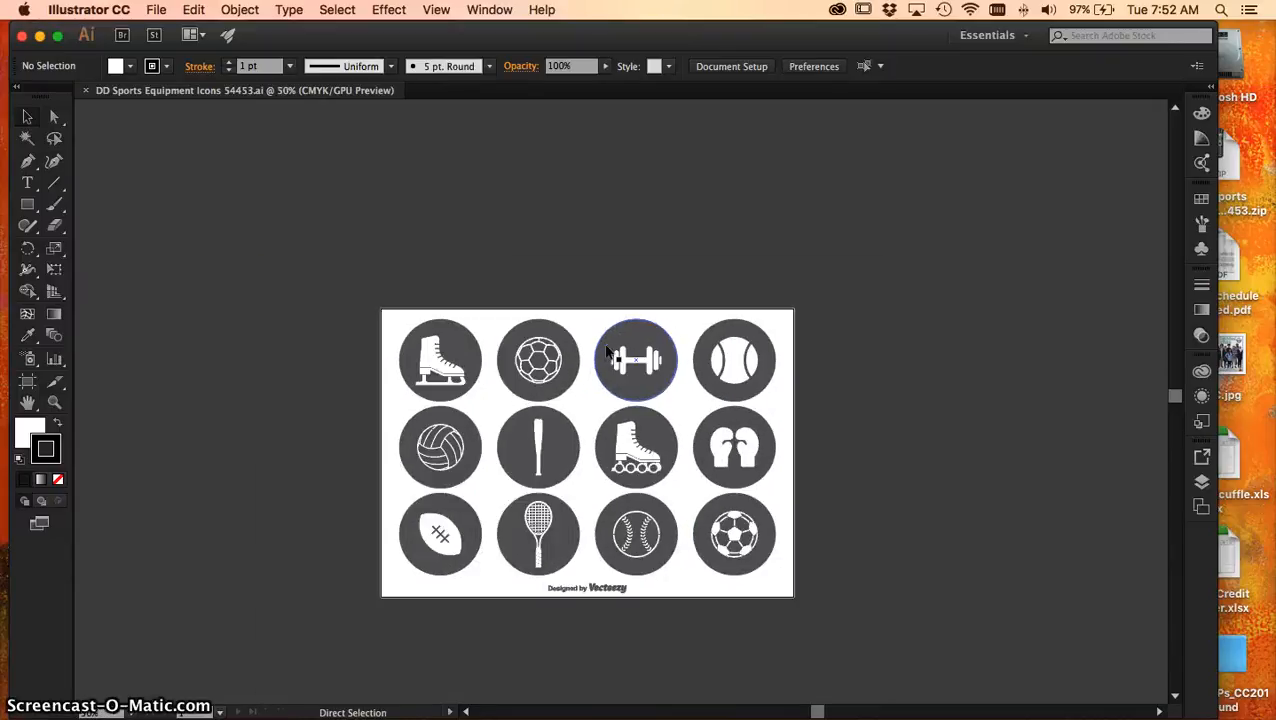
{"action": "scroll", "coordinate": [607, 346], "scroll_direction": "up", "scroll_amount": 10}
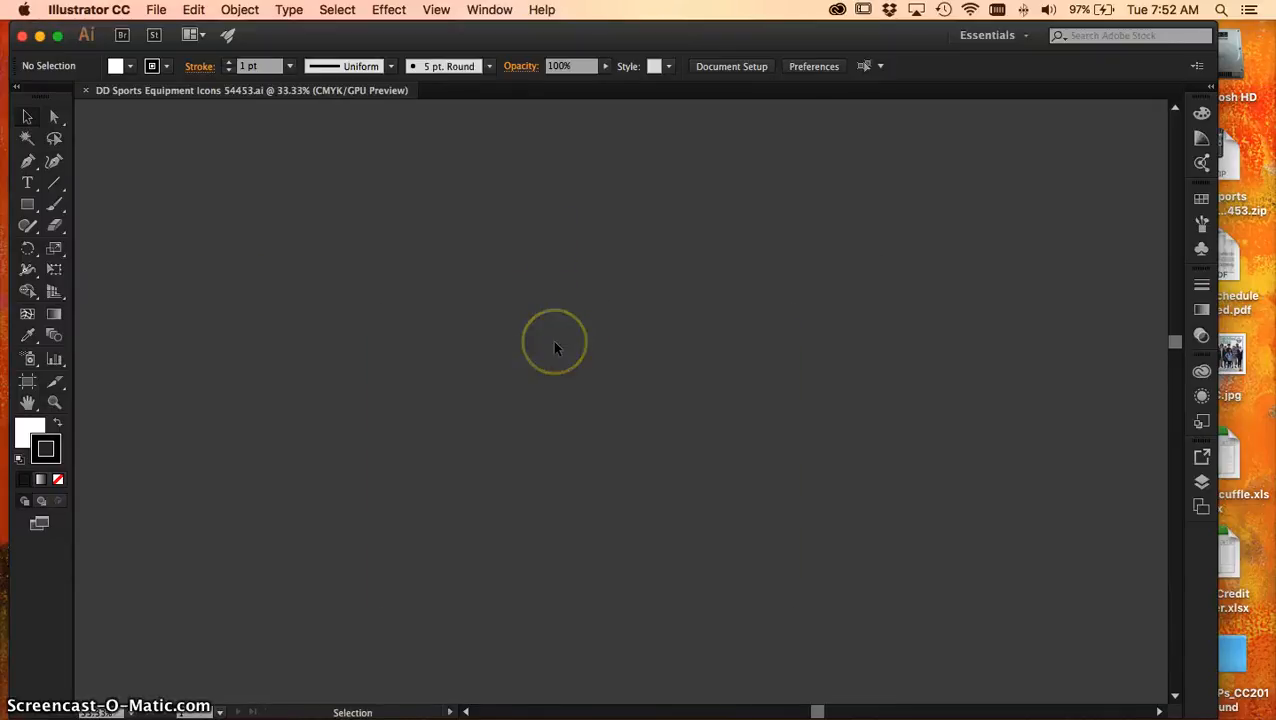
{"action": "key", "text": "super+0"}
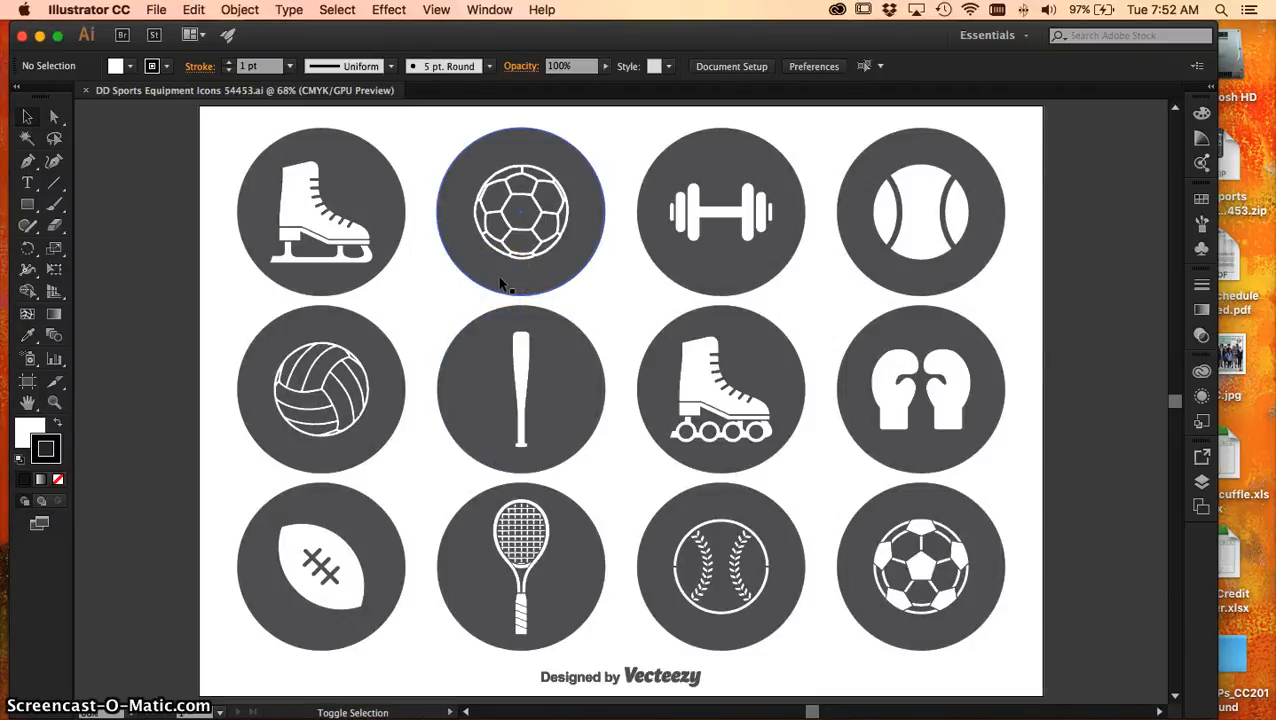
Draw a second artboard about 1043 px wide and 730 px high beside the icon sheet, redoing the first attempt
{"action": "key", "text": "shift+o"}
{"action": "left_click", "coordinate": [501, 279]}
{"action": "key", "text": "super+minus"}
{"action": "key", "text": "super+minus"}
{"action": "key", "text": "super+minus"}
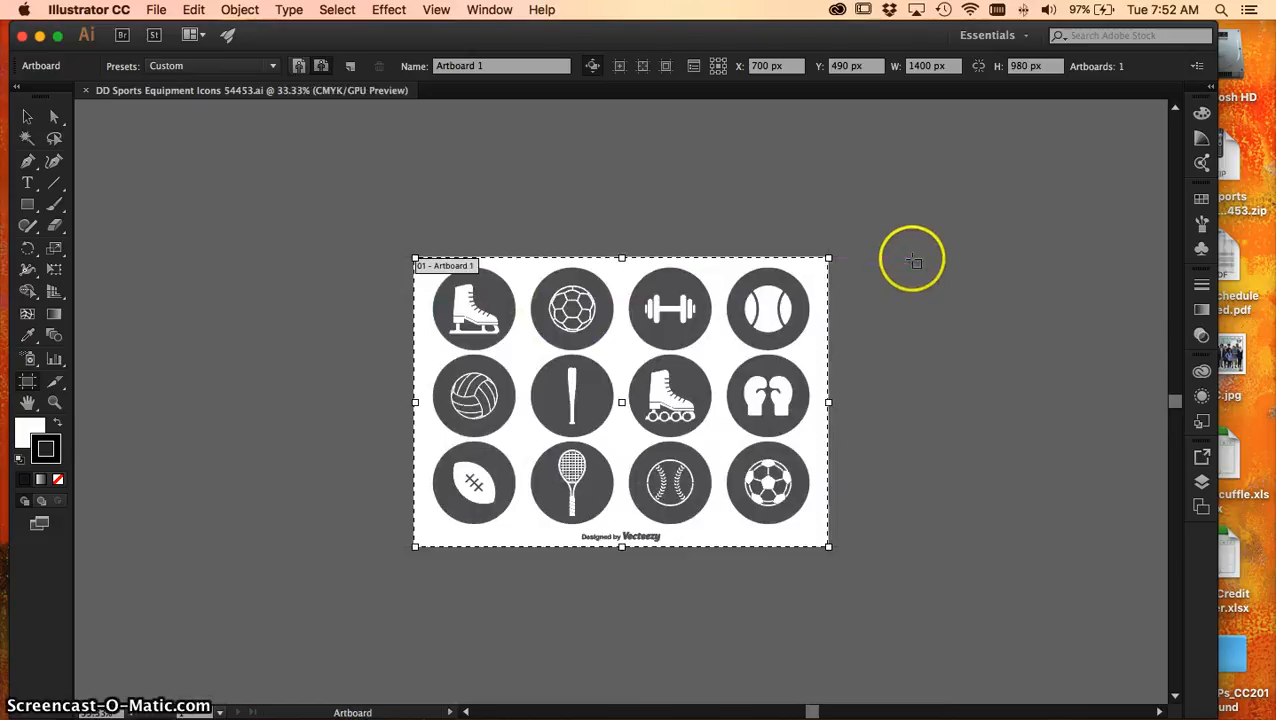
{"action": "left_click_drag", "start_coordinate": [914, 261], "coordinate": [1014, 465]}
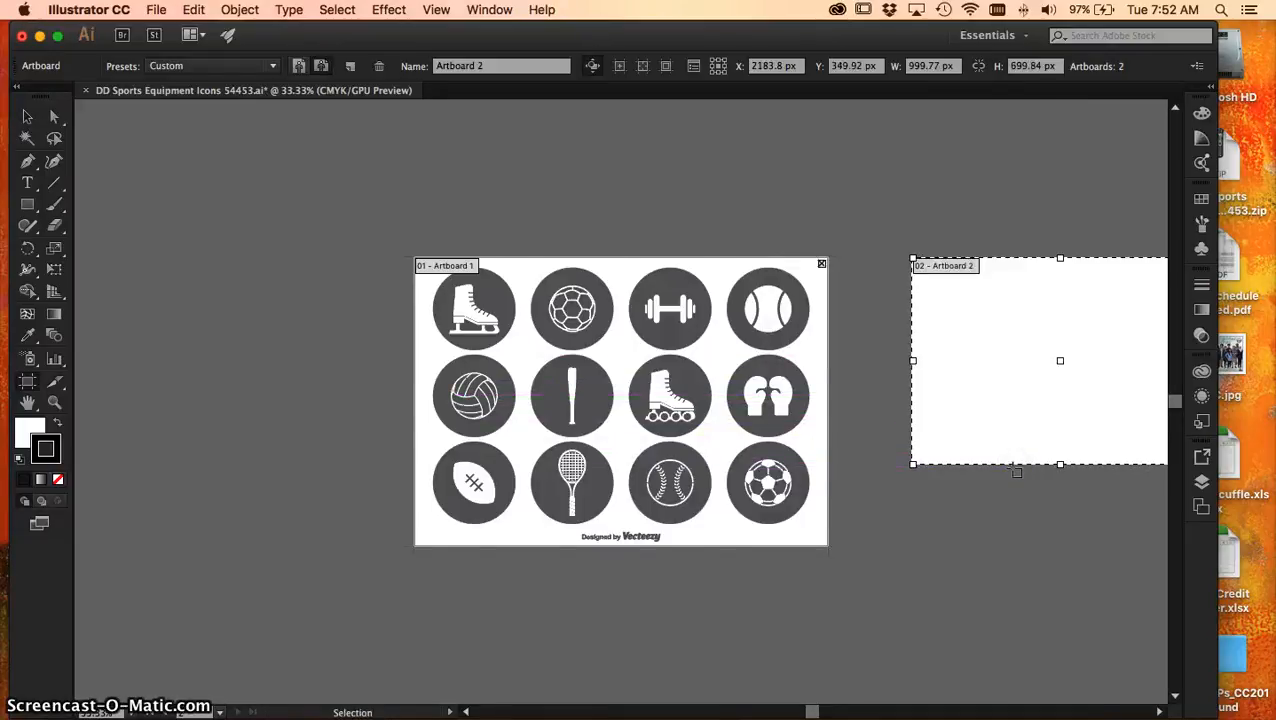
{"action": "key", "text": "super+z"}
{"action": "left_click_drag", "start_coordinate": [877, 259], "coordinate": [975, 467]}
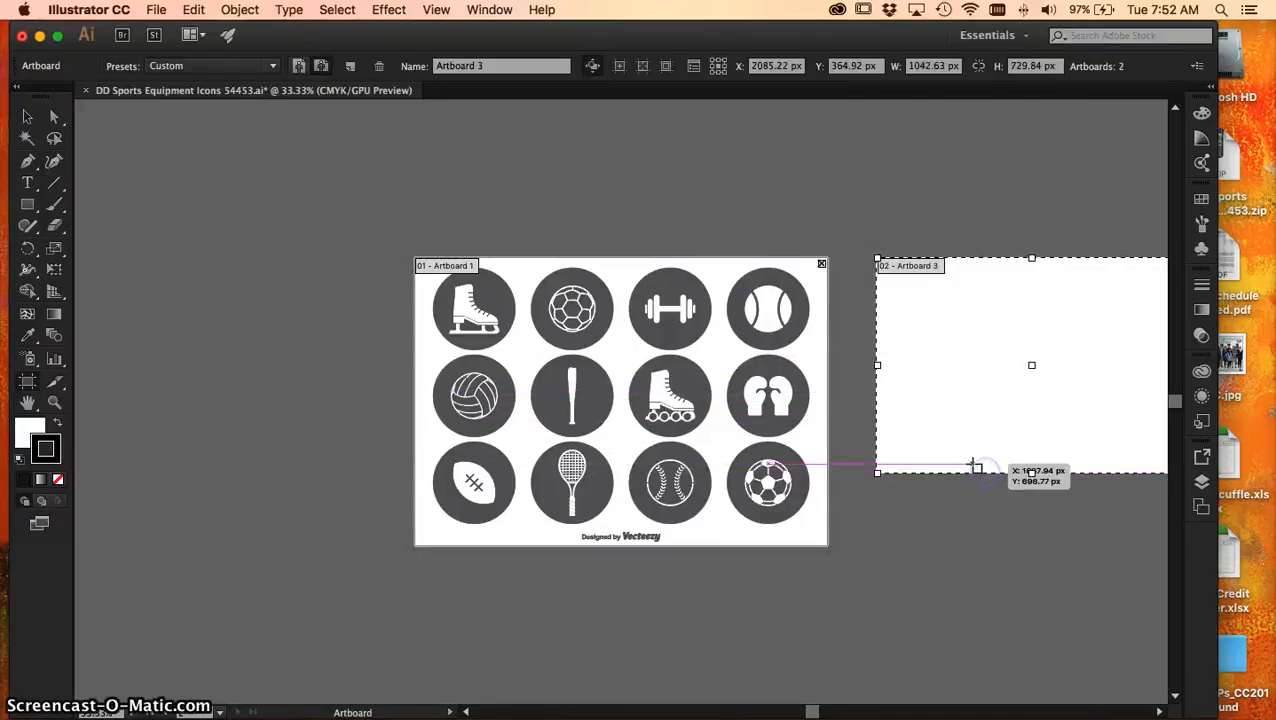
Switch the new artboard to portrait orientation and look through the size presets, keeping Custom
{"action": "left_click", "coordinate": [298, 65]}
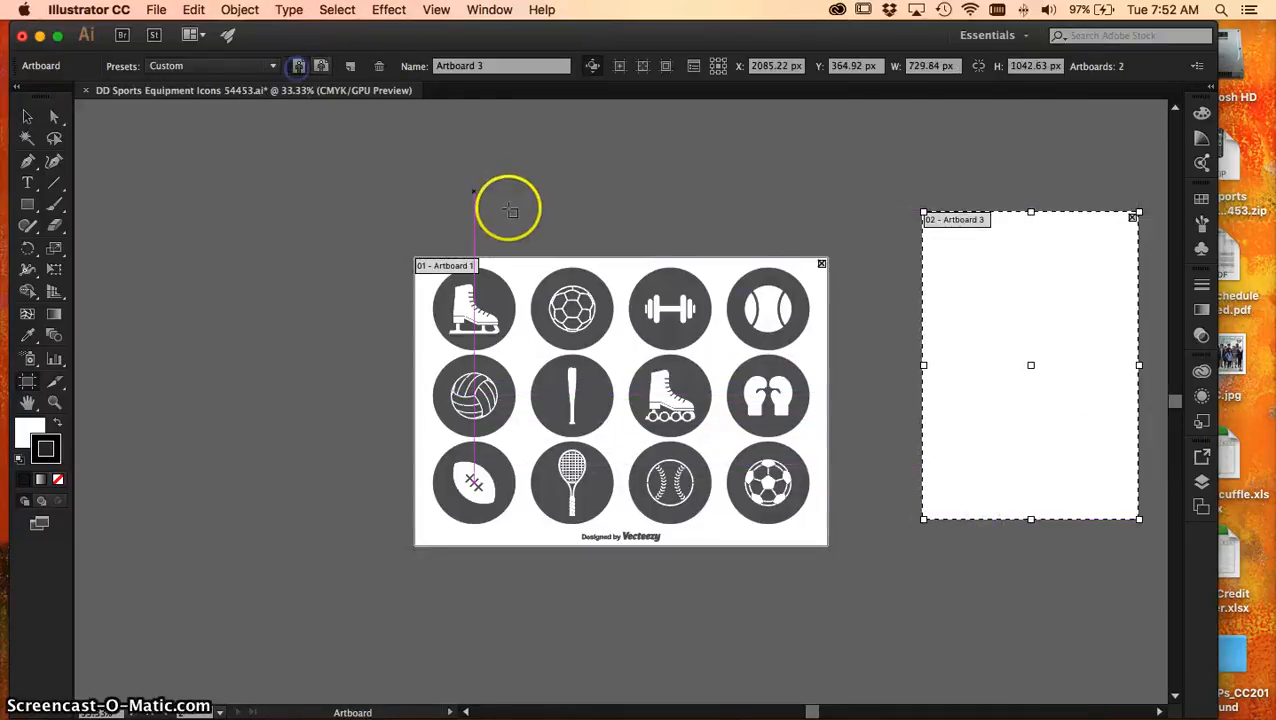
{"action": "left_click", "coordinate": [211, 65]}
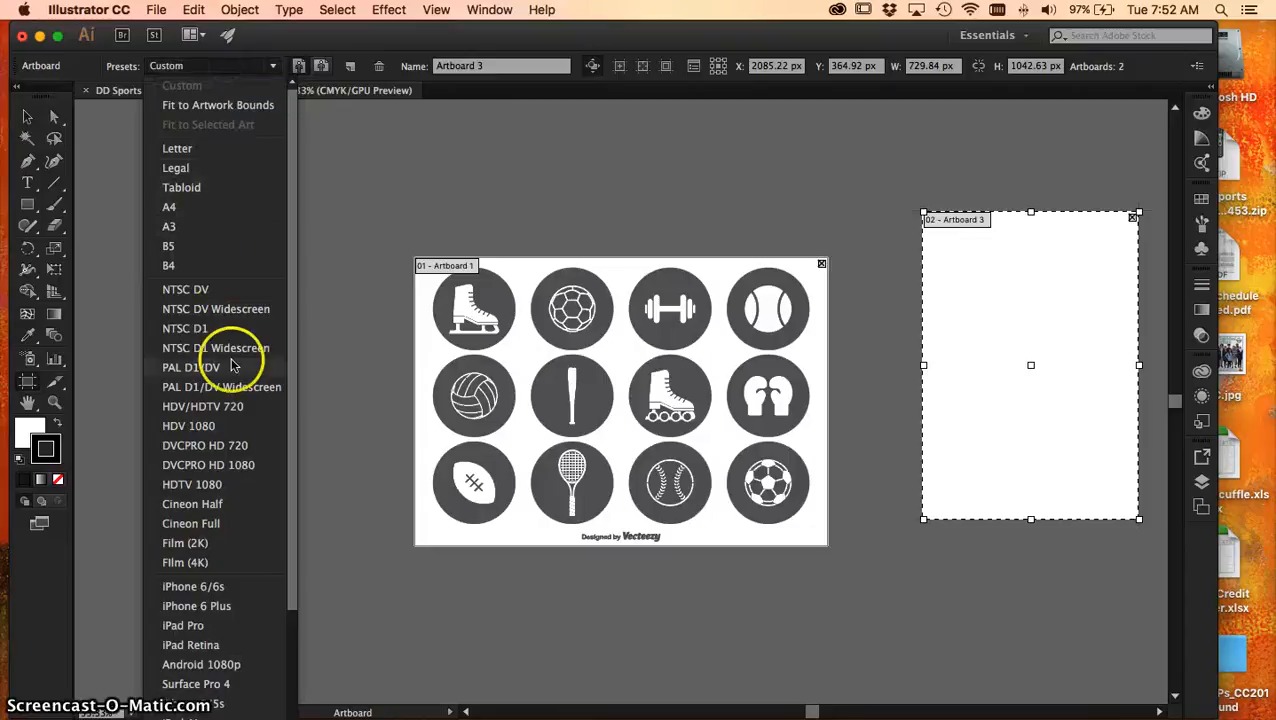
{"action": "left_click", "coordinate": [205, 62]}
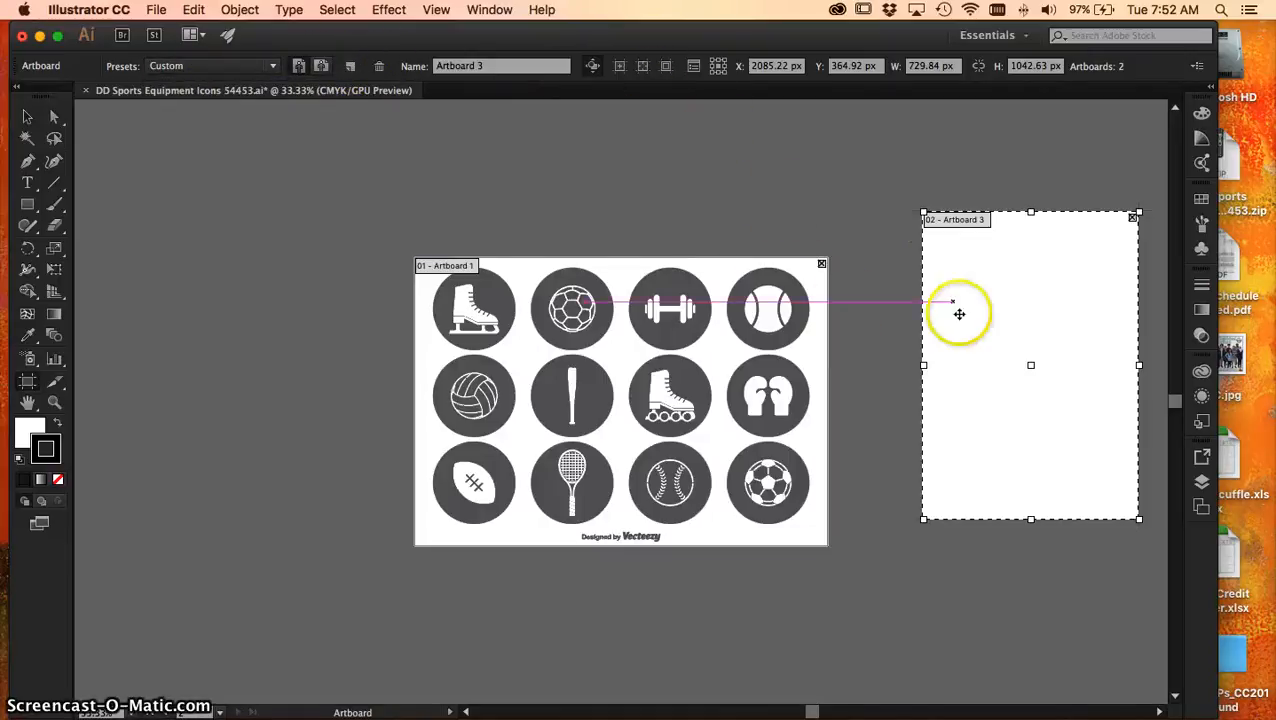
Move the new artboard closer to the icon sheet, shorten it to about 645 px high and leave artboard editing
{"action": "left_click_drag", "start_coordinate": [998, 318], "coordinate": [963, 348]}
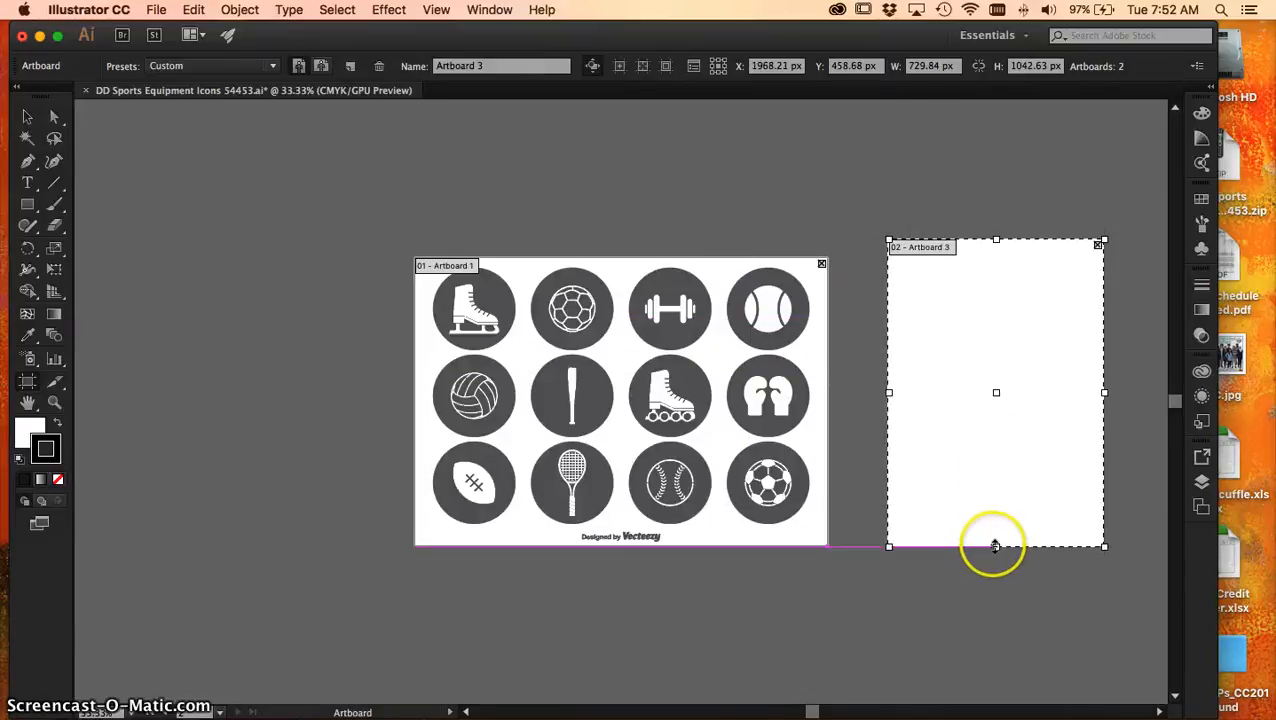
{"action": "left_click_drag", "start_coordinate": [995, 546], "coordinate": [997, 430]}
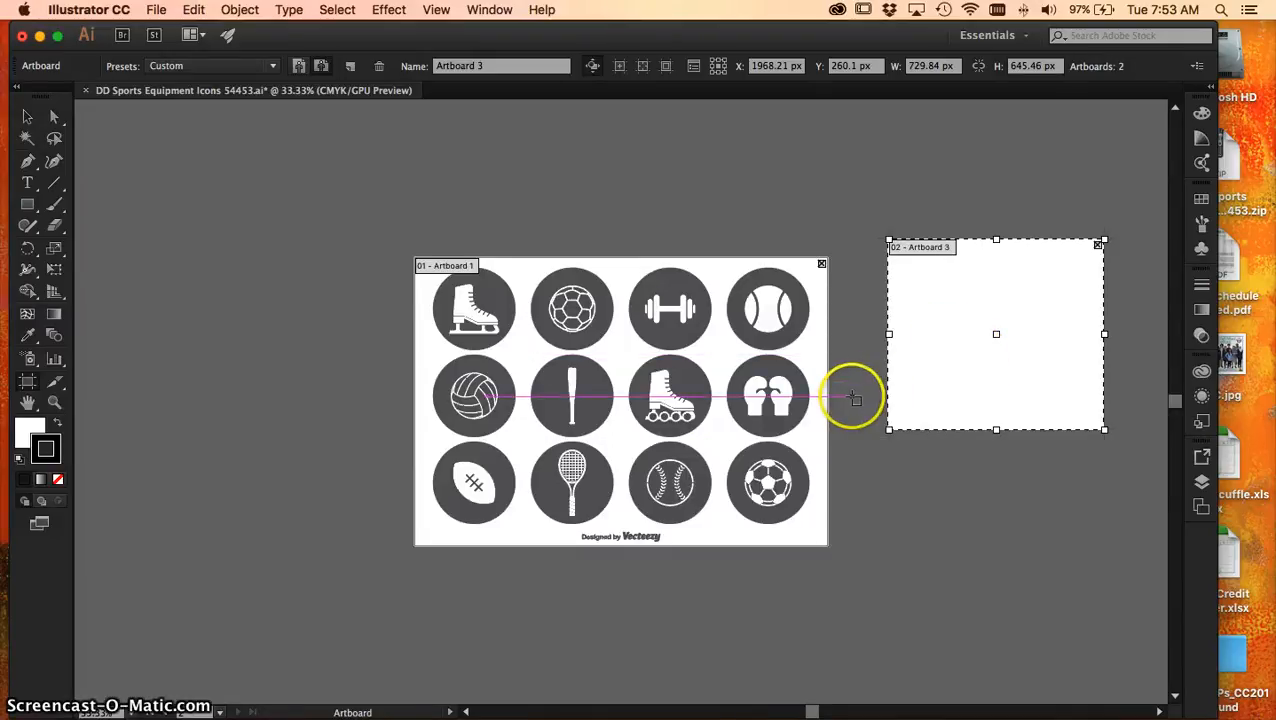
{"action": "key", "text": "Escape"}
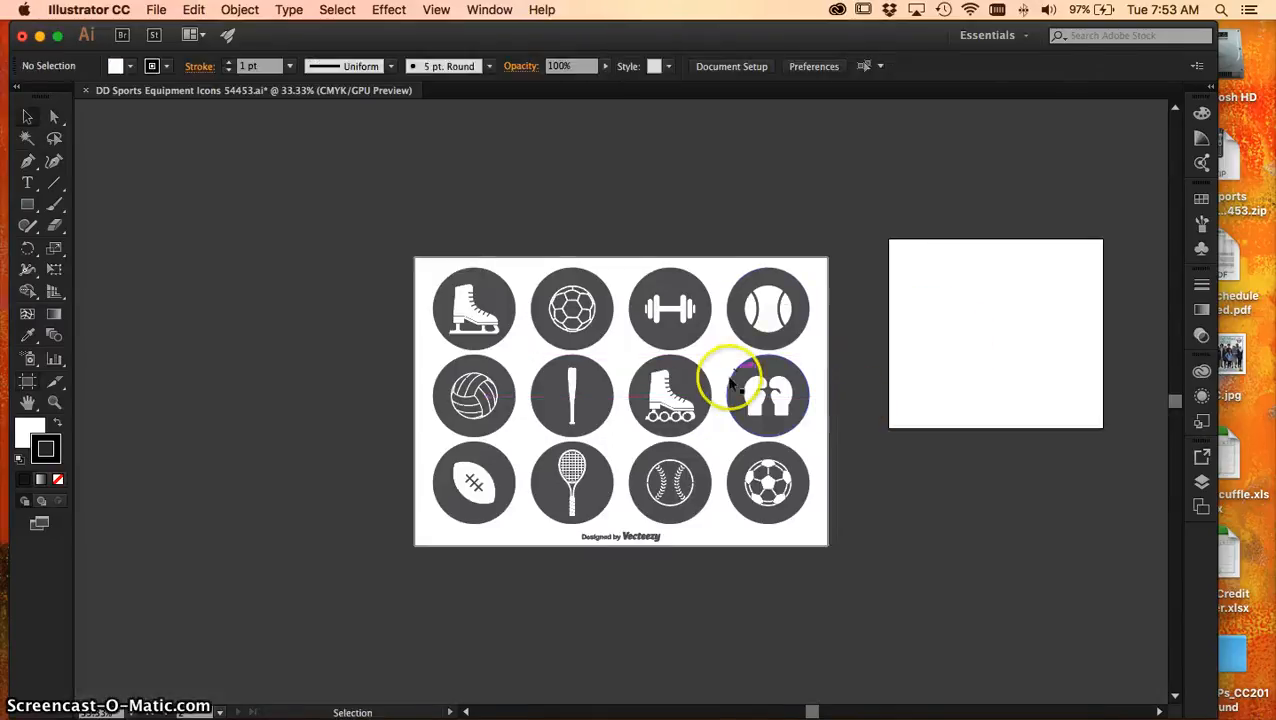
Move the white background rectangle out from behind the sports icons to the empty area beside the original artboard
{"action": "left_click_drag", "start_coordinate": [742, 372], "coordinate": [584, 319]}
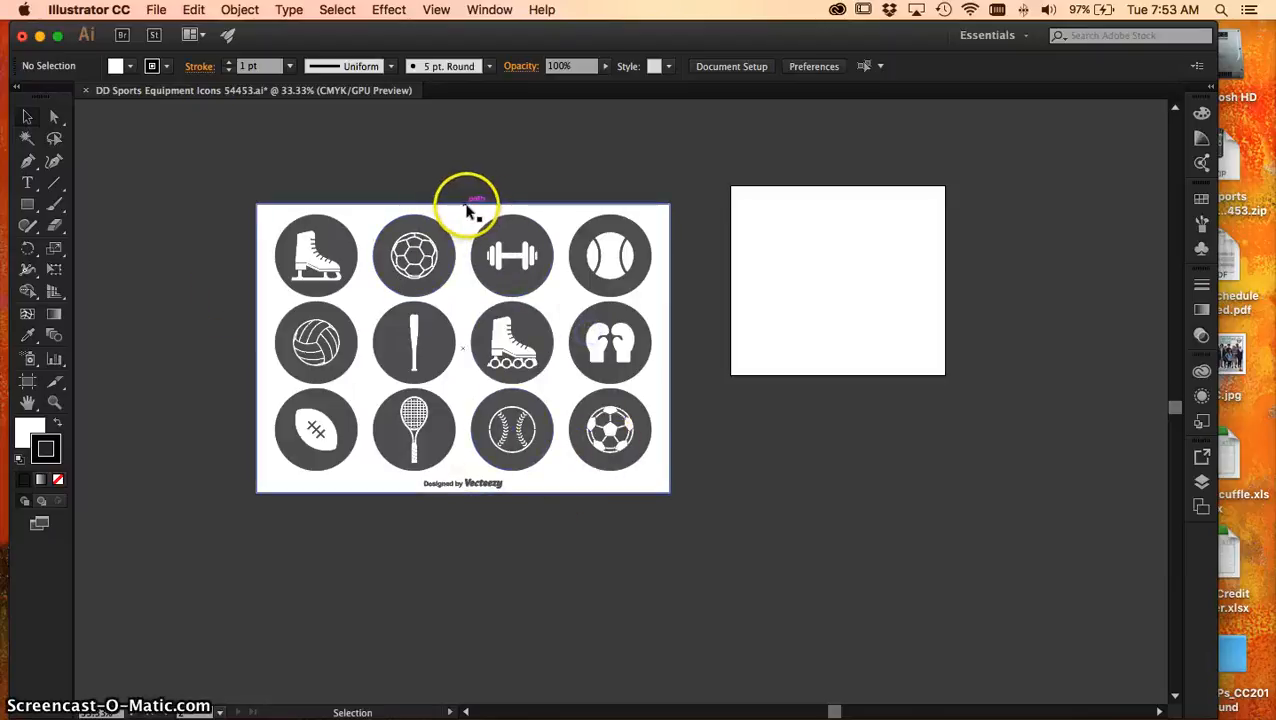
{"action": "left_click_drag", "start_coordinate": [512, 232], "coordinate": [503, 270]}
{"action": "left_click", "coordinate": [507, 257]}
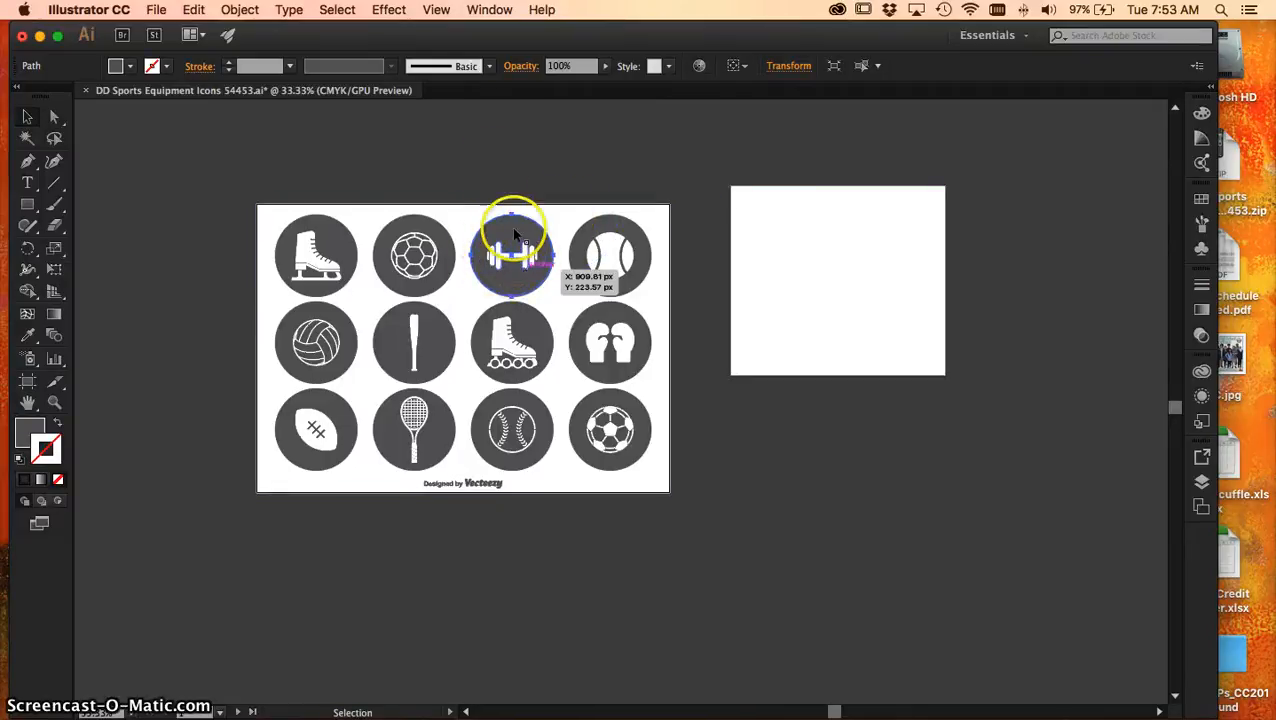
{"action": "left_click", "coordinate": [504, 154]}
{"action": "left_click_drag", "start_coordinate": [470, 213], "coordinate": [487, 243]}
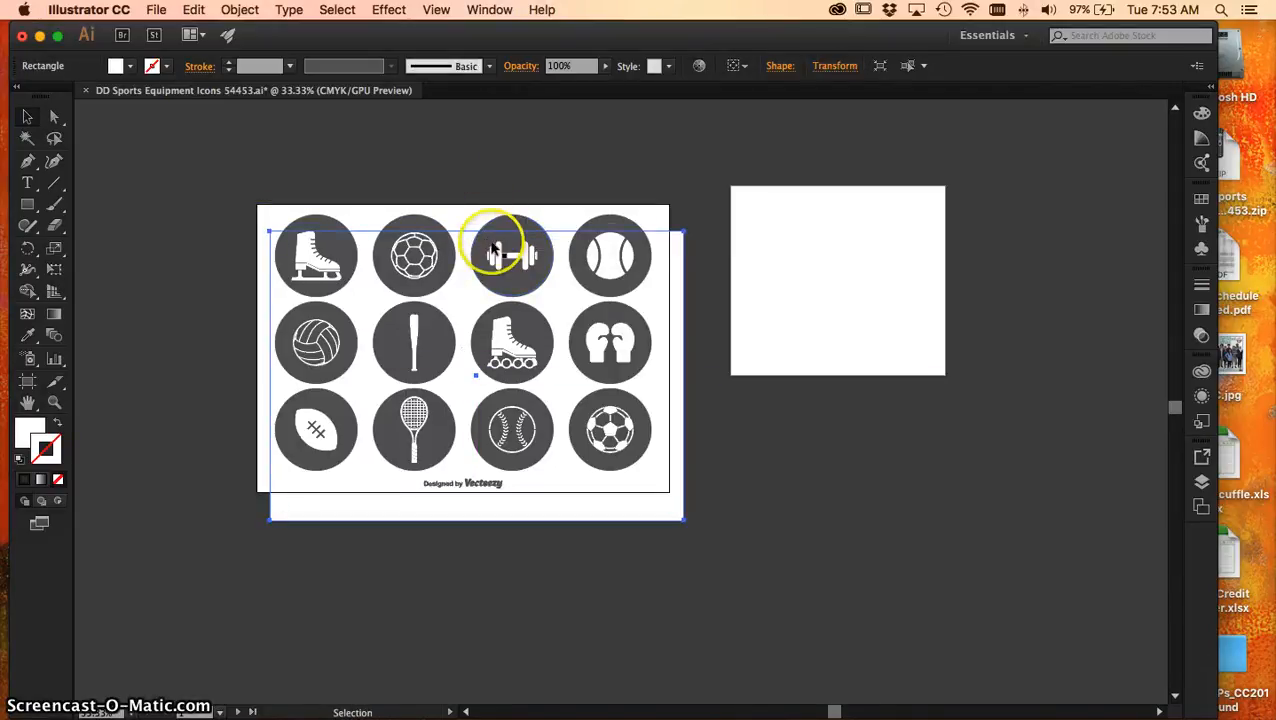
{"action": "left_click_drag", "start_coordinate": [463, 303], "coordinate": [98, 428]}
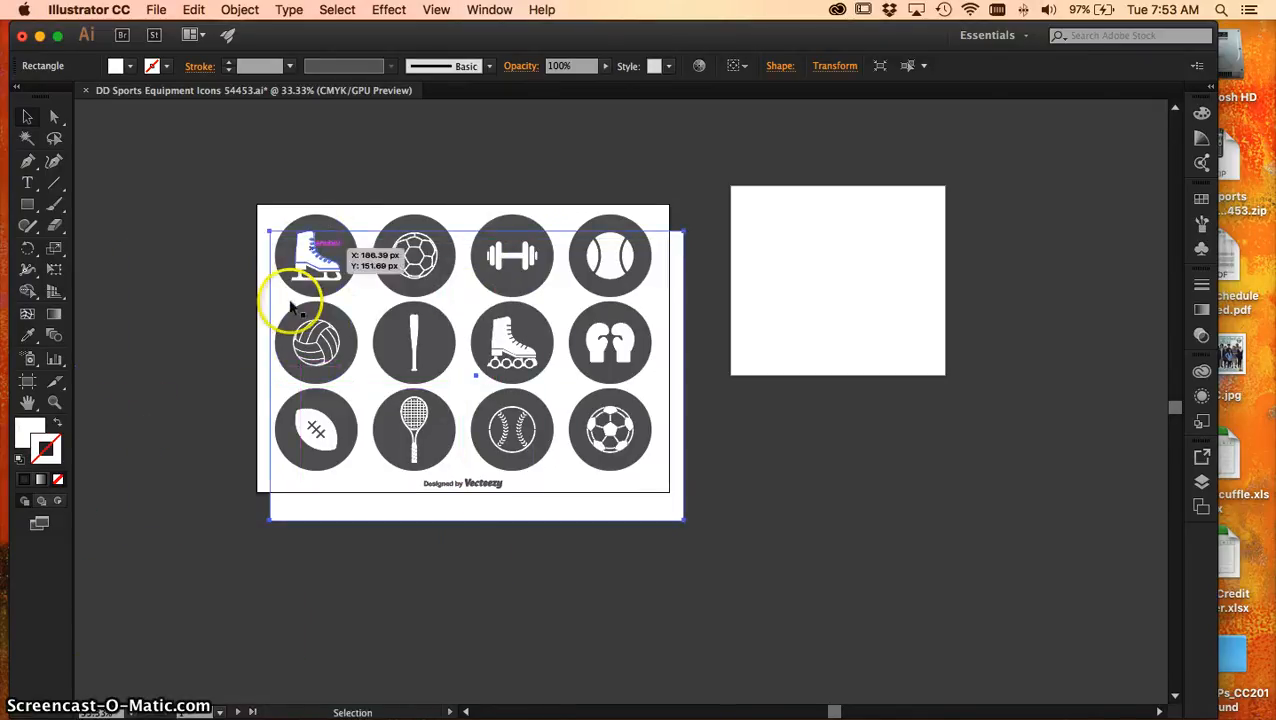
{"action": "left_click_drag", "start_coordinate": [644, 503], "coordinate": [159, 577]}
Select the whole dumbbell icon with its grey circle and move it onto the new artboard
{"action": "left_click", "coordinate": [498, 141]}
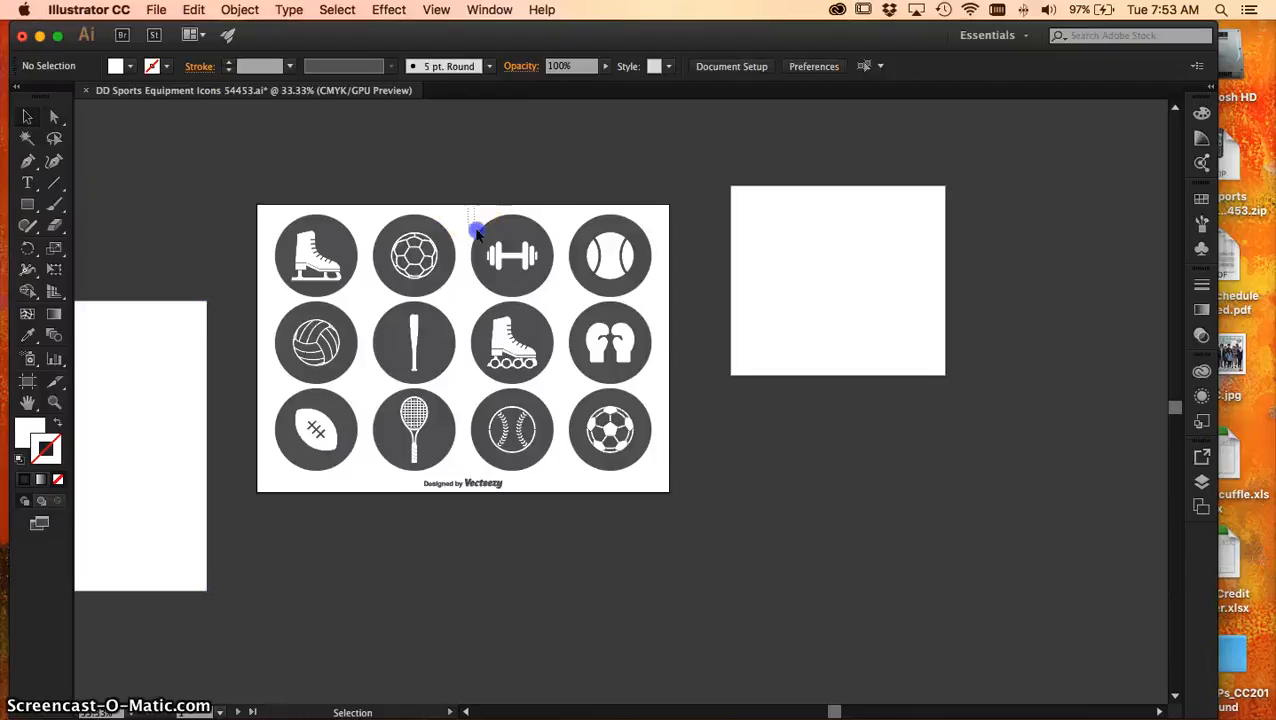
{"action": "left_click", "coordinate": [558, 303]}
{"action": "left_click_drag", "start_coordinate": [491, 256], "coordinate": [817, 266]}
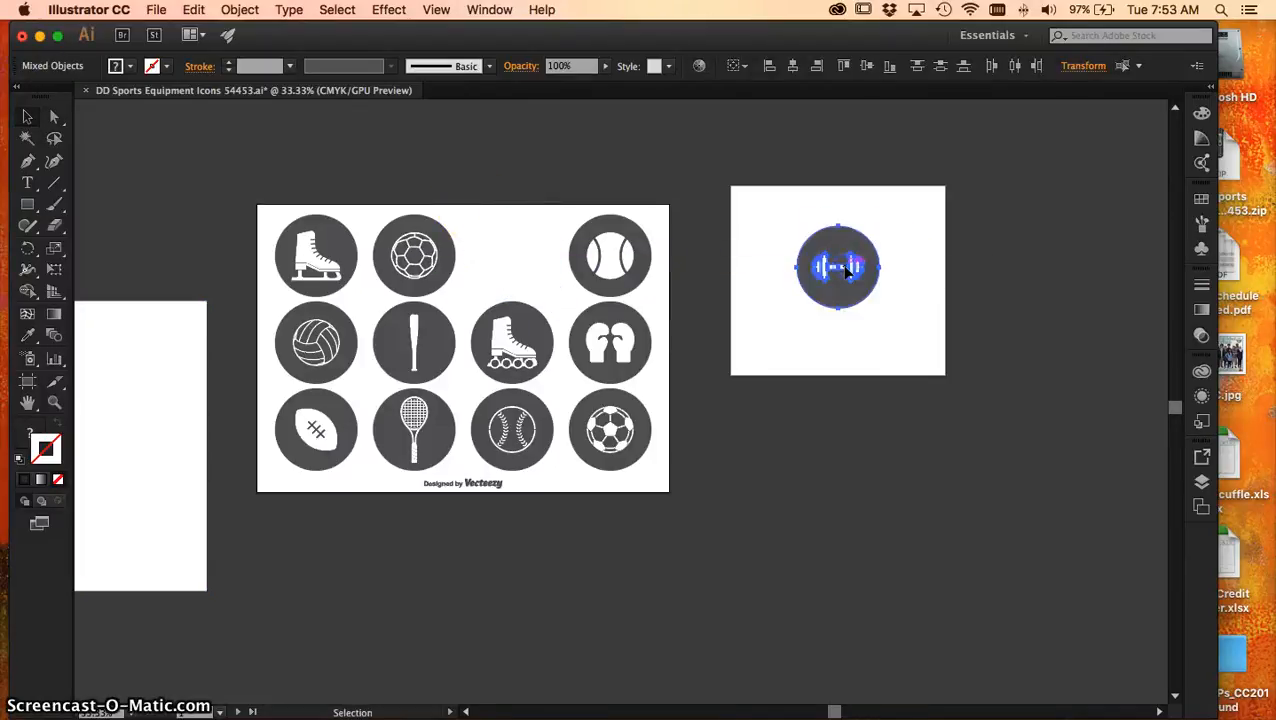
Enlarge the dumbbell icon from its centre with Free Transform to nearly fill the new artboard, centre it there and deselect it
{"action": "left_click", "coordinate": [54, 270]}
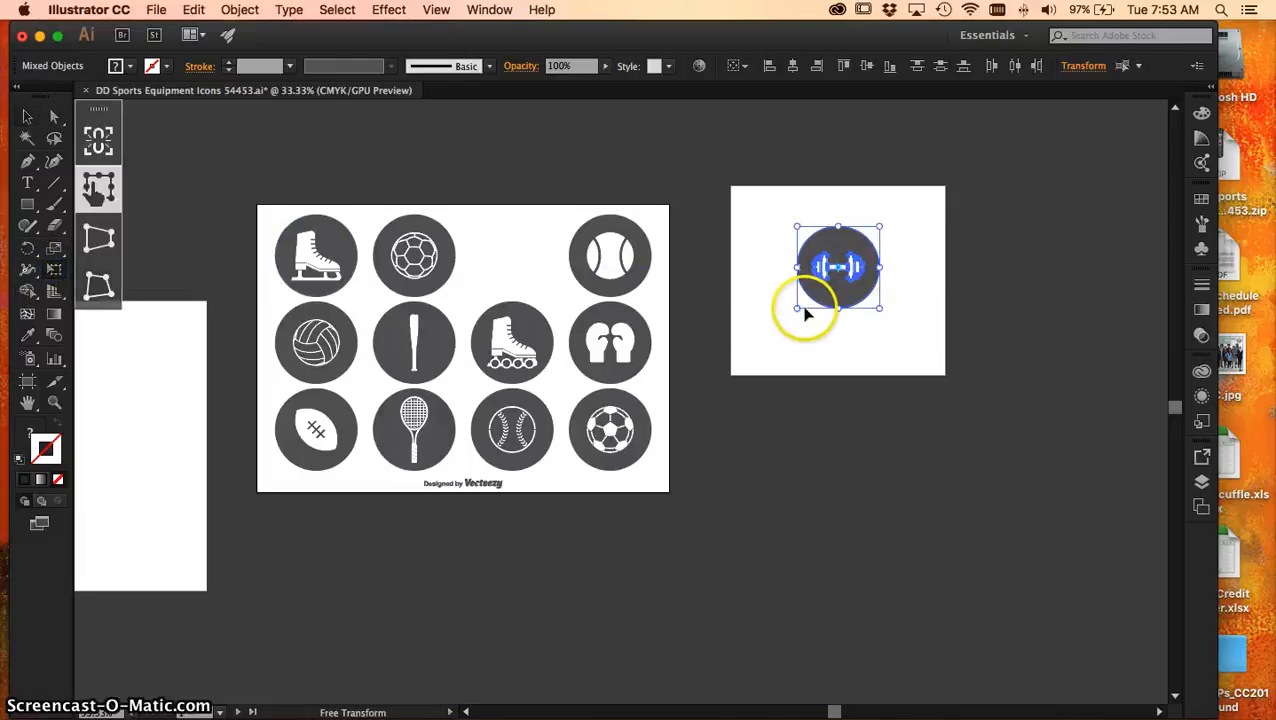
{"action": "left_click_drag", "start_coordinate": [797, 310], "coordinate": [762, 342]}
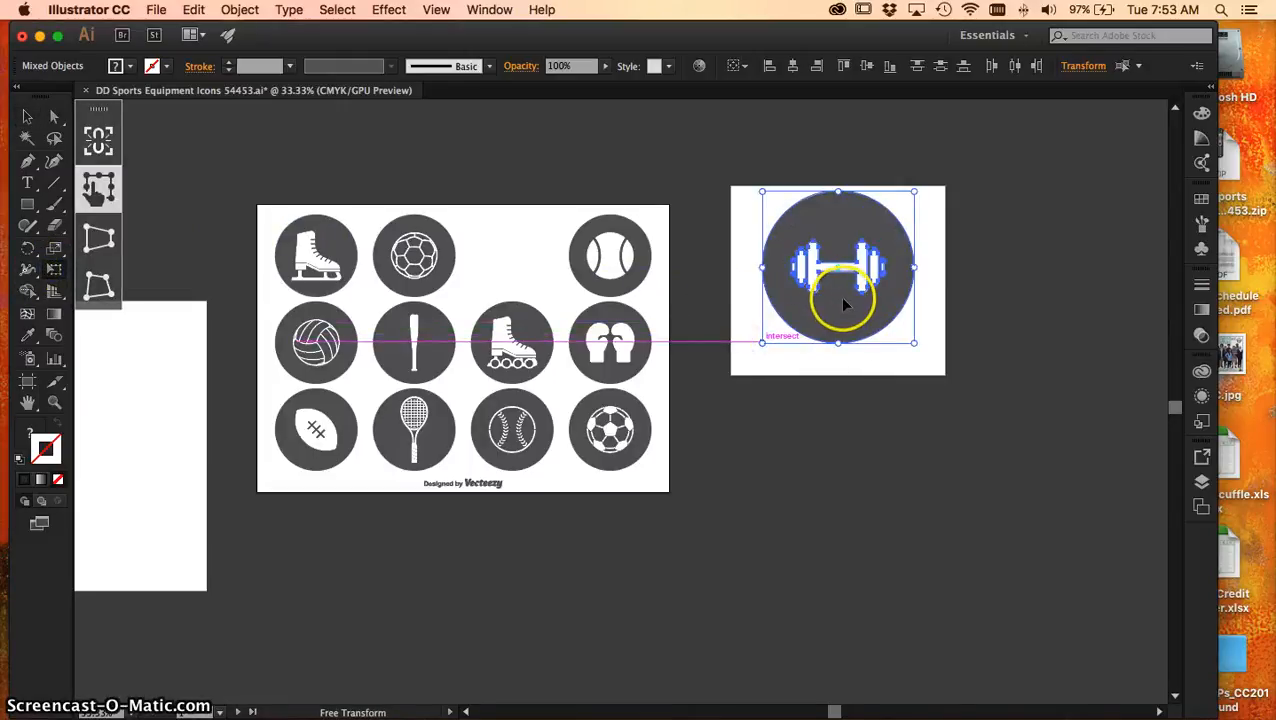
{"action": "left_click_drag", "start_coordinate": [843, 316], "coordinate": [845, 320]}
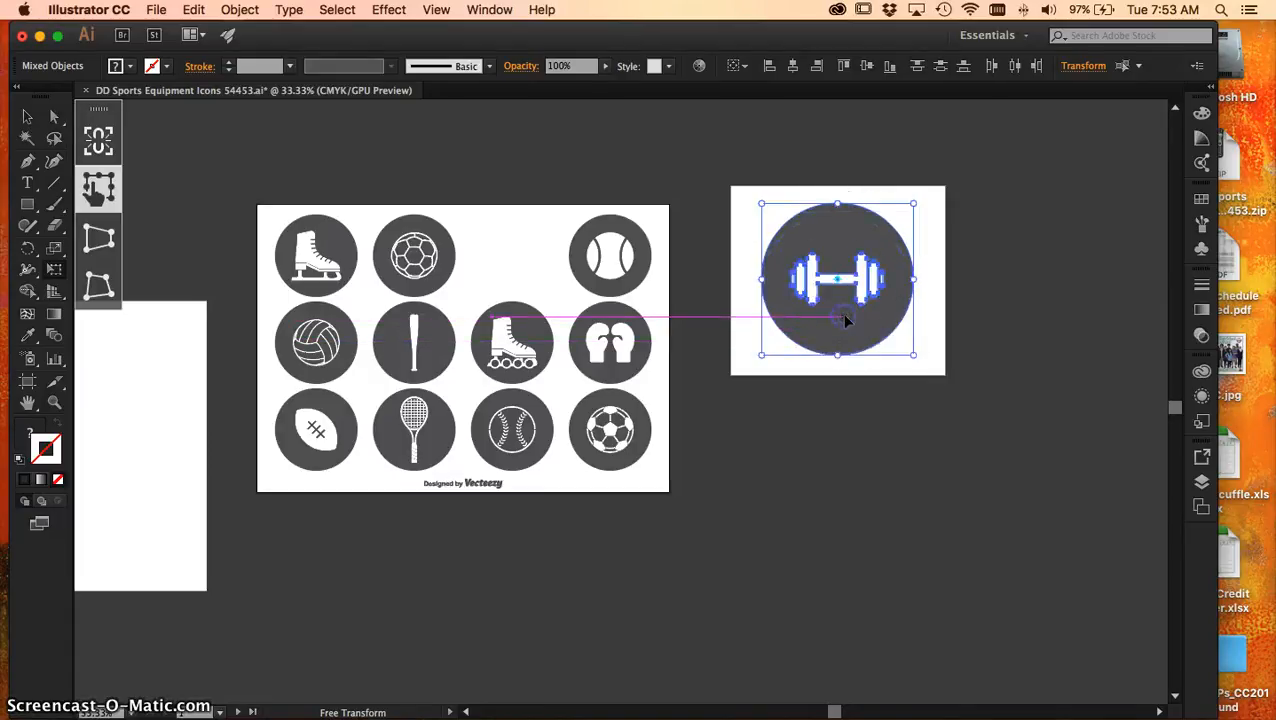
{"action": "left_click", "coordinate": [987, 349]}
{"action": "key", "text": "super+0"}
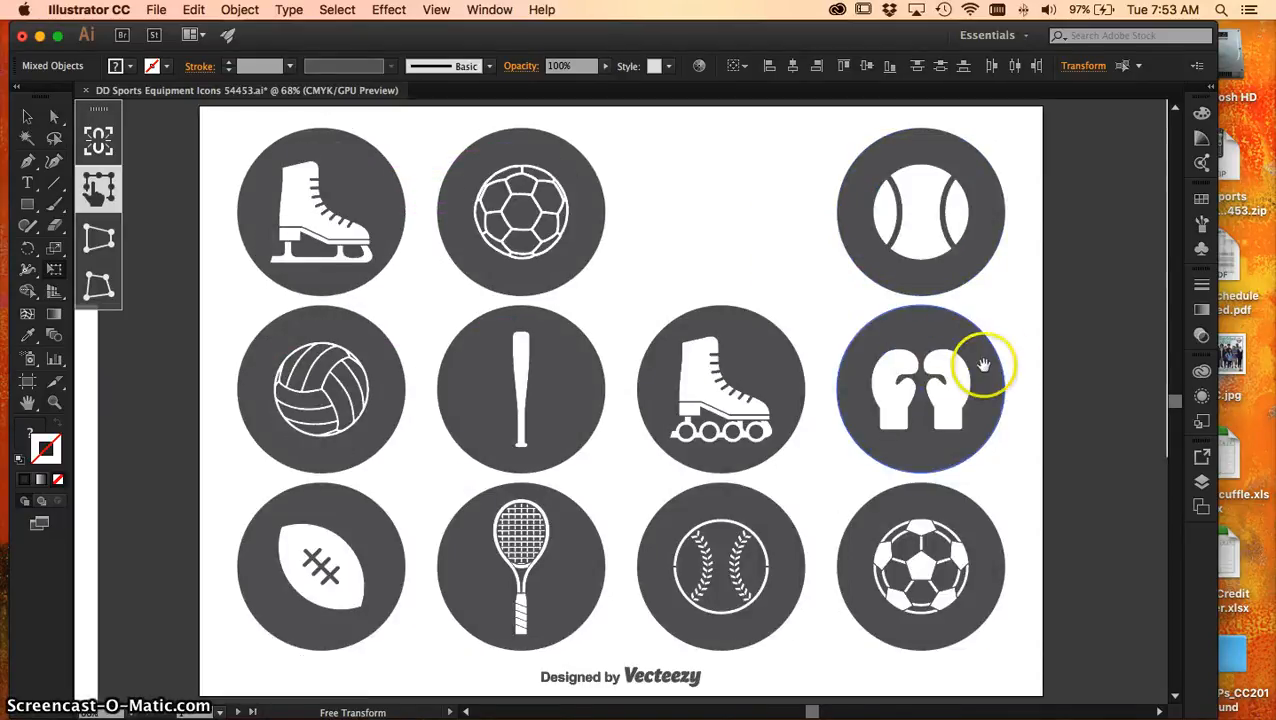
{"action": "left_click_drag", "start_coordinate": [1073, 362], "coordinate": [490, 310]}
{"action": "left_click_drag", "start_coordinate": [672, 325], "coordinate": [498, 489]}
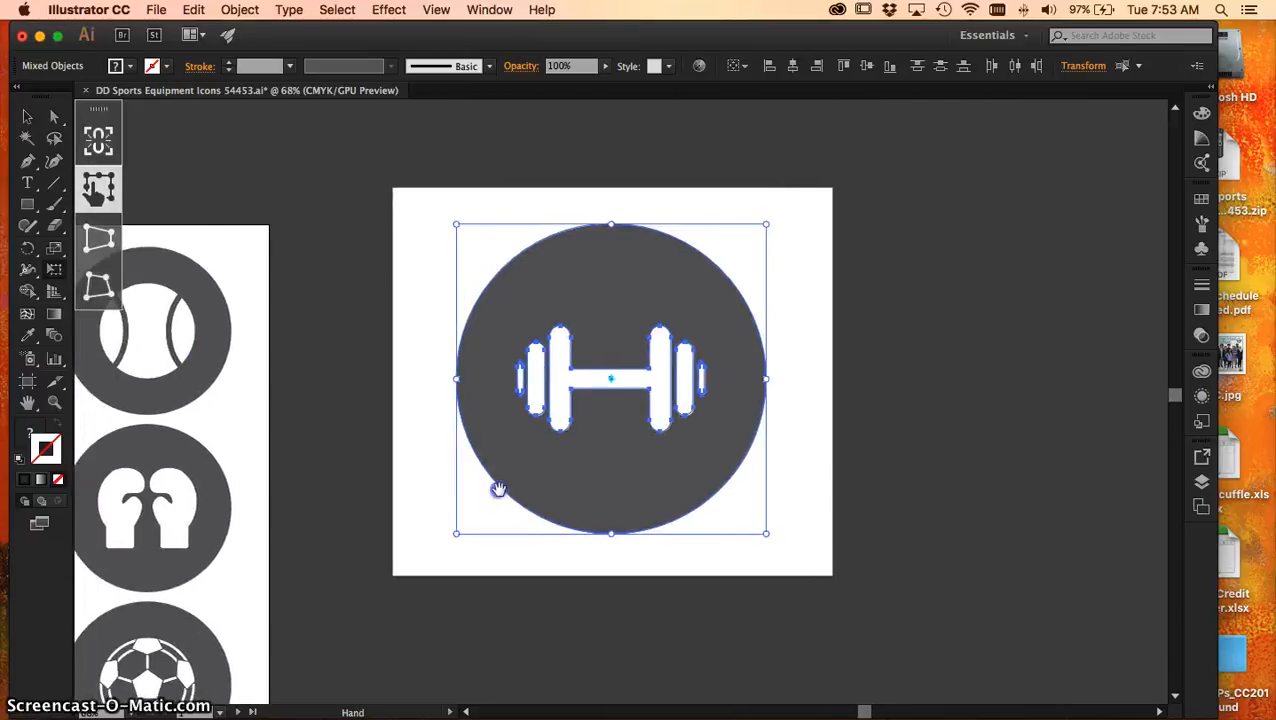
{"action": "left_click", "coordinate": [886, 342]}
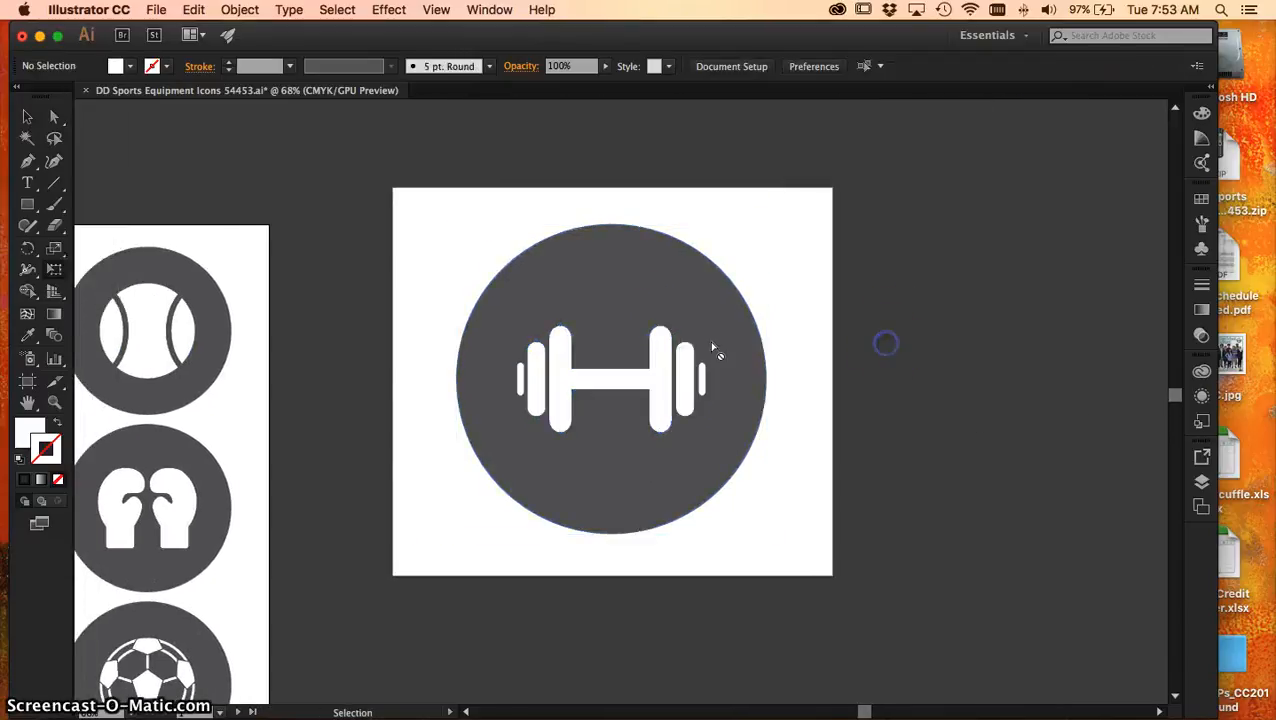
Select the white dumbbell inside the grey circle and paste a copy of it in place
{"action": "left_click", "coordinate": [562, 387]}
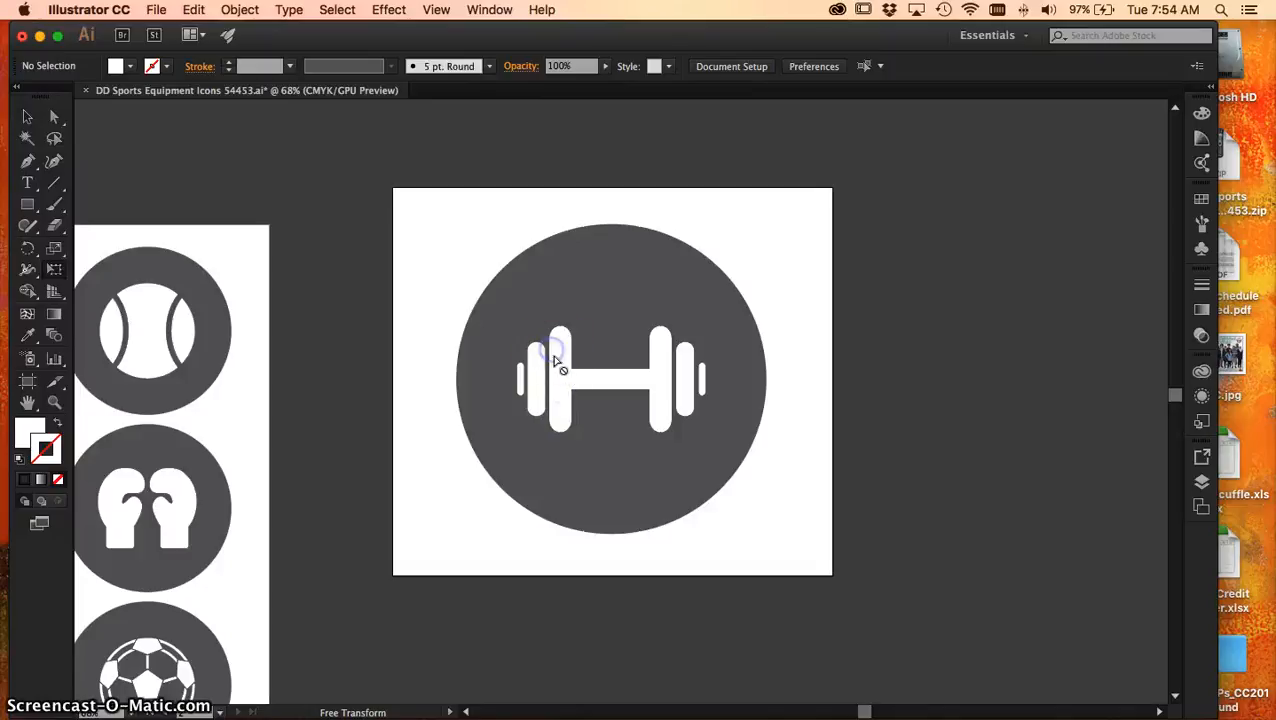
{"action": "key", "text": "v"}
{"action": "left_click", "coordinate": [563, 383]}
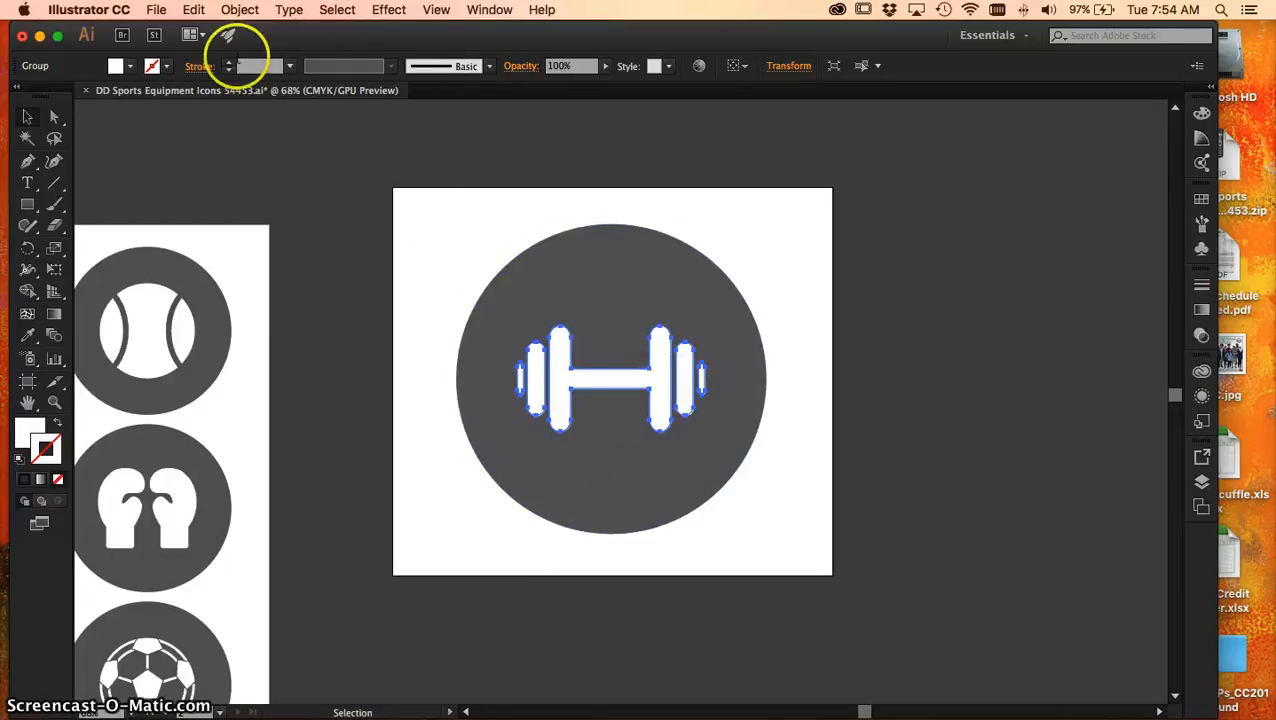
{"action": "mouse_move", "coordinate": [540, 385]}
{"action": "left_mouse_down"}
{"action": "mouse_move", "coordinate": [570, 370]}
{"action": "mouse_move", "coordinate": [550, 385]}
{"action": "left_mouse_up"}
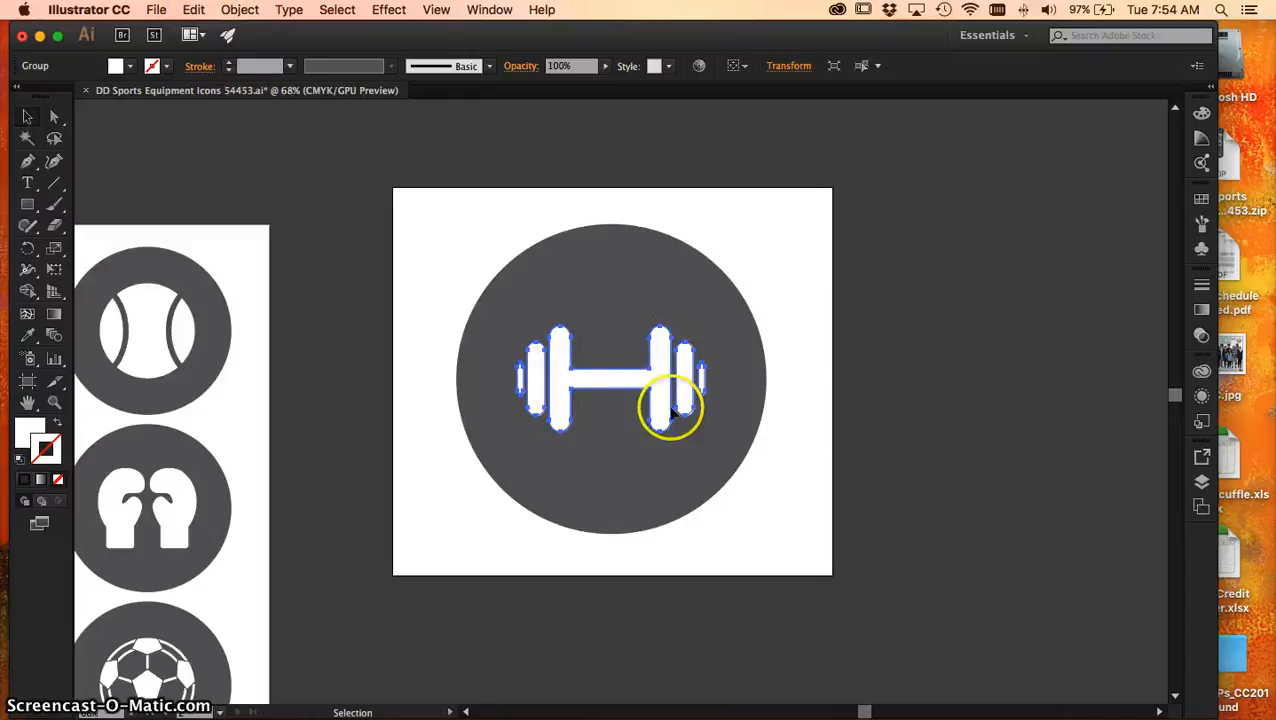
{"action": "left_click", "coordinate": [106, 13]}
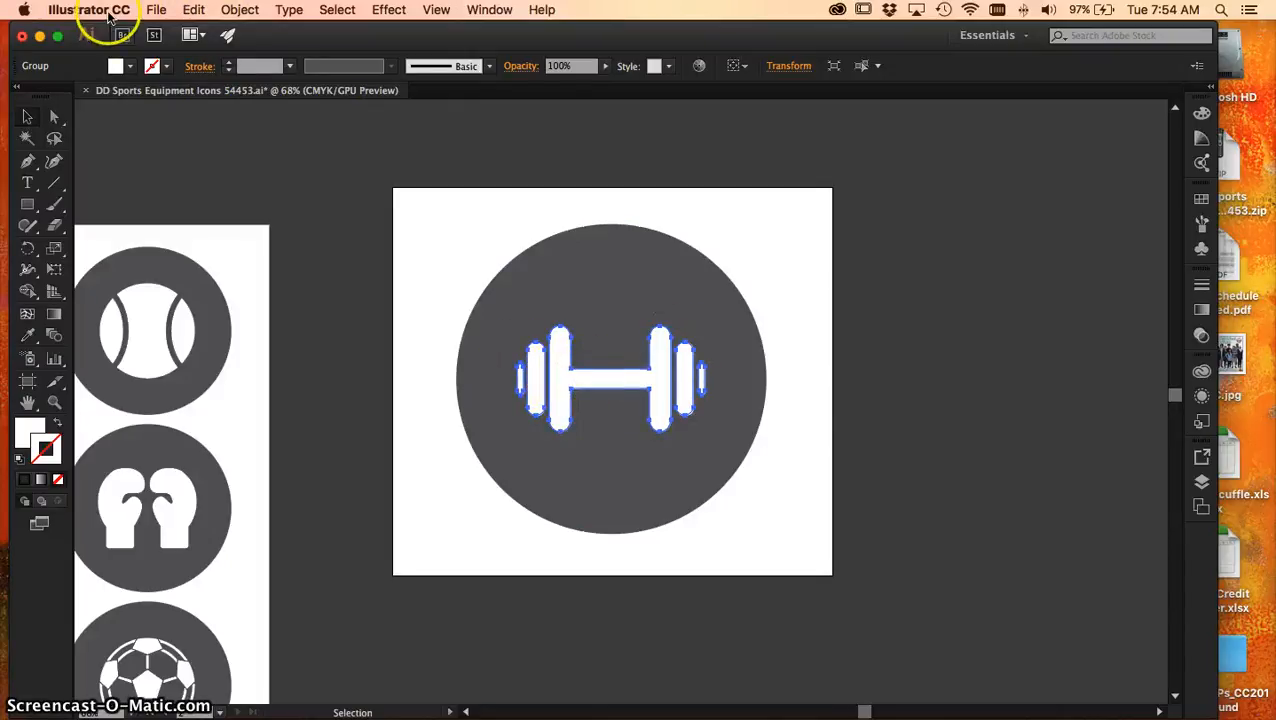
{"action": "left_click", "coordinate": [192, 10]}
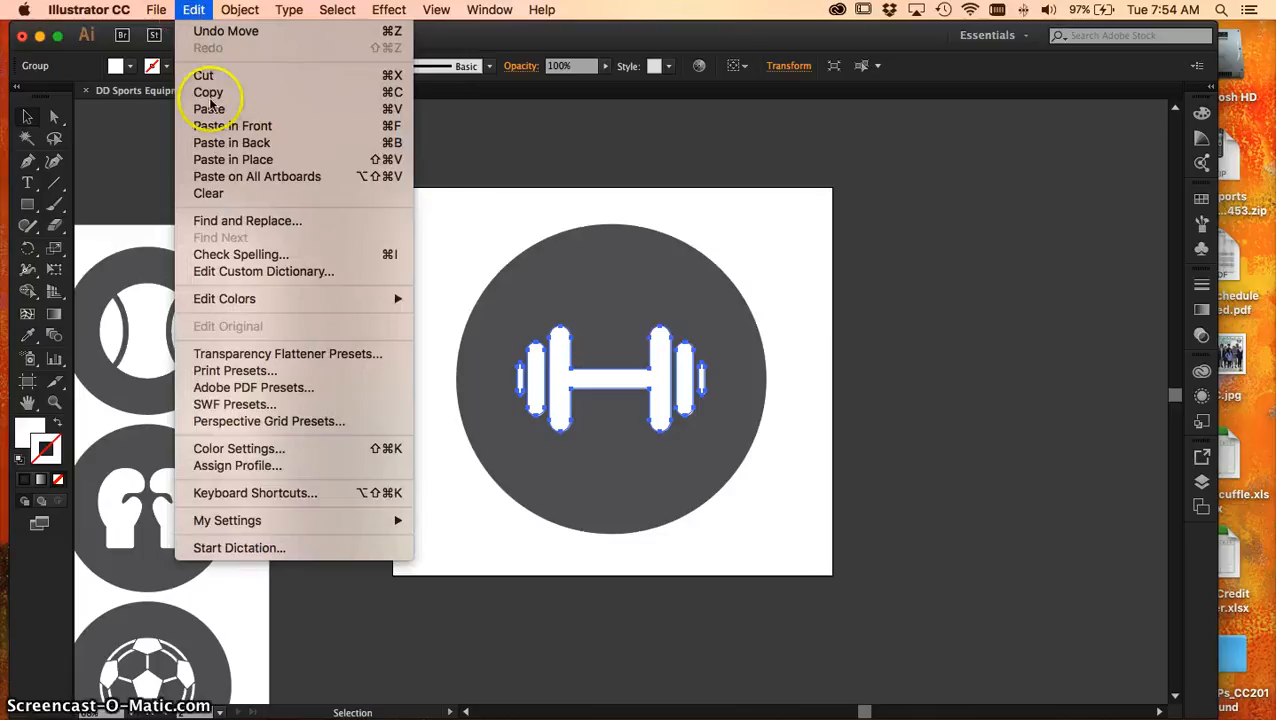
{"action": "left_click", "coordinate": [230, 160]}
Move one dumbbell diagonally down to the artboard's lower-left corner and have both dumbbells selected
{"action": "left_click_drag", "start_coordinate": [598, 365], "coordinate": [575, 395]}
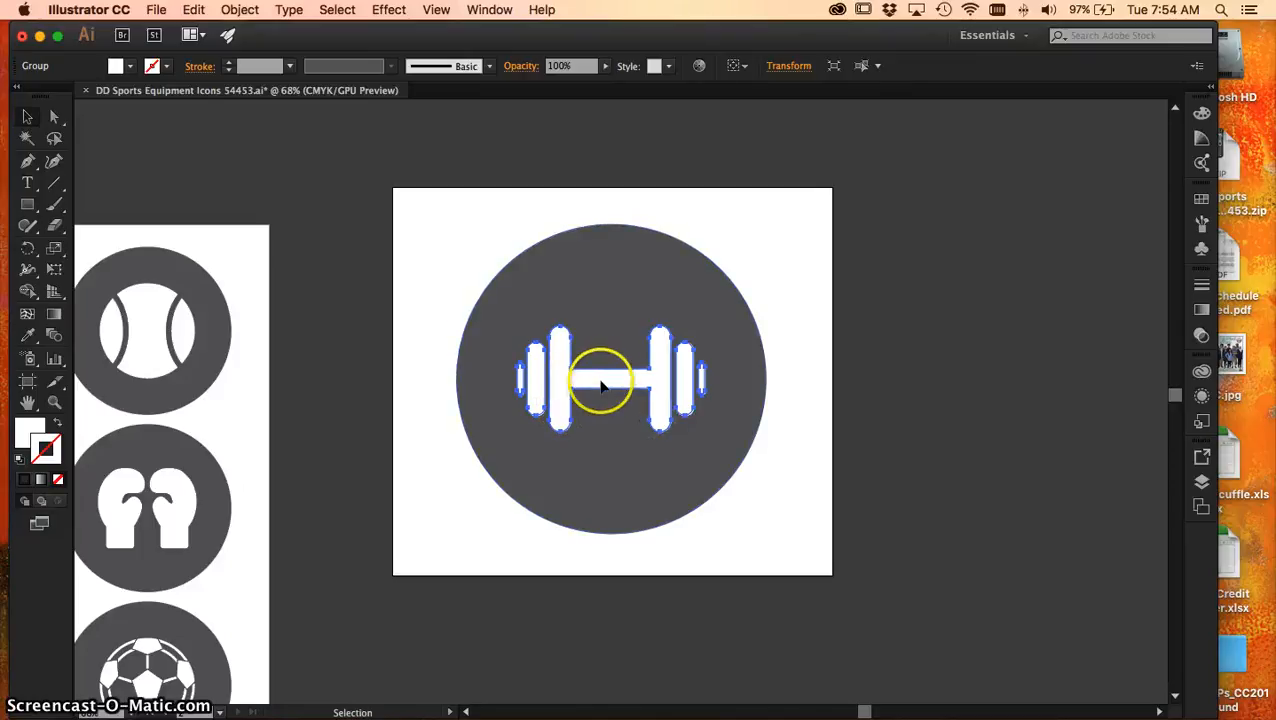
{"action": "key", "text": "v"}
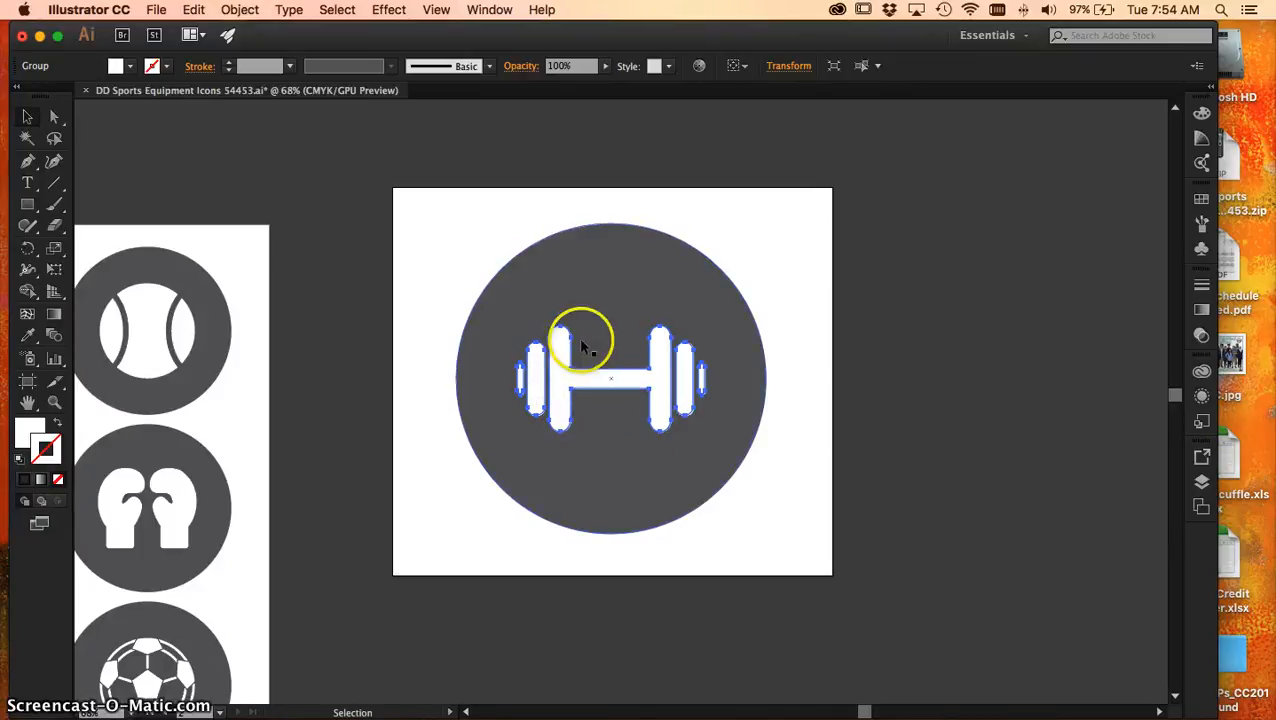
{"action": "key", "text": "a"}
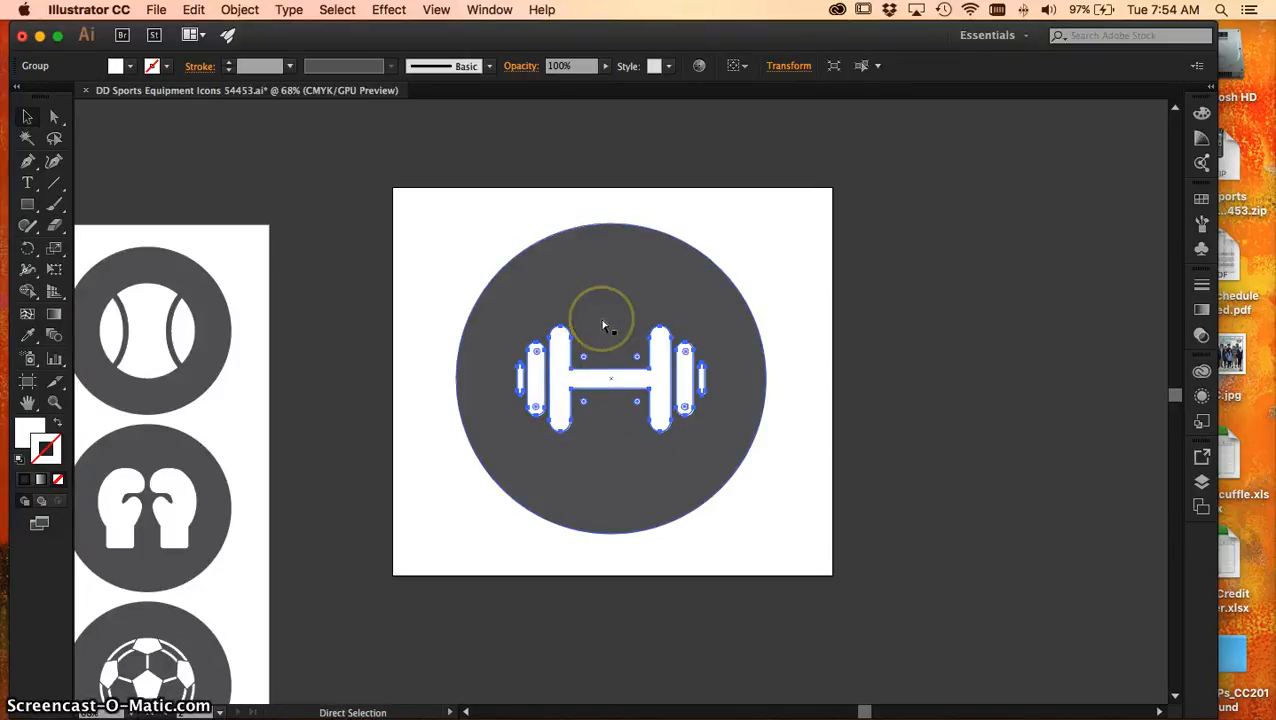
{"action": "key", "text": "super+shift+a"}
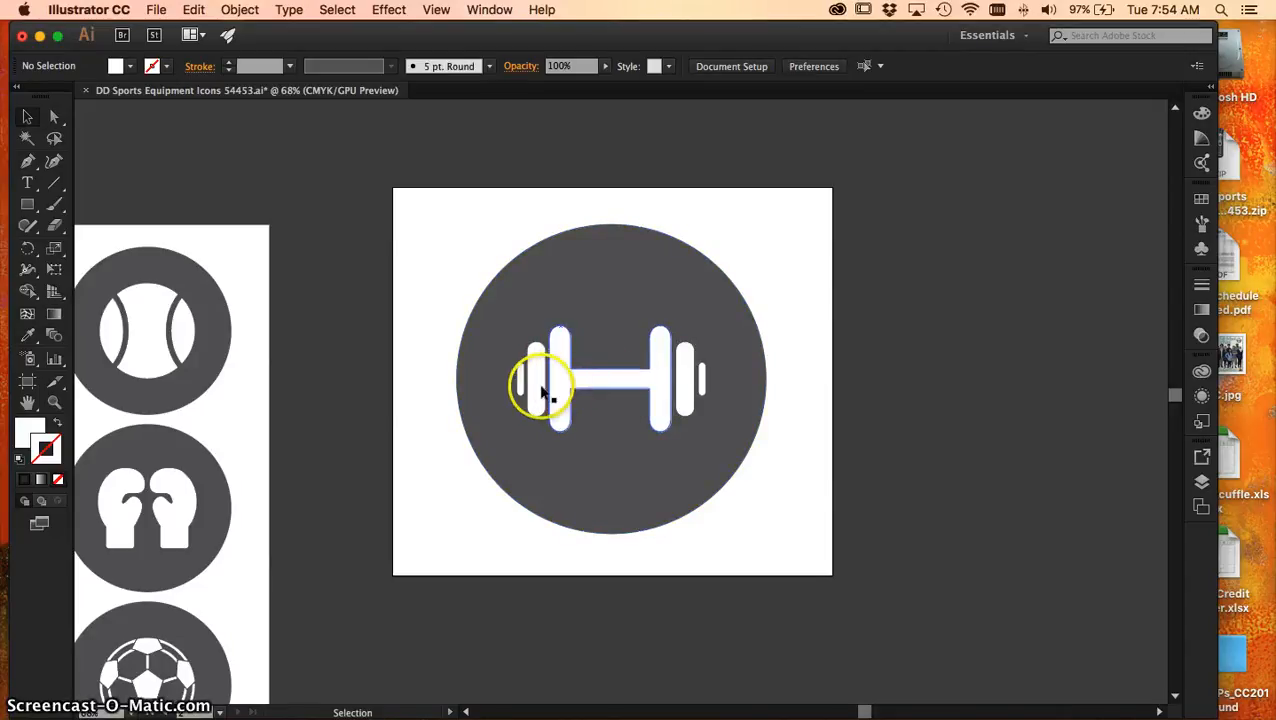
{"action": "left_click", "coordinate": [658, 386]}
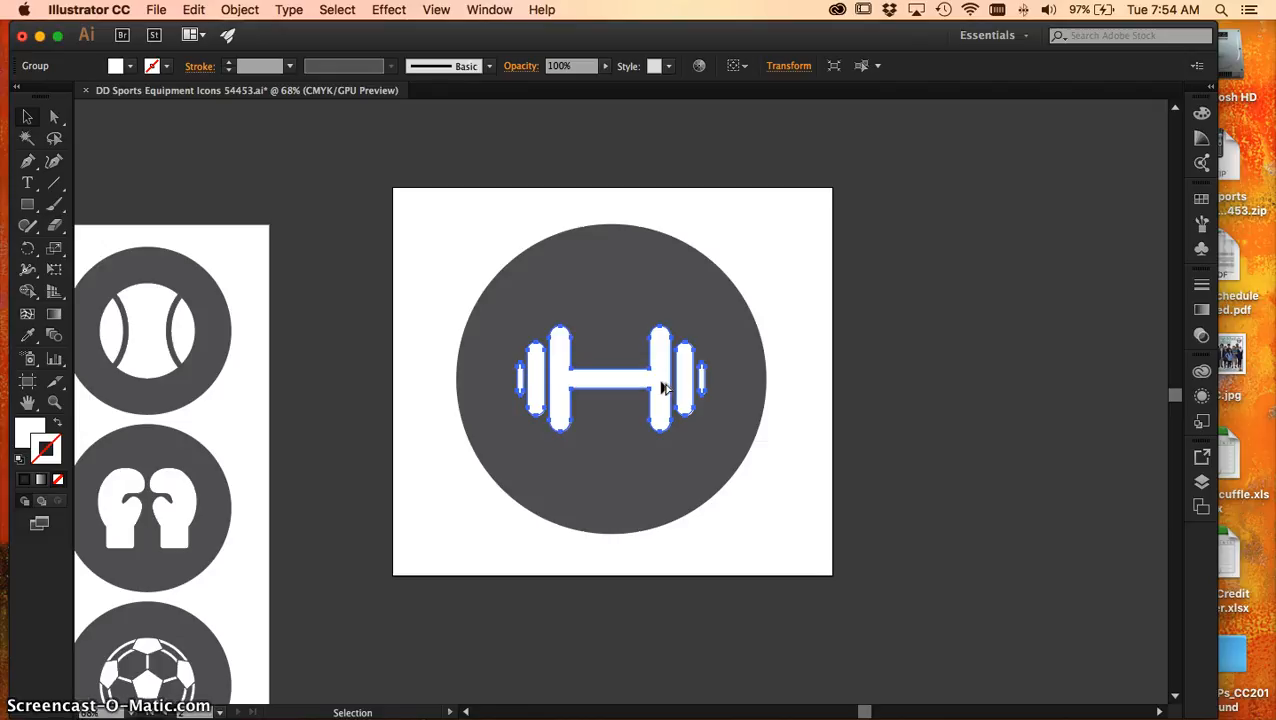
{"action": "left_click_drag", "start_coordinate": [662, 388], "coordinate": [546, 524]}
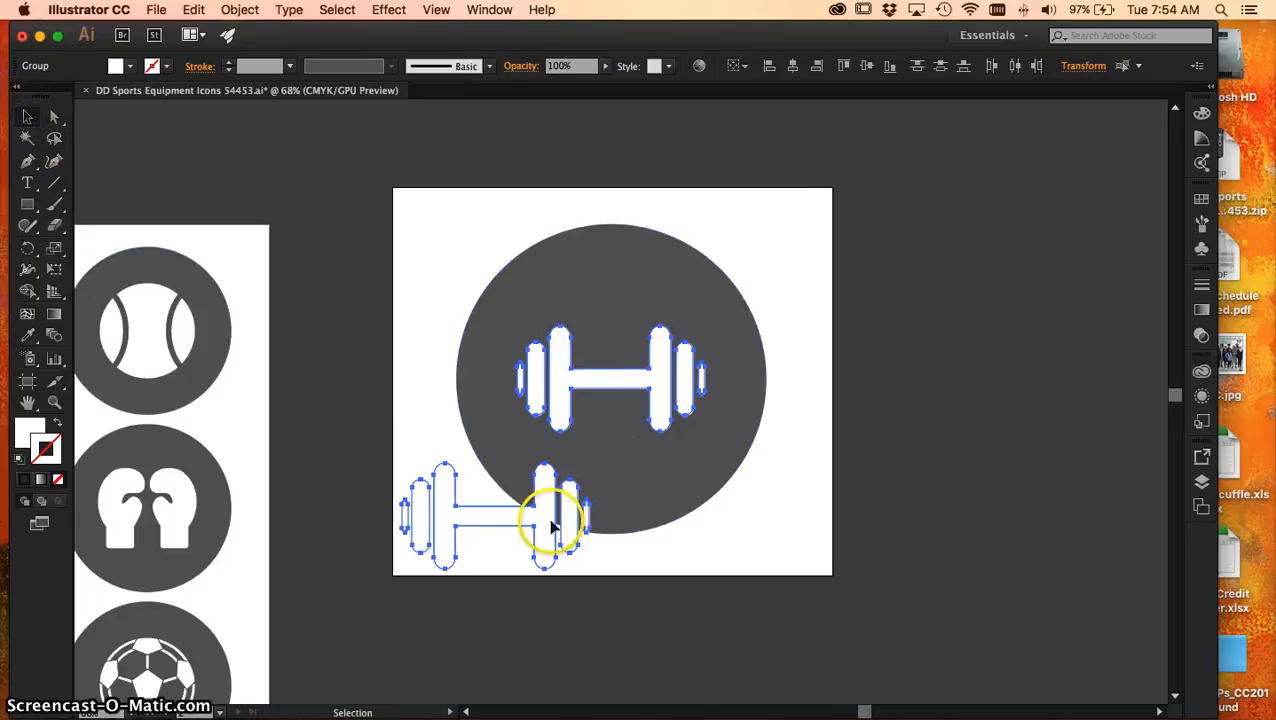
Configure the blend options to use Specified Steps spacing with 50 steps
{"action": "left_click", "coordinate": [160, 12]}
{"action": "mouse_move", "coordinate": [194, 10]}
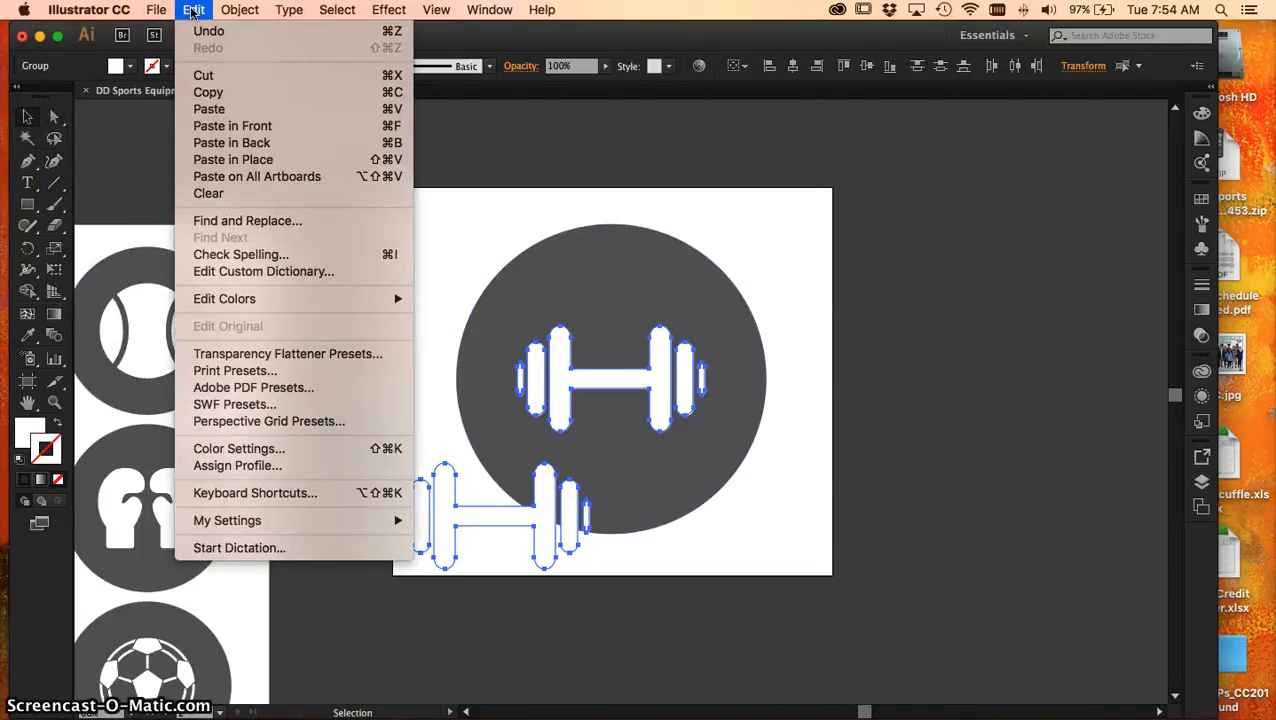
{"action": "left_click", "coordinate": [234, 12]}
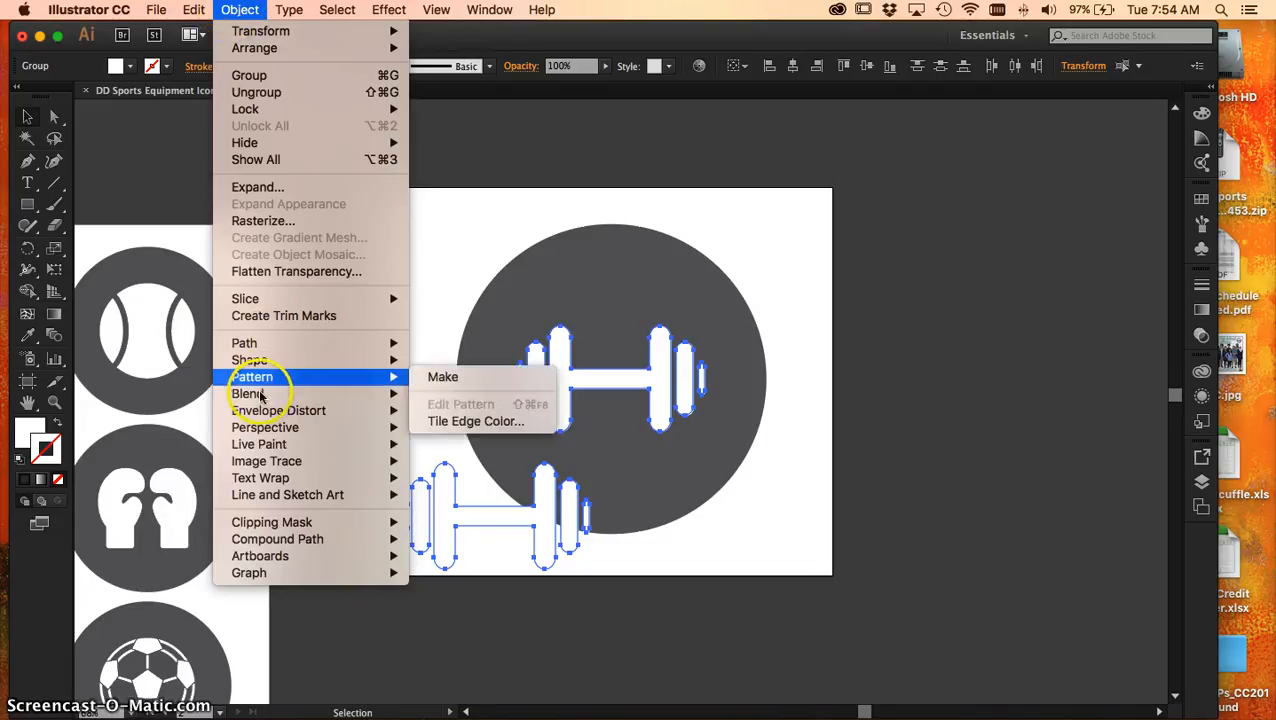
{"action": "mouse_move", "coordinate": [263, 397]}
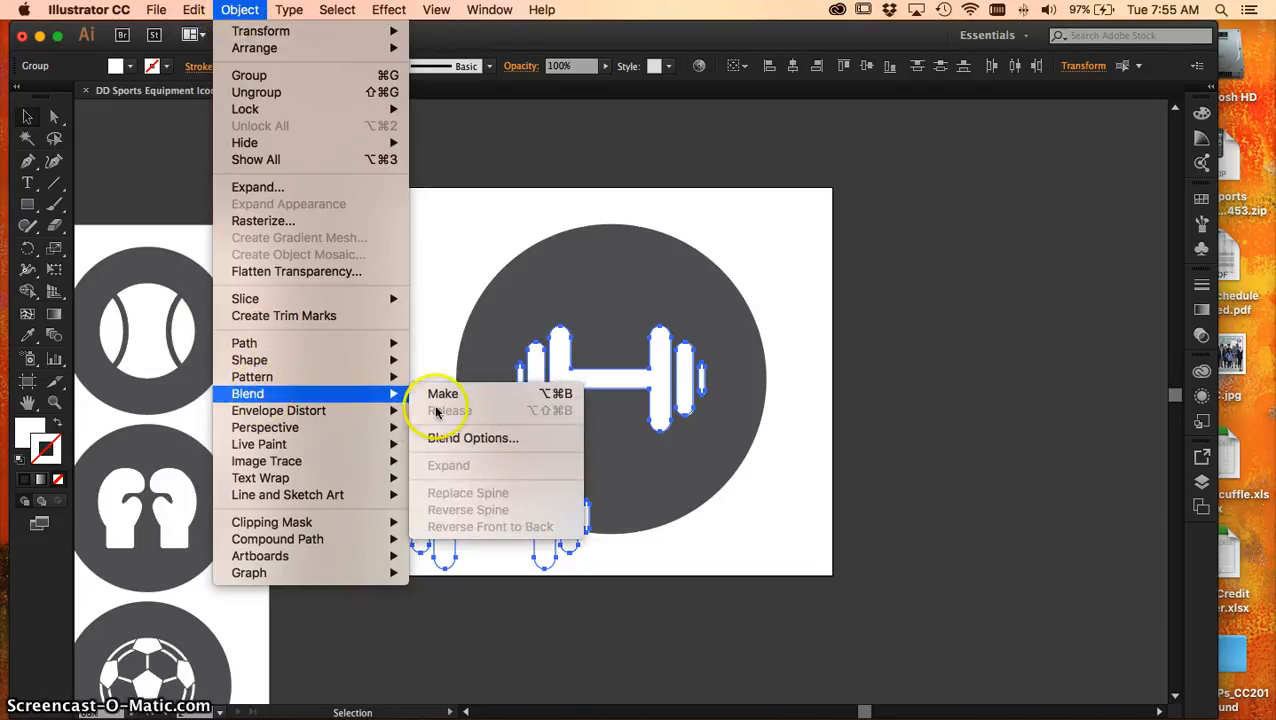
{"action": "left_click", "coordinate": [477, 438]}
{"action": "left_click", "coordinate": [196, 149]}
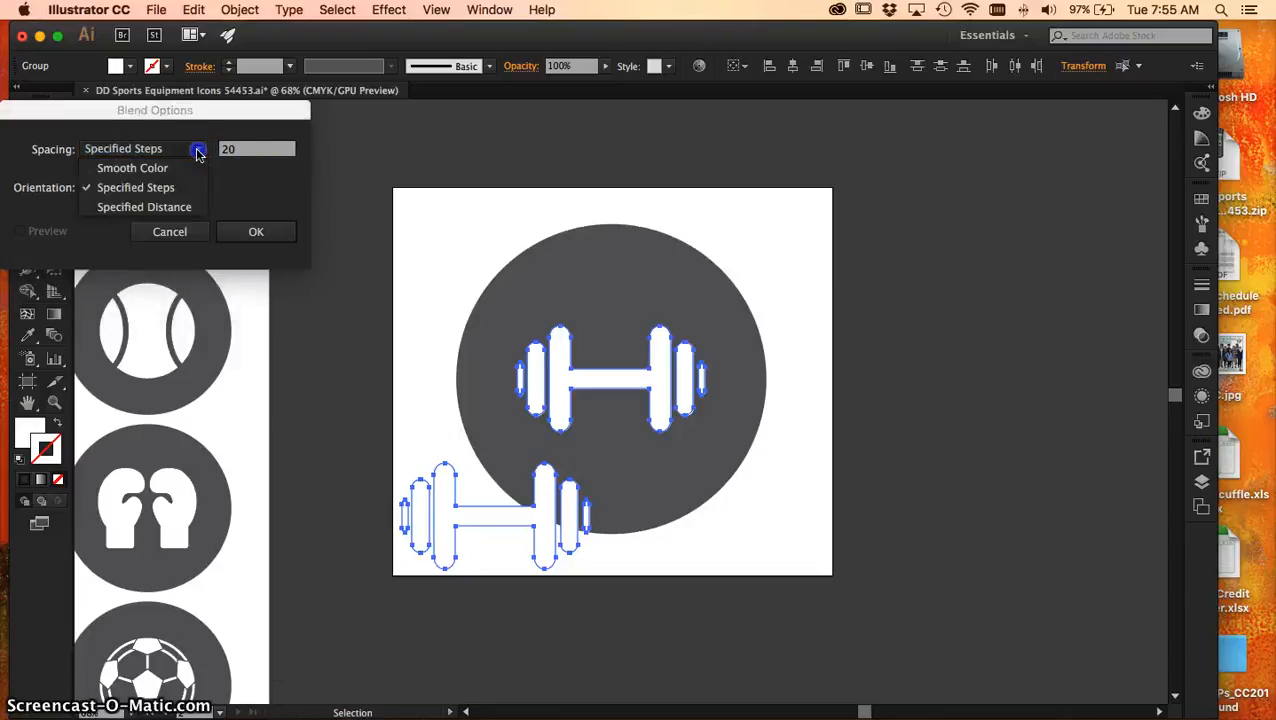
{"action": "left_click", "coordinate": [160, 188]}
{"action": "left_click", "coordinate": [238, 150]}
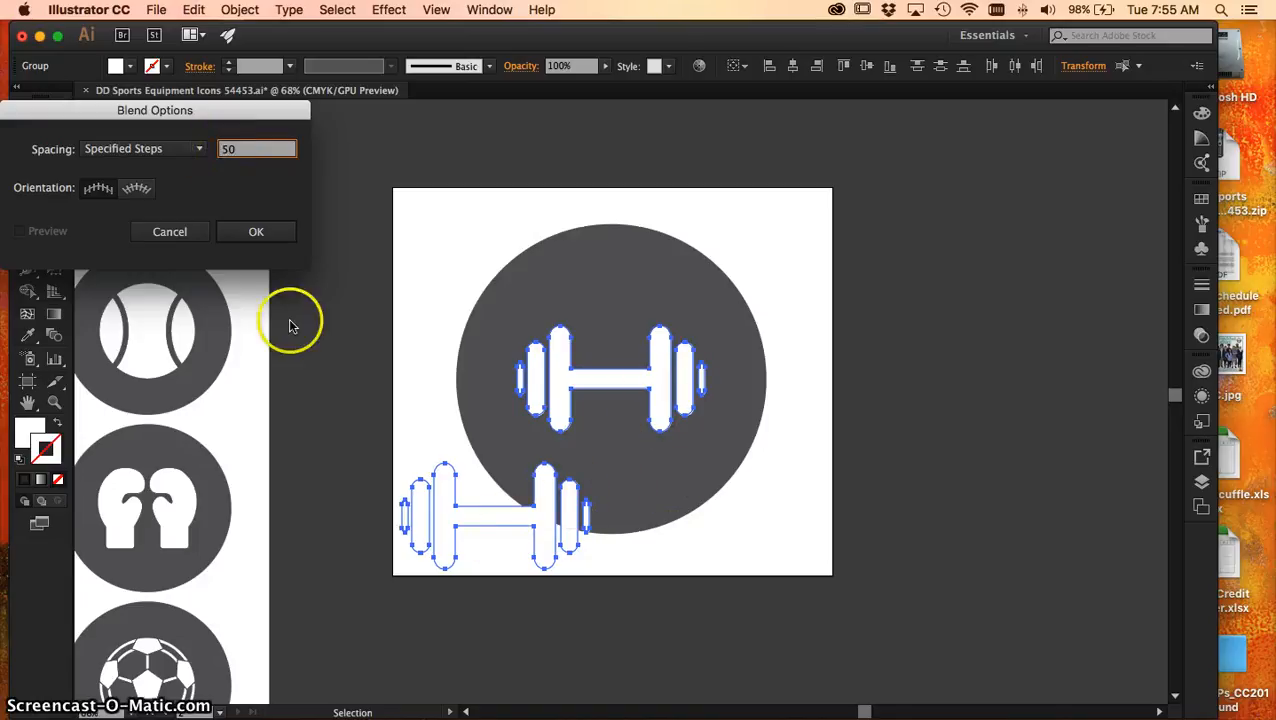
{"action": "left_click", "coordinate": [254, 232]}
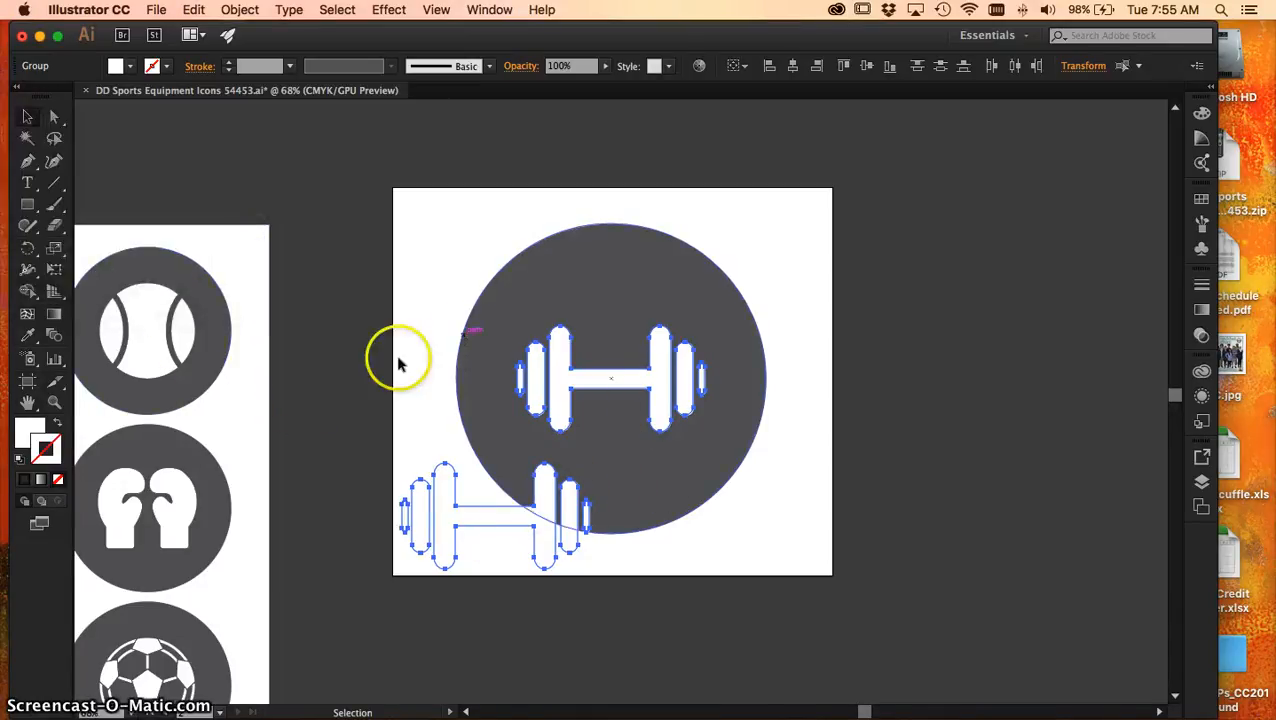
Blend the dumbbell in the circle with the one at the artboard's lower-left corner using the Blend tool
{"action": "left_click", "coordinate": [55, 340]}
{"action": "left_click", "coordinate": [659, 396]}
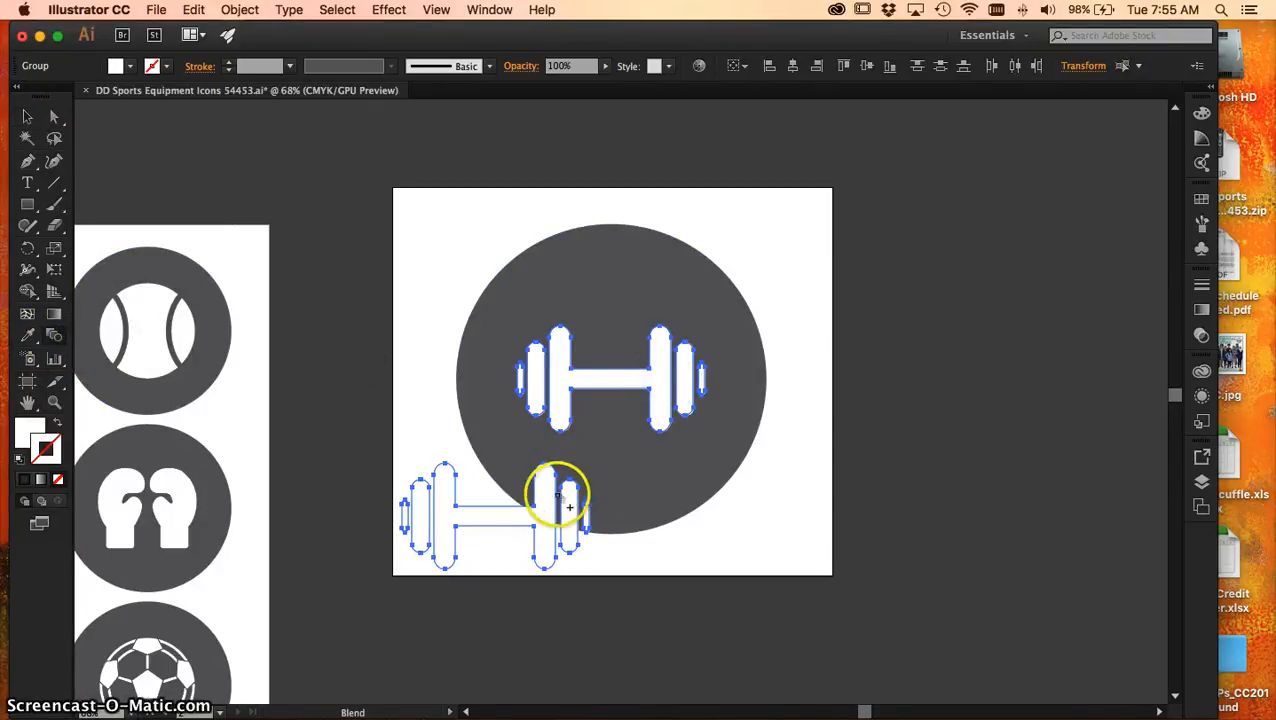
{"action": "left_click", "coordinate": [541, 518]}
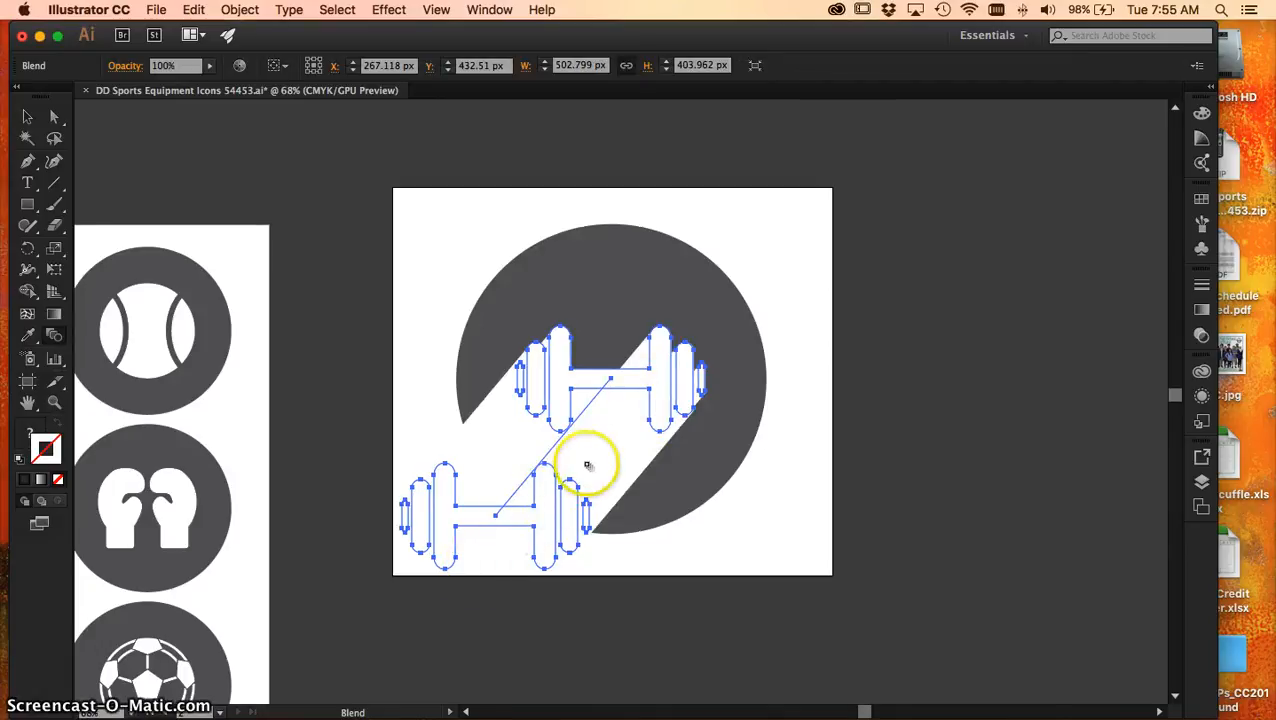
Show the blend's Appearance settings beside the artboard and collapse the Graphic Styles
{"action": "left_click", "coordinate": [487, 12]}
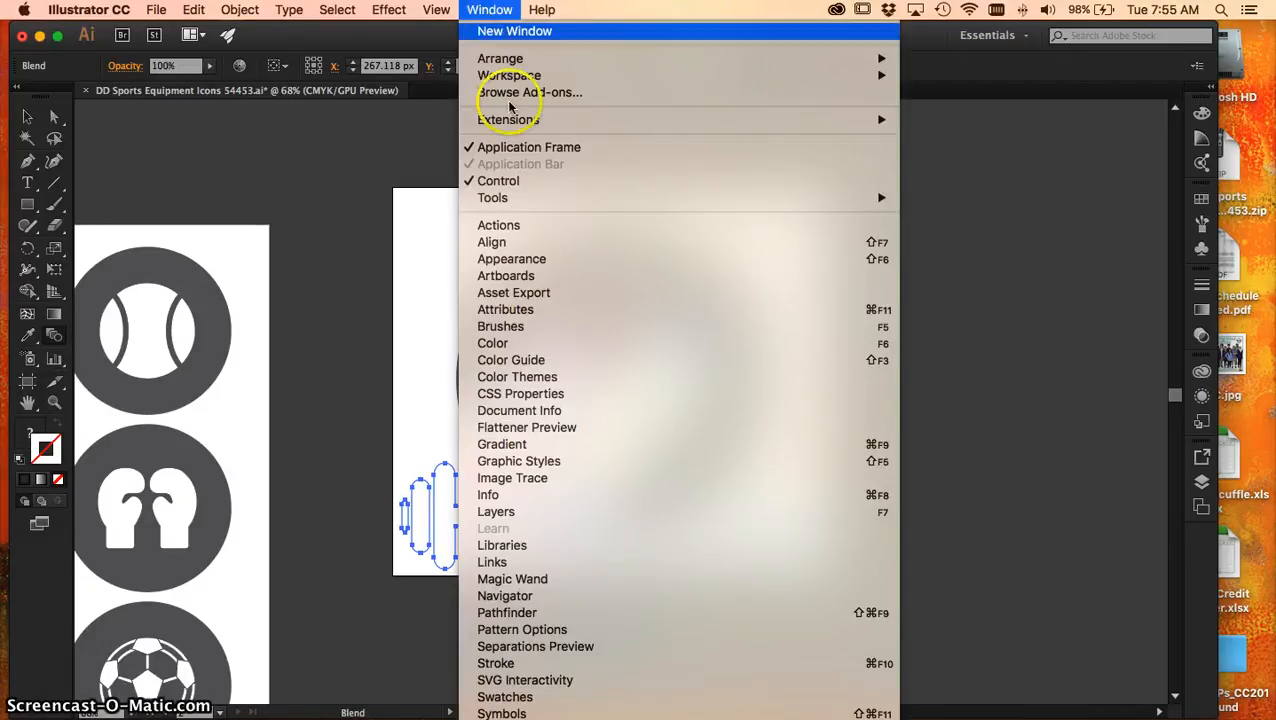
{"action": "left_click", "coordinate": [538, 261]}
{"action": "left_click_drag", "start_coordinate": [1050, 358], "coordinate": [868, 121]}
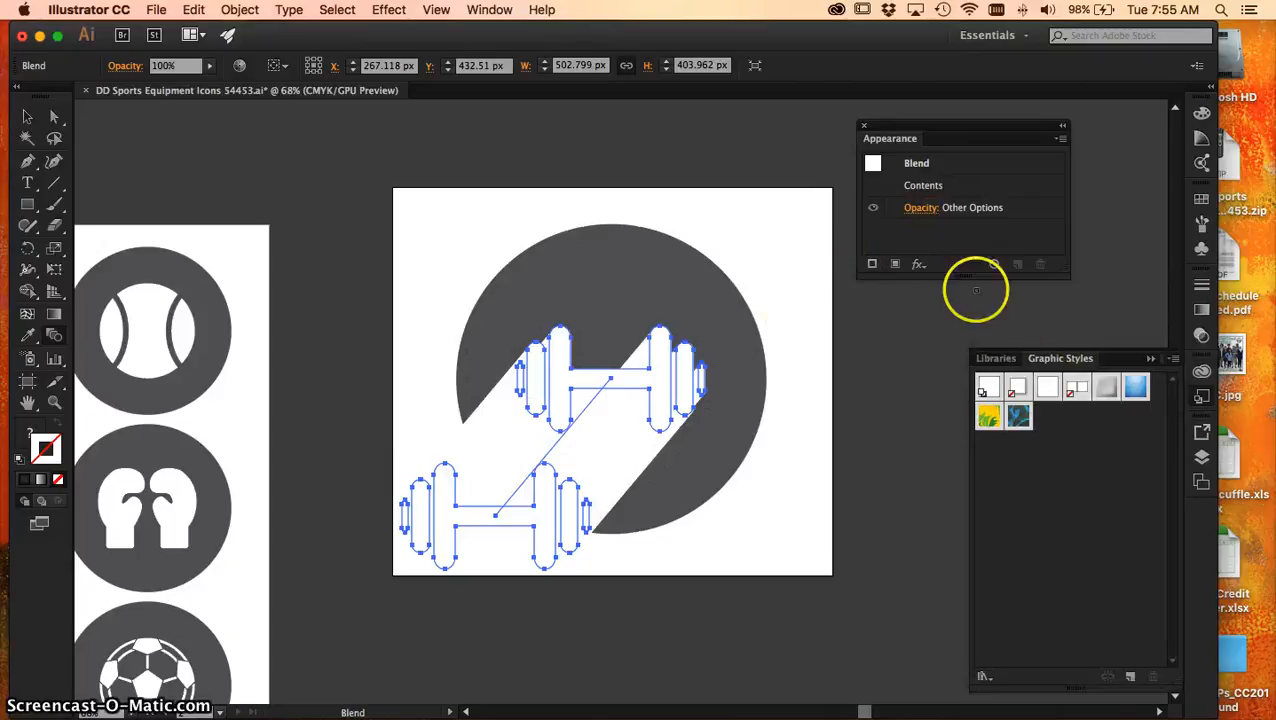
{"action": "left_click", "coordinate": [921, 208]}
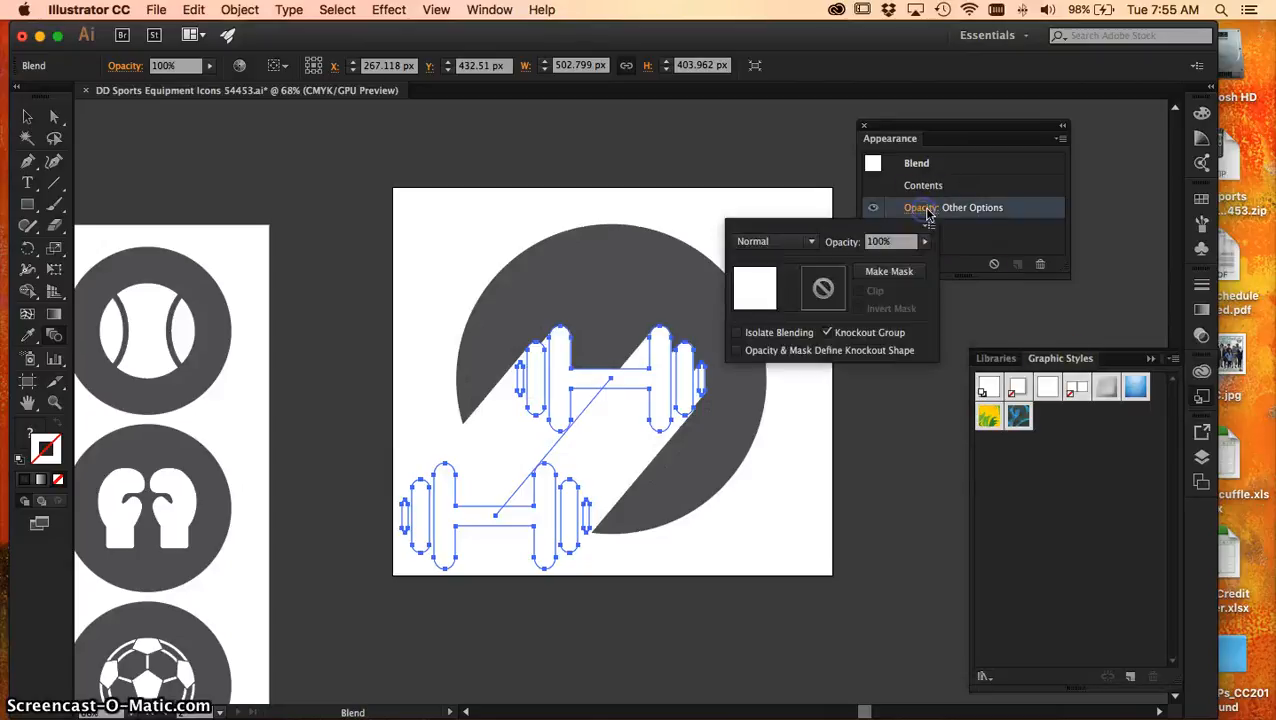
{"action": "left_click", "coordinate": [1152, 361]}
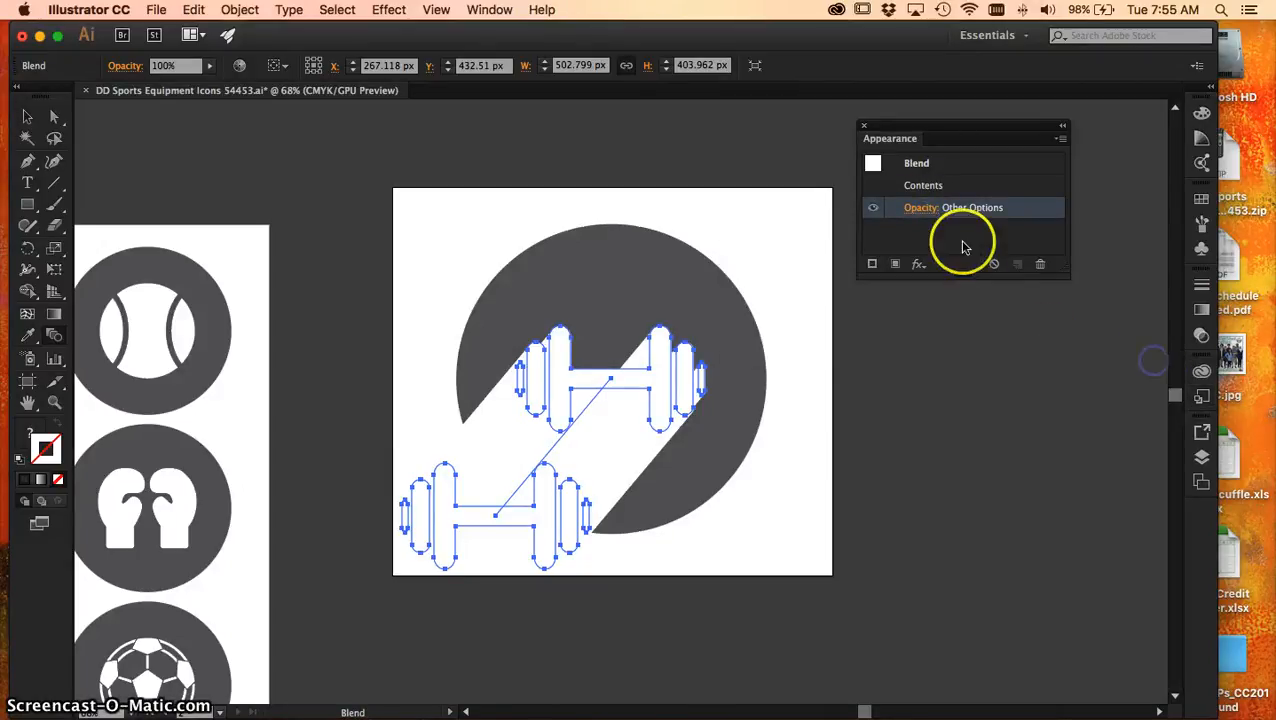
Try the Multiply blending mode on the dumbbell blend and set it back to Normal
{"action": "left_click", "coordinate": [923, 208]}
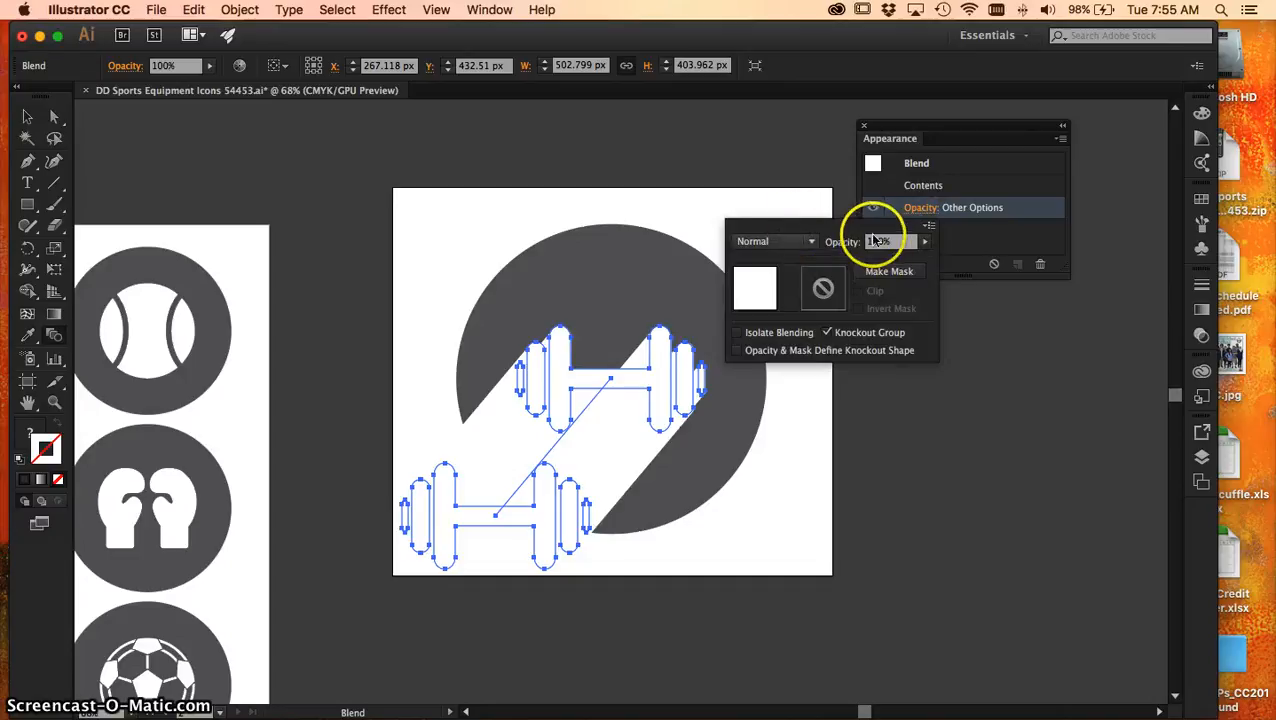
{"action": "left_click", "coordinate": [801, 243]}
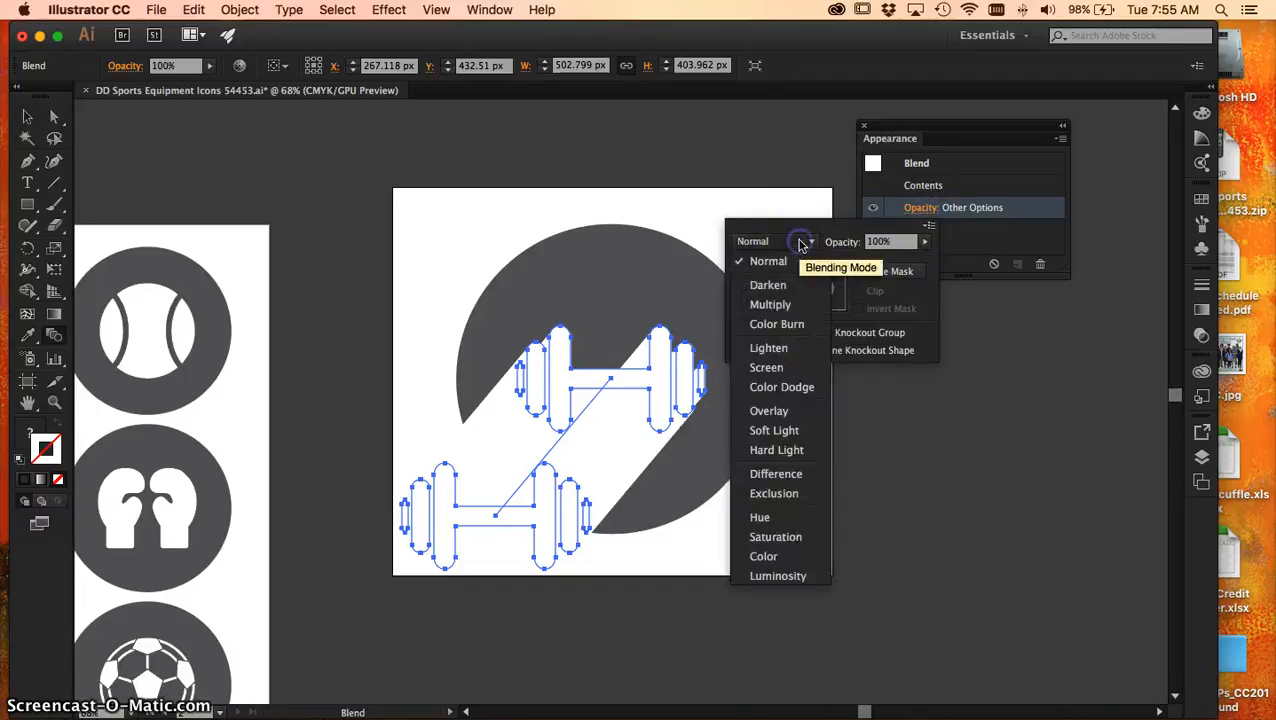
{"action": "left_click", "coordinate": [770, 306]}
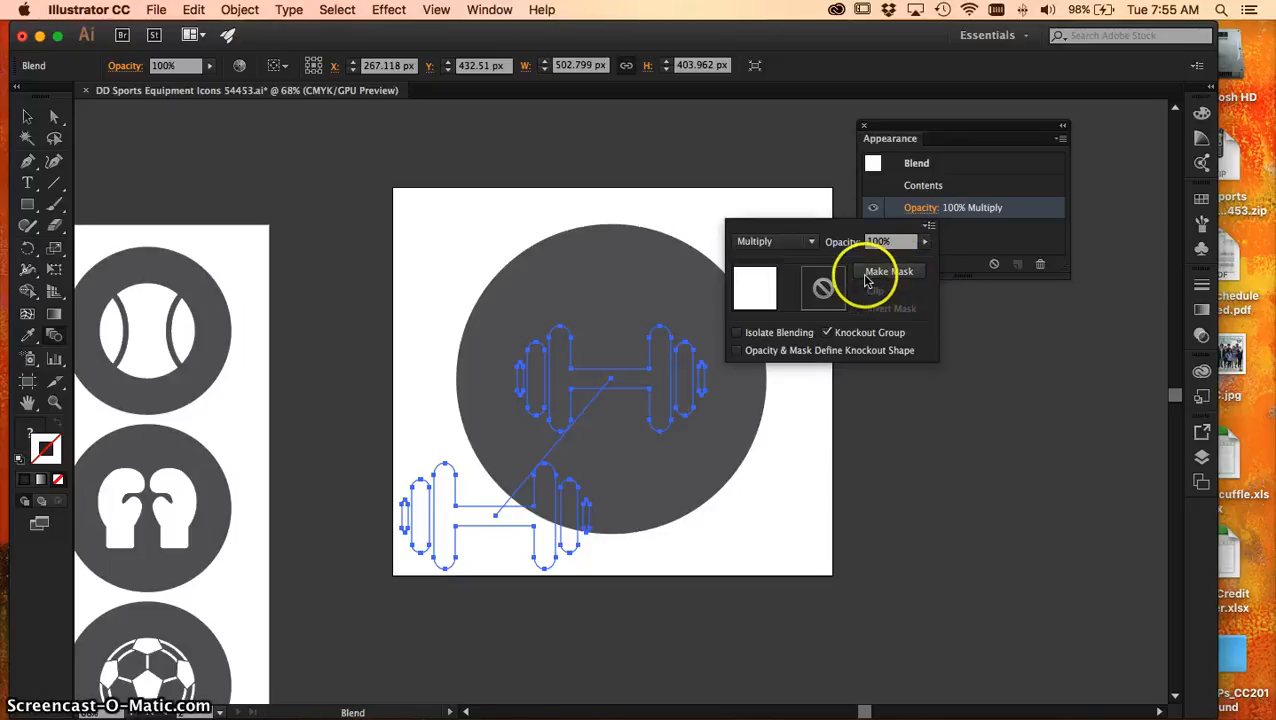
{"action": "left_click", "coordinate": [810, 243]}
{"action": "left_click", "coordinate": [775, 261]}
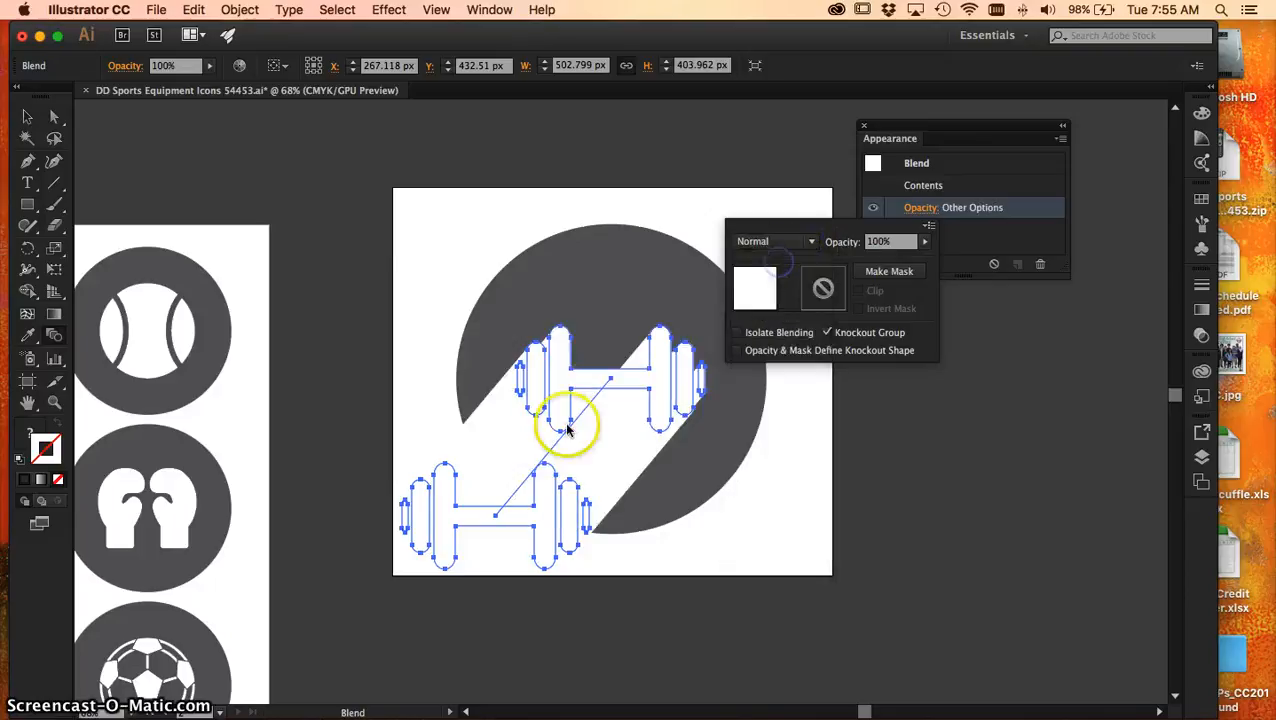
{"action": "left_click", "coordinate": [517, 433]}
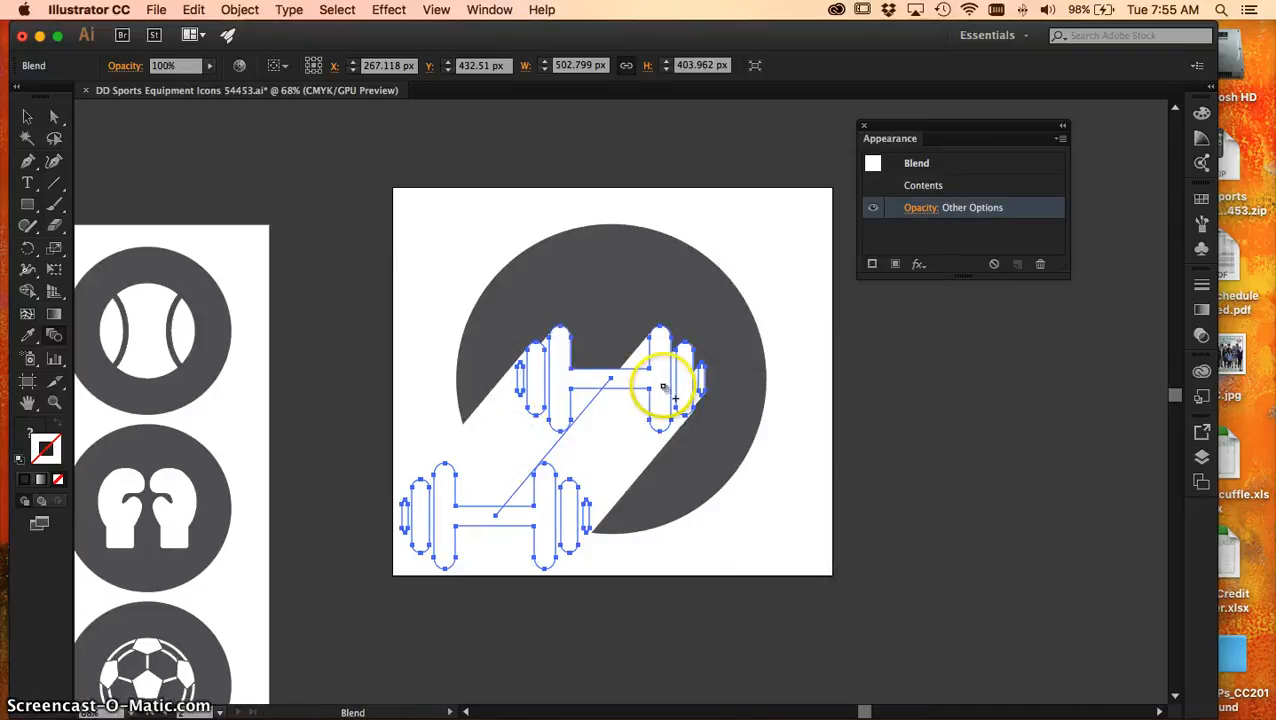
Isolate the blend, fill its upper dumbbell in the circle with black, and leave isolation mode
{"action": "key", "text": "v"}
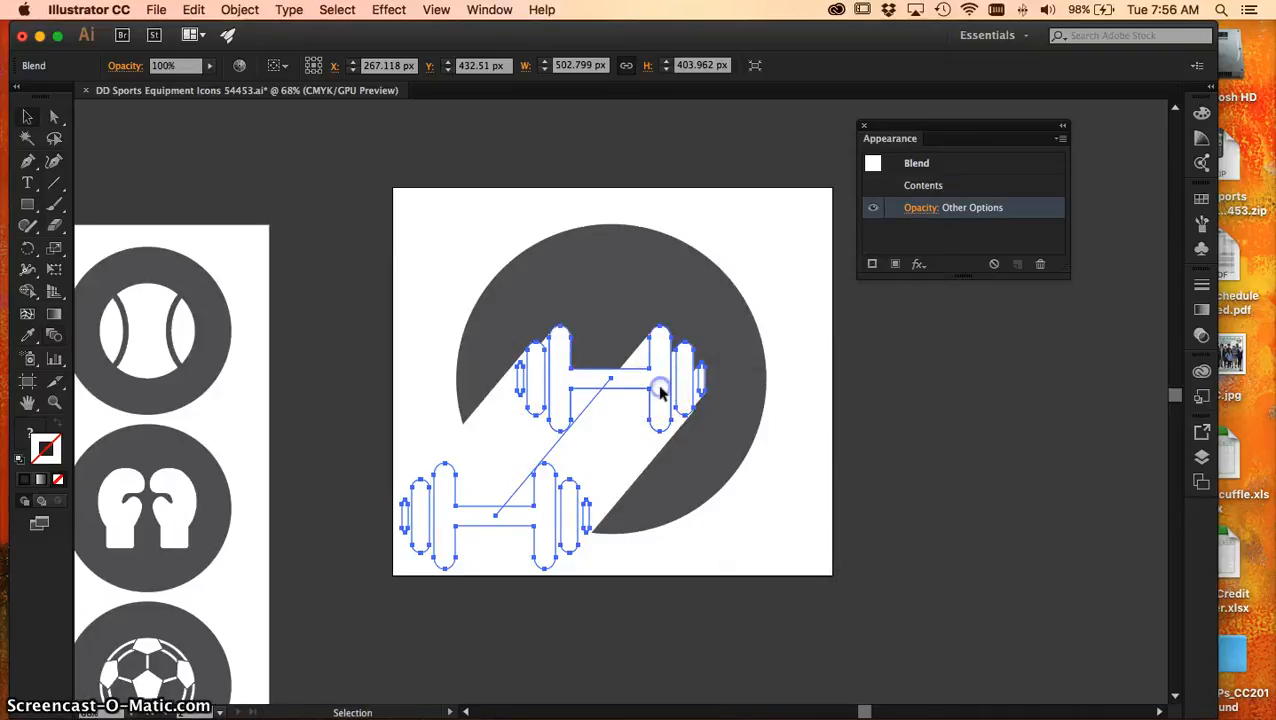
{"action": "double_click", "coordinate": [660, 392]}
{"action": "left_click", "coordinate": [658, 390]}
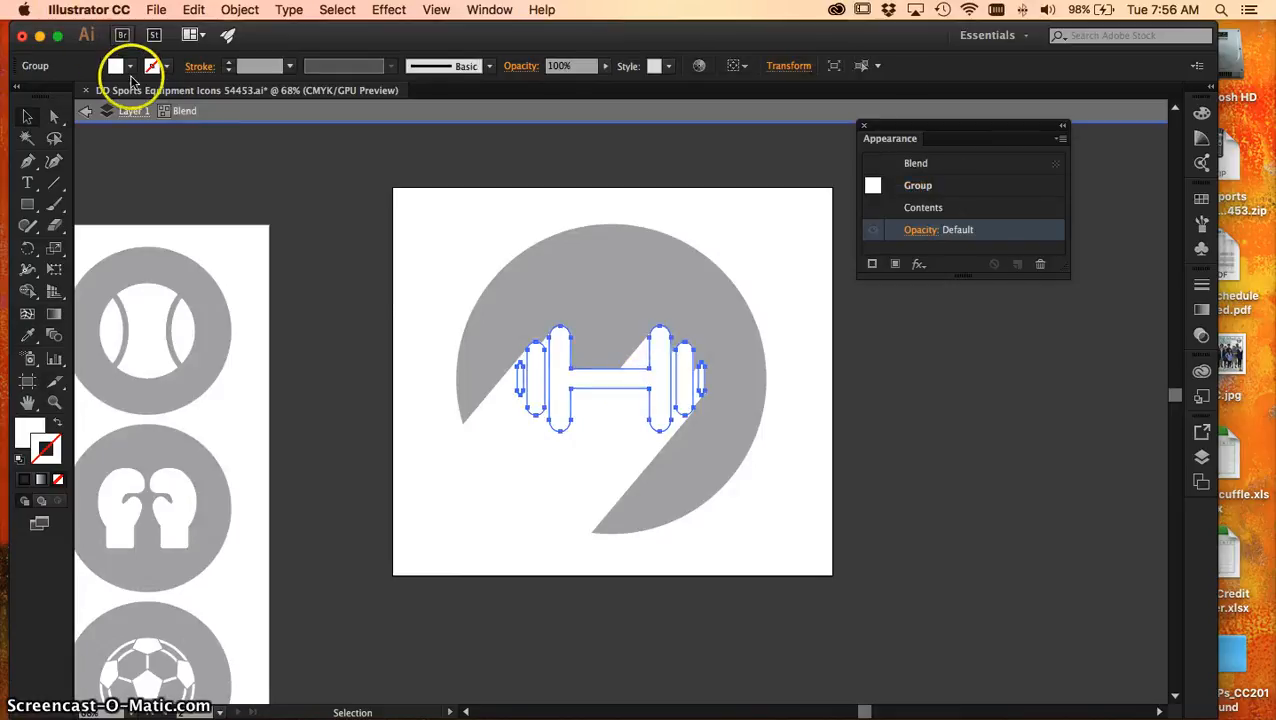
{"action": "left_click", "coordinate": [128, 66]}
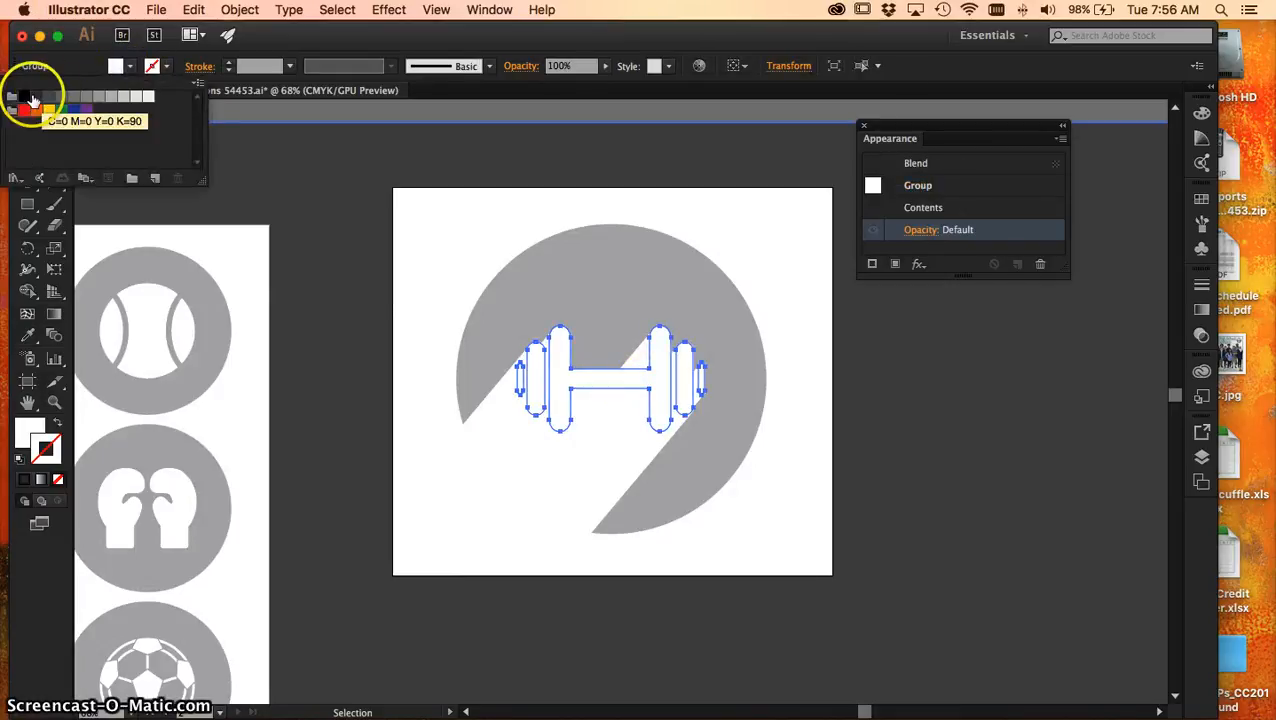
{"action": "left_click", "coordinate": [27, 97]}
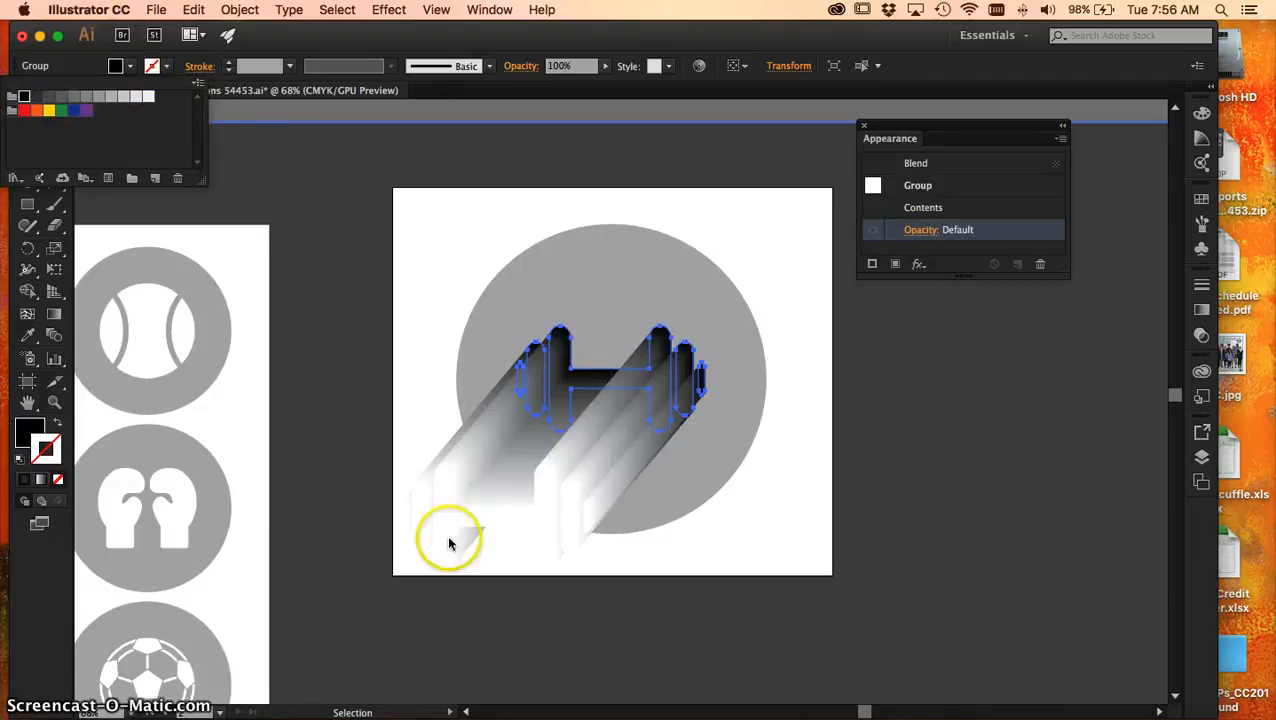
{"action": "left_click", "coordinate": [452, 537]}
{"action": "left_click", "coordinate": [86, 111]}
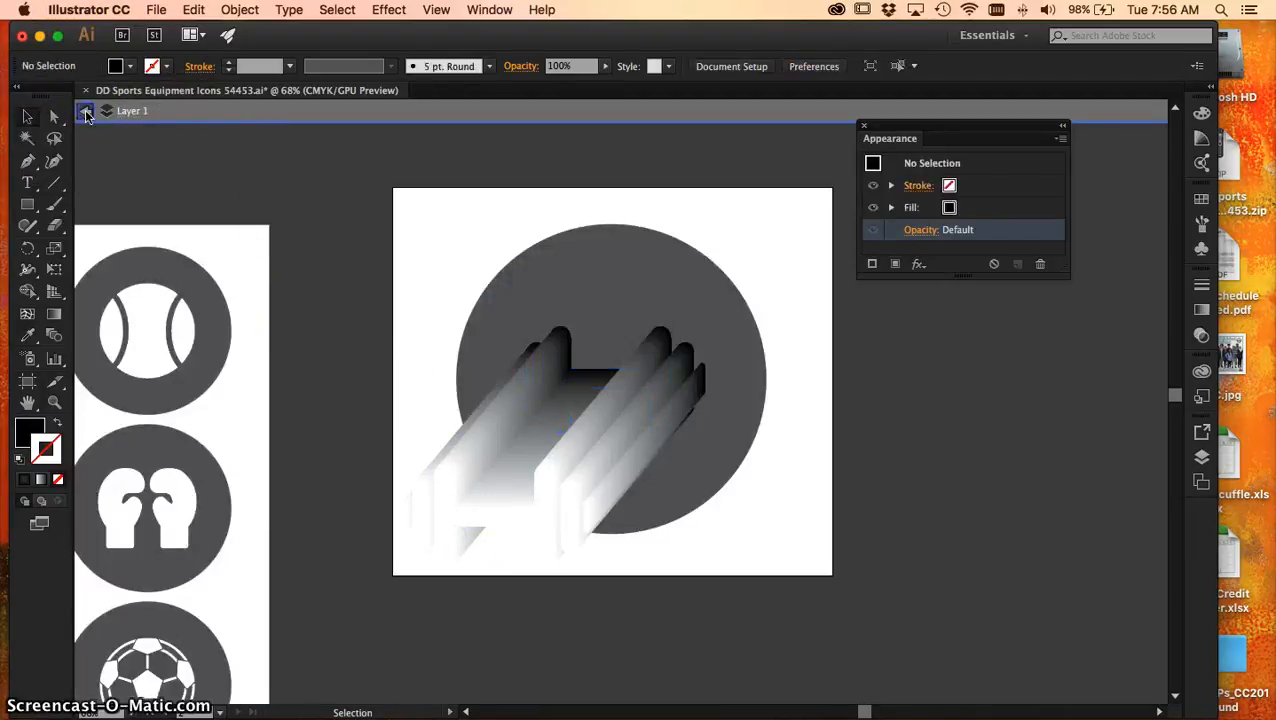
Isolate the blend, fill its lower dumbbell at the artboard's corner with black, and leave isolation mode
{"action": "double_click", "coordinate": [447, 510]}
{"action": "left_click", "coordinate": [447, 512]}
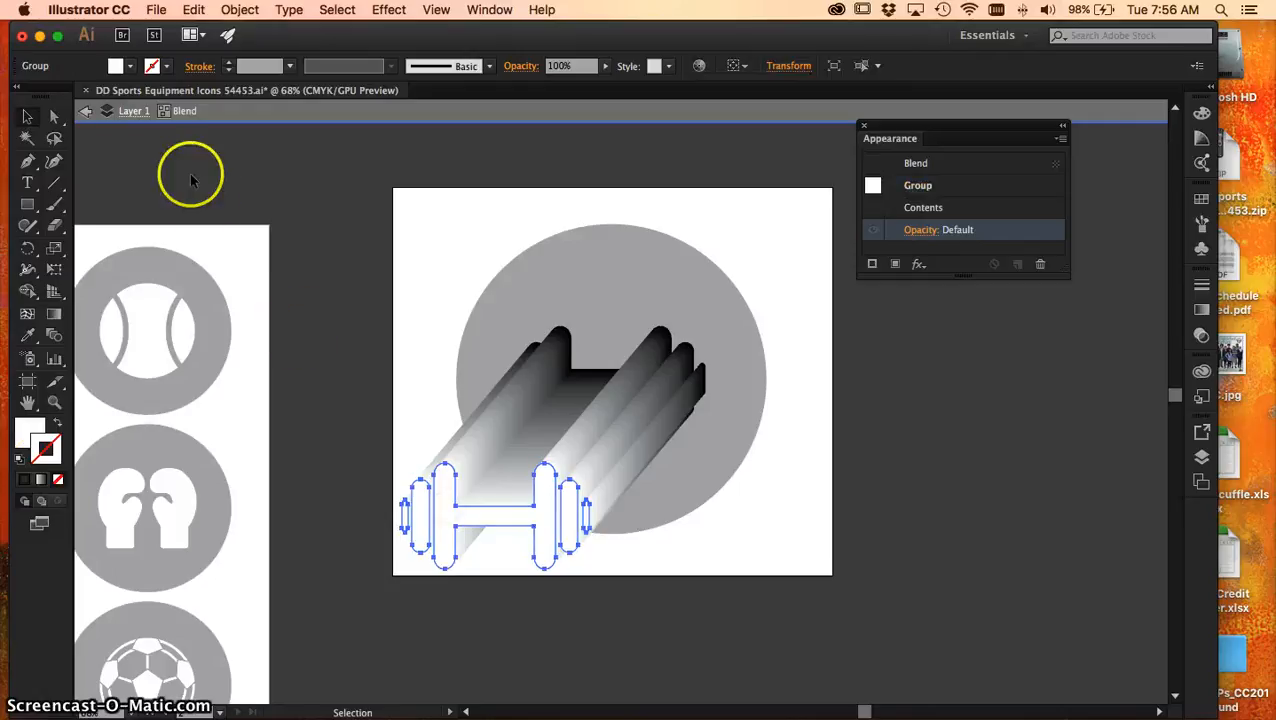
{"action": "left_click", "coordinate": [128, 67]}
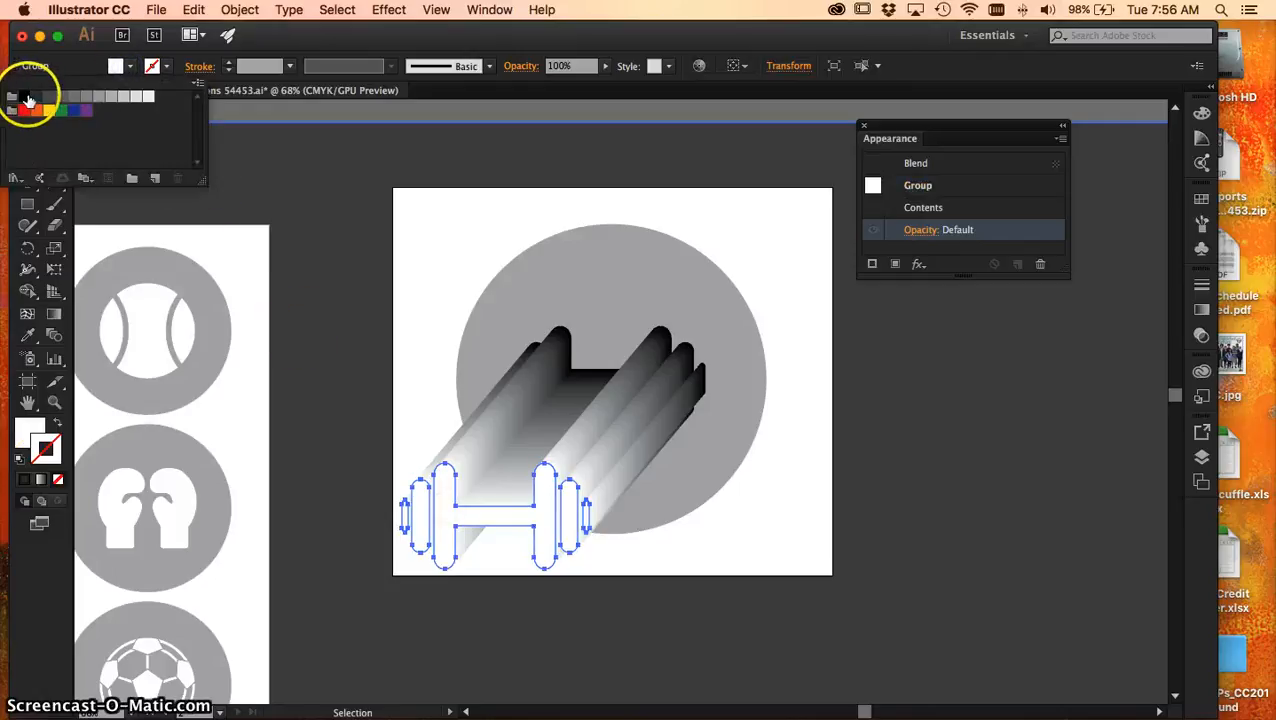
{"action": "left_click", "coordinate": [25, 97]}
{"action": "left_click", "coordinate": [118, 66]}
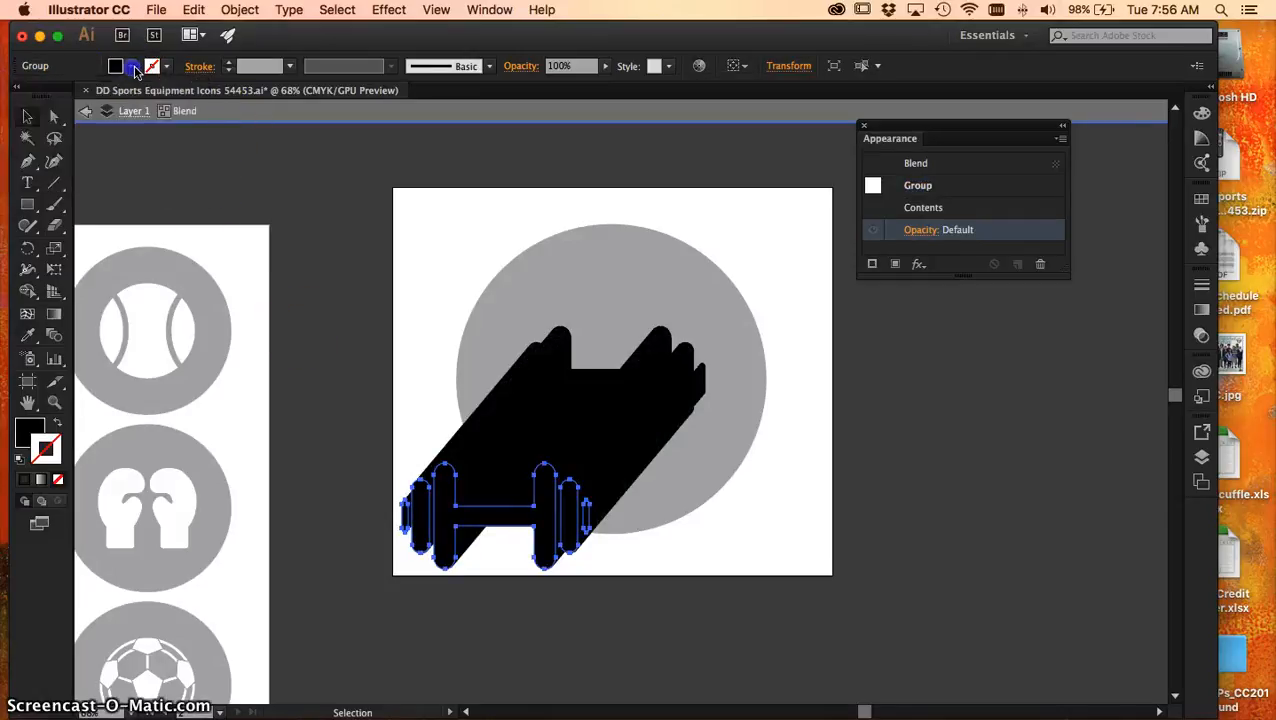
{"action": "left_click", "coordinate": [920, 230]}
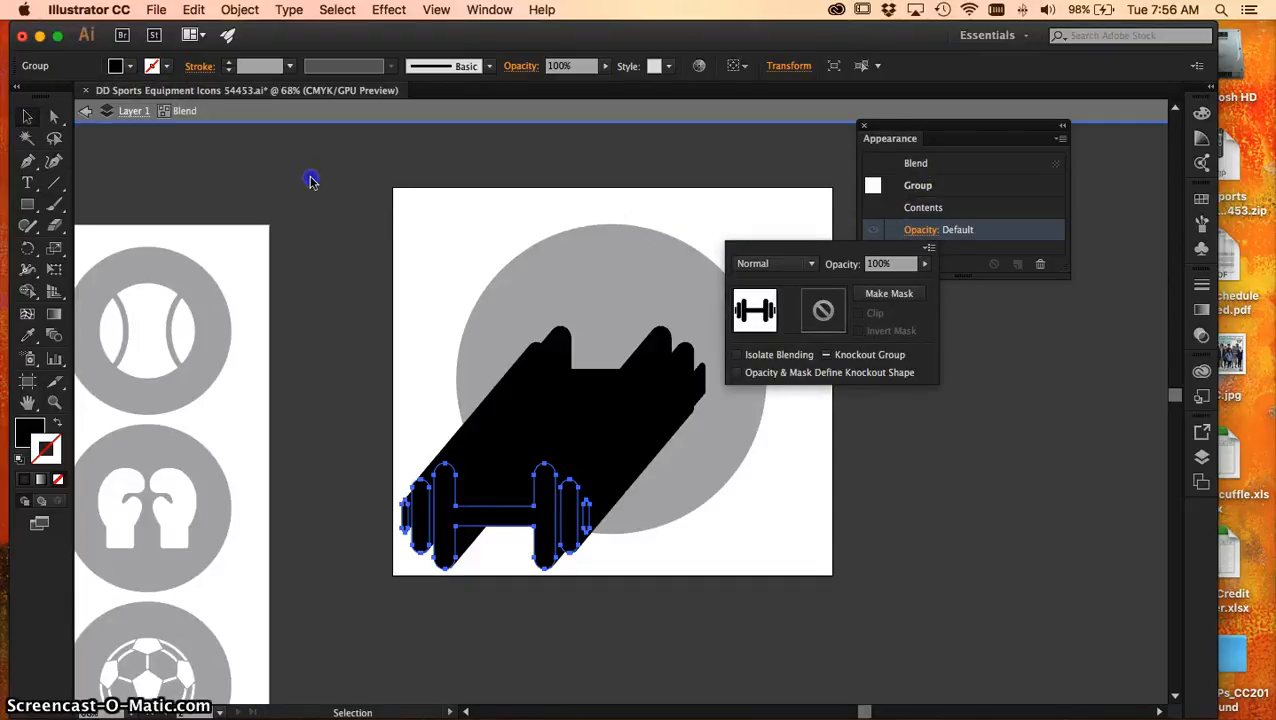
{"action": "left_click", "coordinate": [85, 111]}
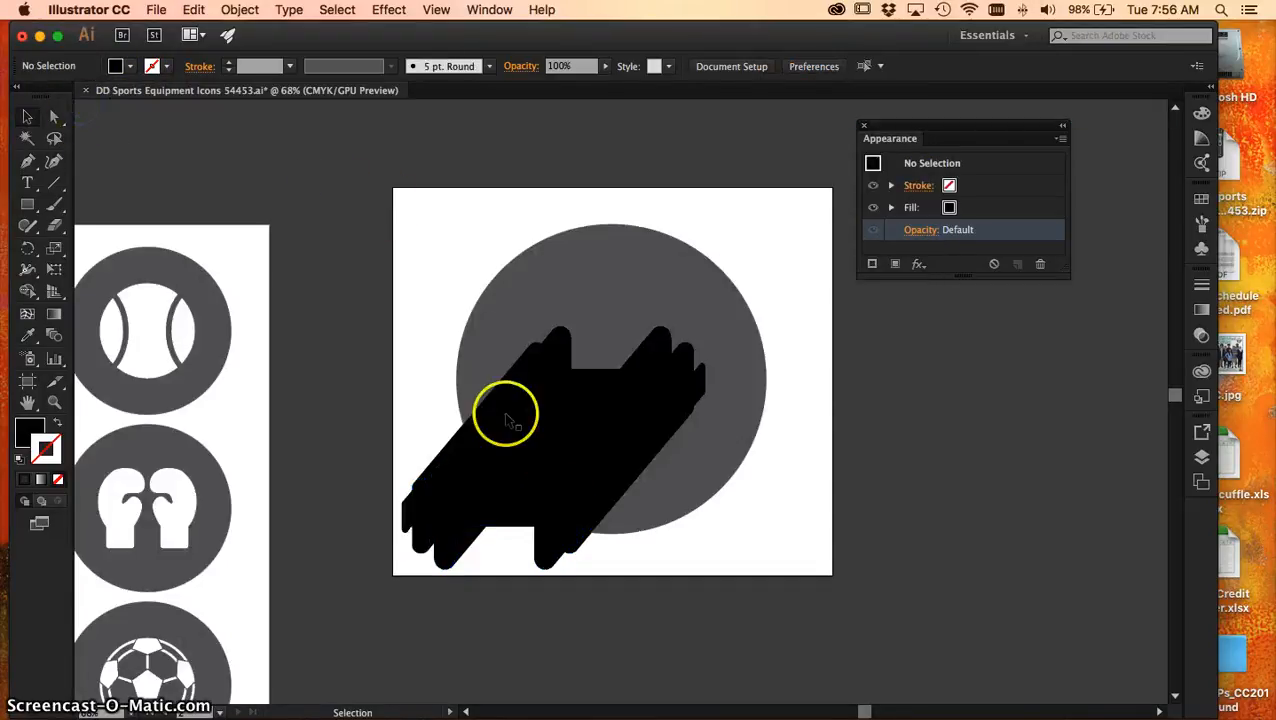
Set the black dumbbell blend to Multiply at 46% opacity and close the Appearance settings
{"action": "left_click", "coordinate": [578, 421]}
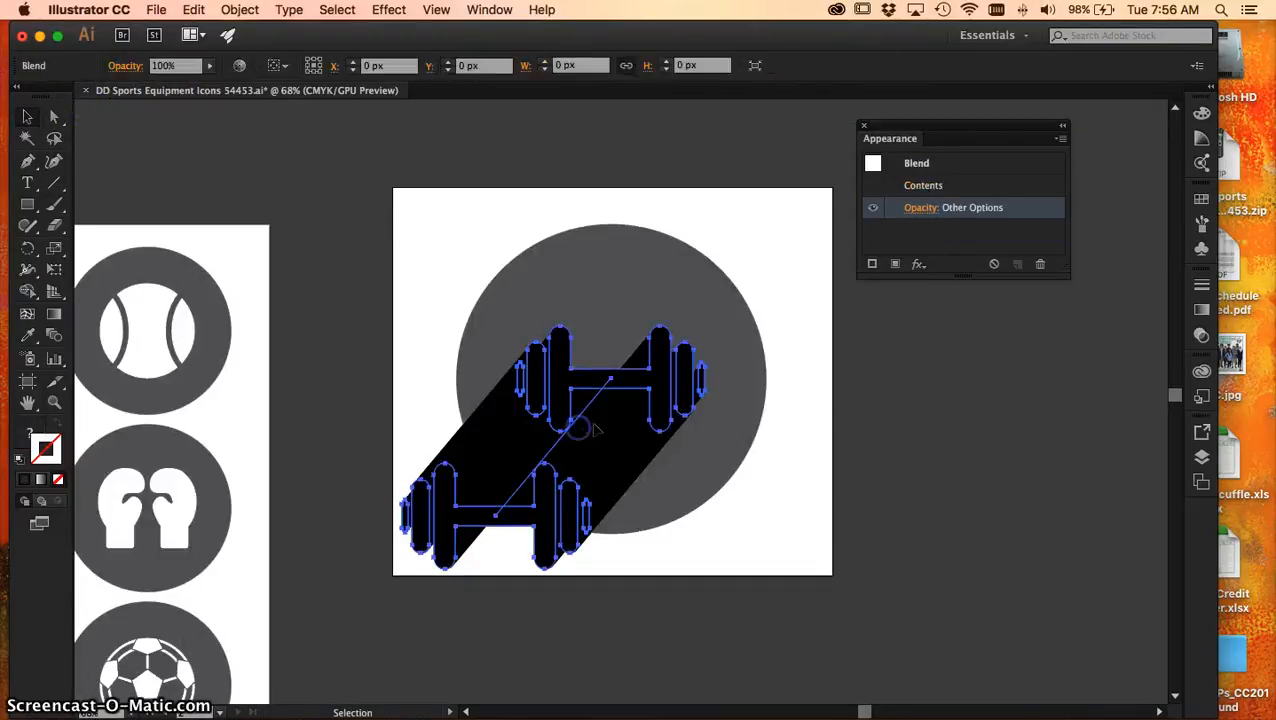
{"action": "left_click", "coordinate": [918, 207]}
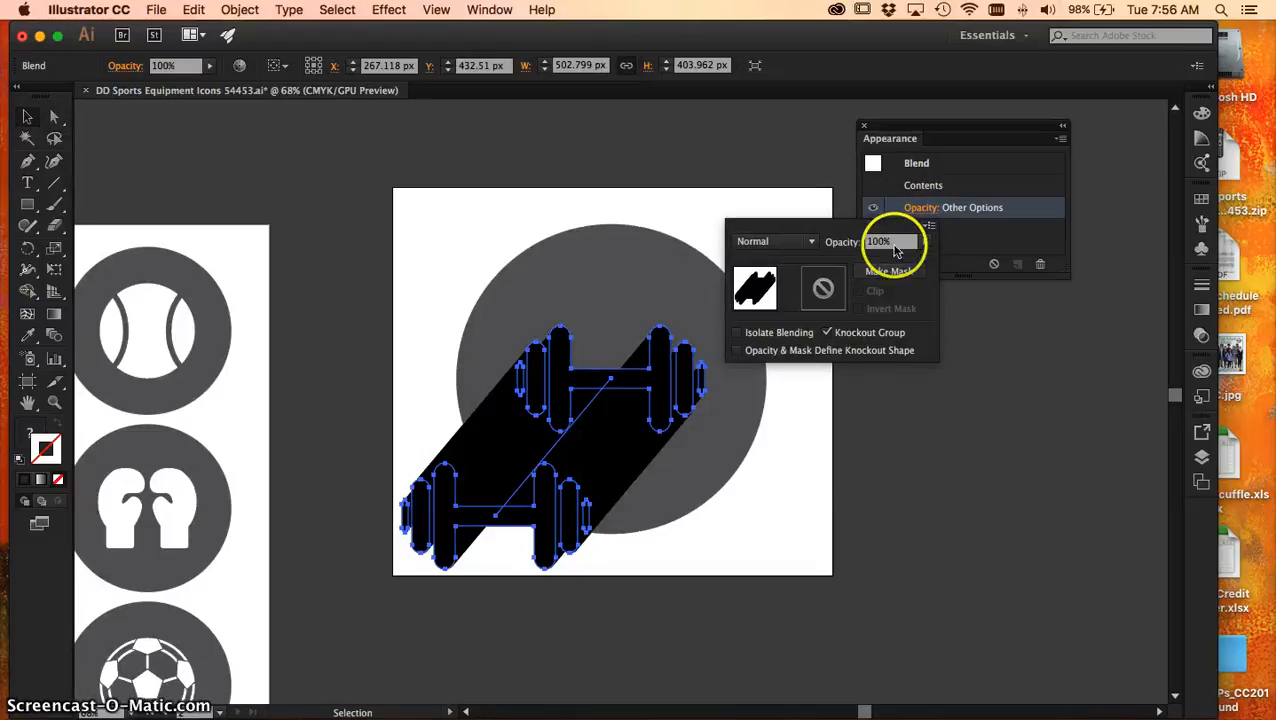
{"action": "left_click", "coordinate": [797, 242]}
{"action": "left_click", "coordinate": [782, 305]}
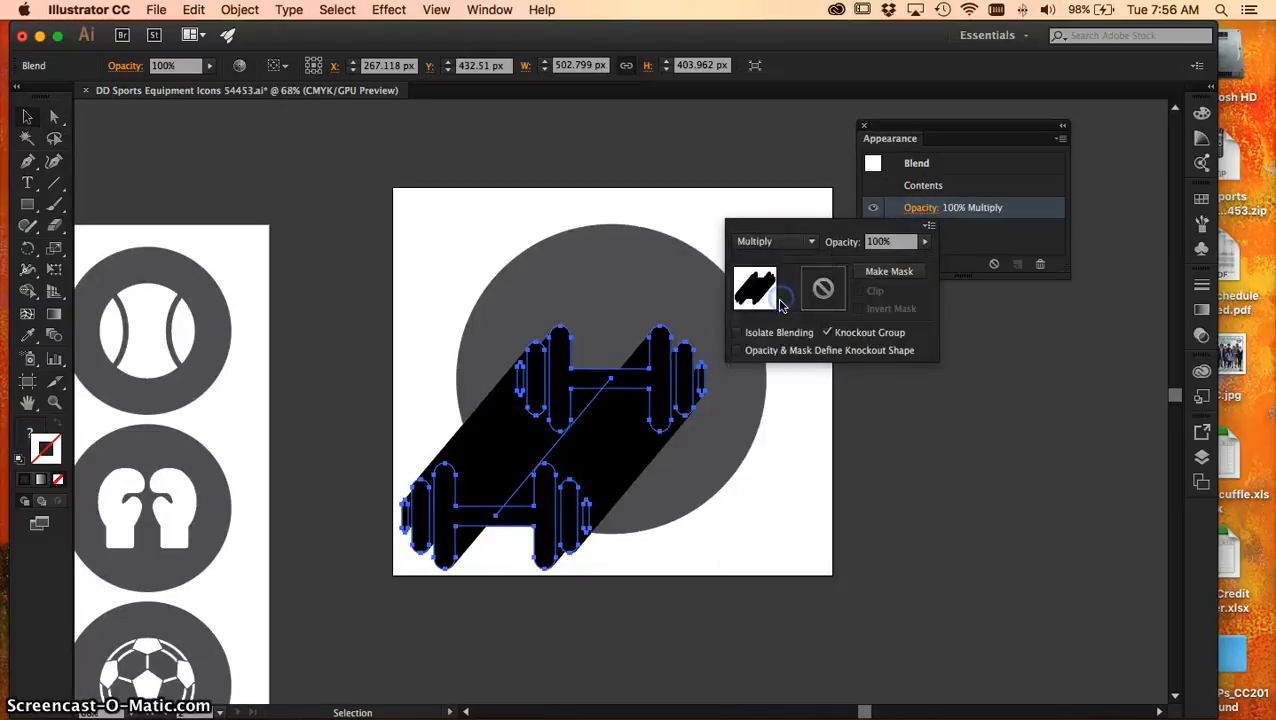
{"action": "left_click", "coordinate": [811, 242]}
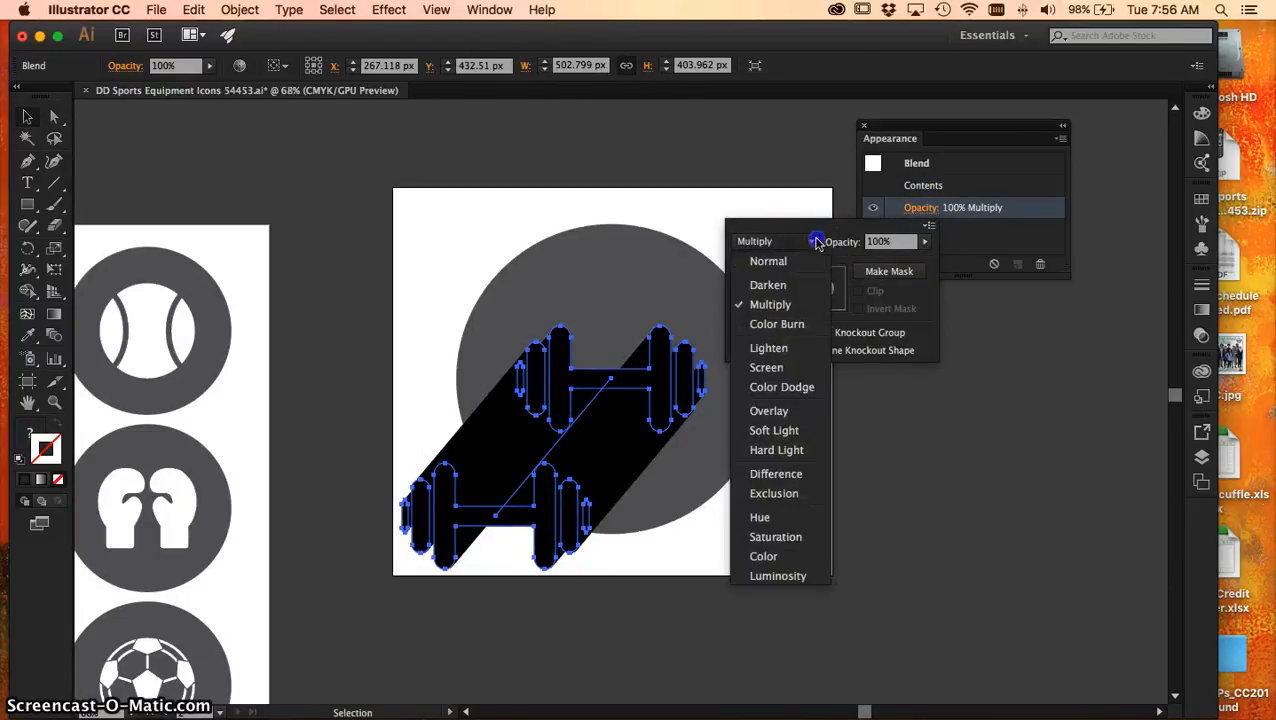
{"action": "left_click", "coordinate": [782, 308]}
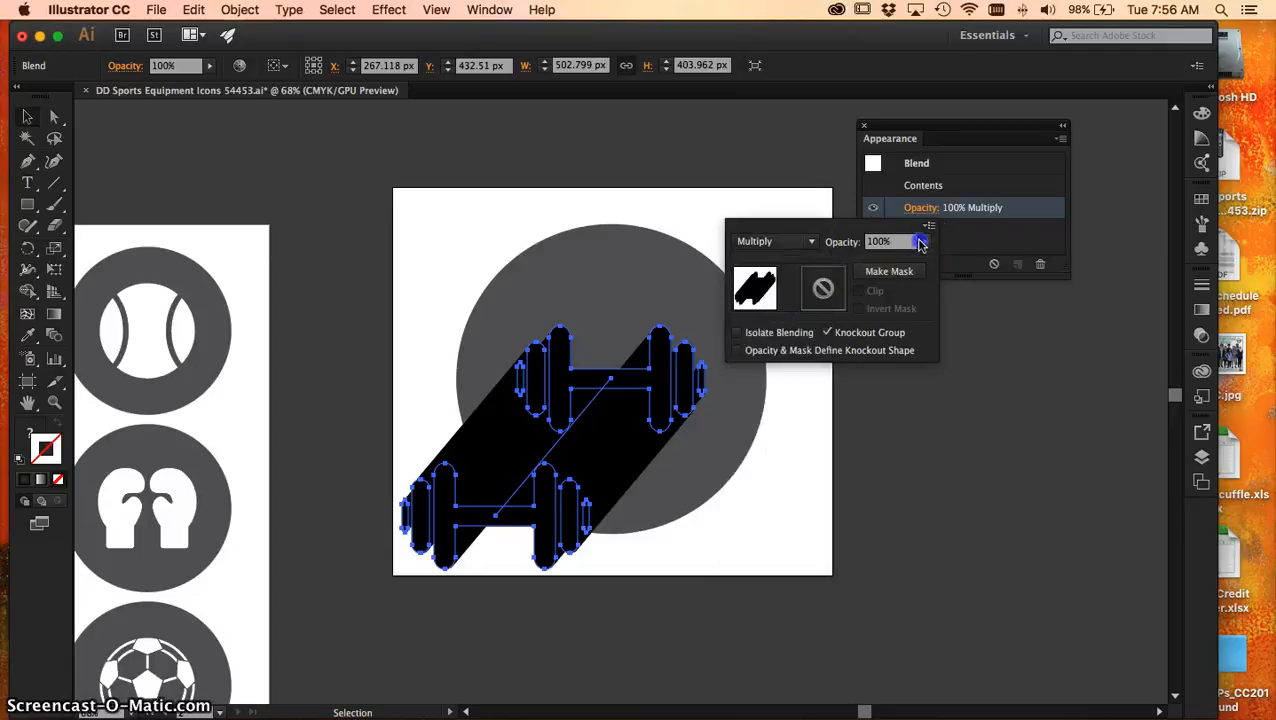
{"action": "left_click_drag", "start_coordinate": [902, 262], "coordinate": [888, 262]}
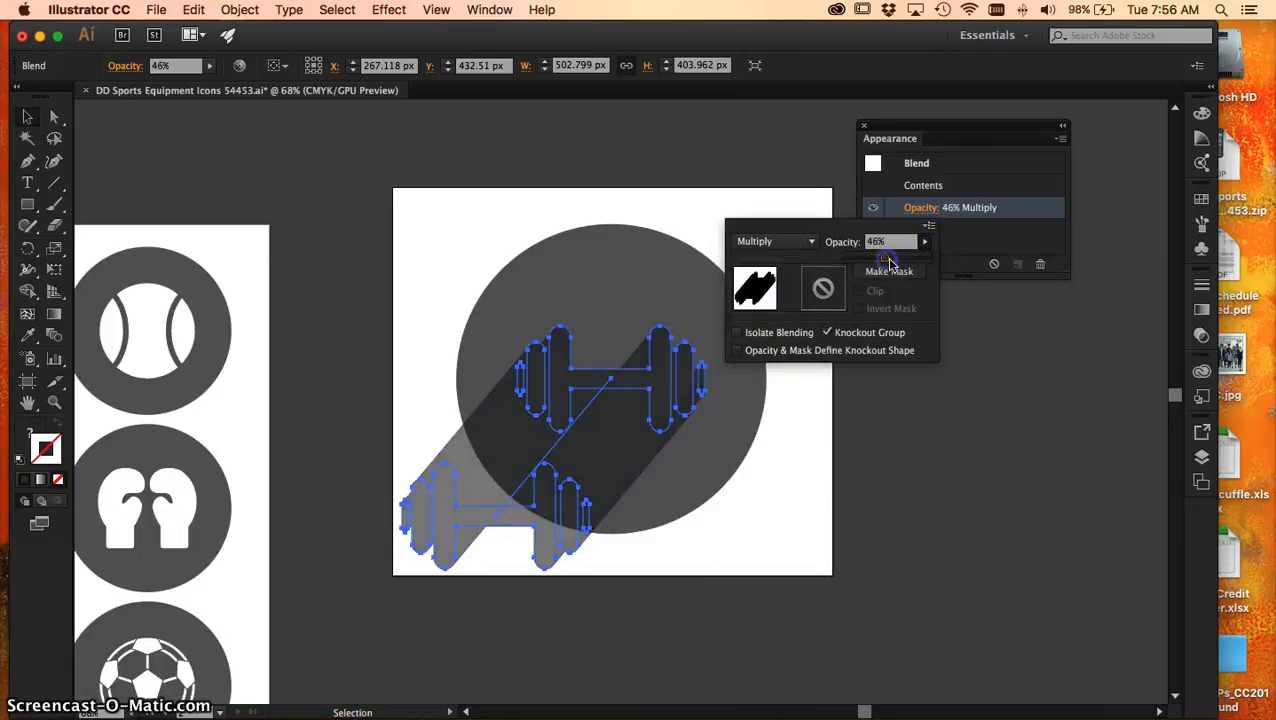
{"action": "left_click", "coordinate": [921, 209]}
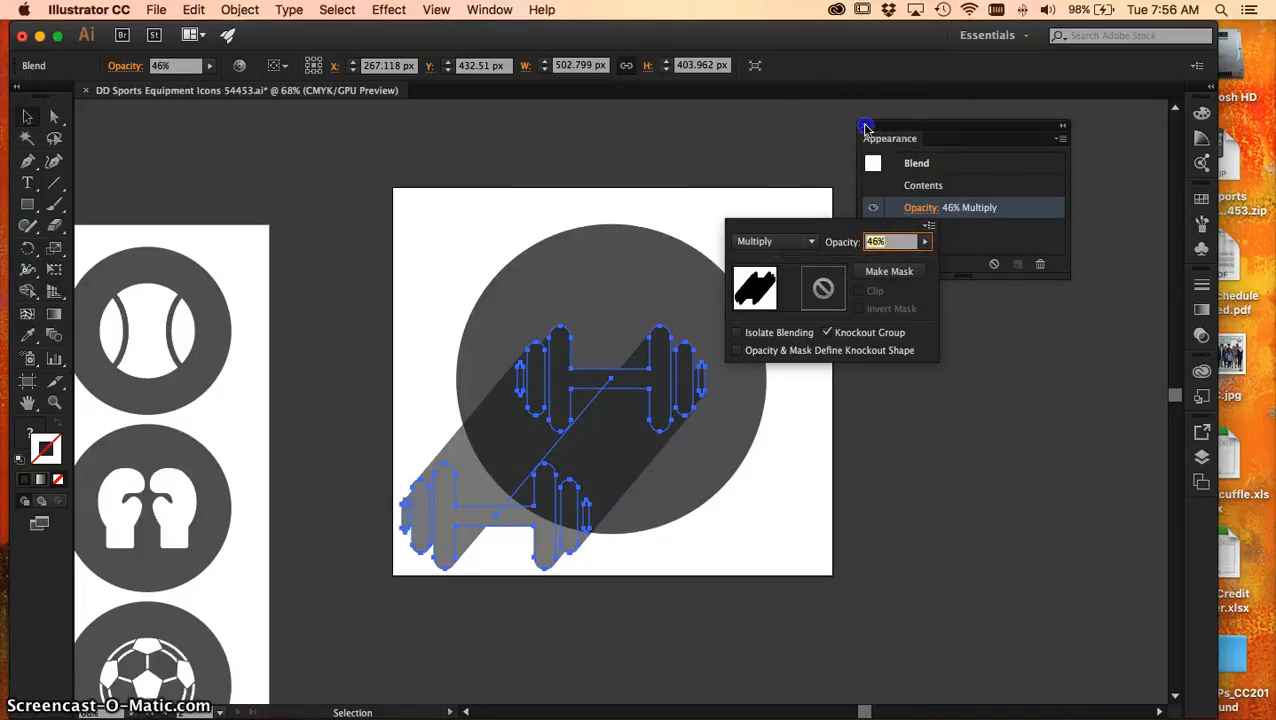
{"action": "left_click", "coordinate": [865, 127]}
{"action": "left_click", "coordinate": [865, 127]}
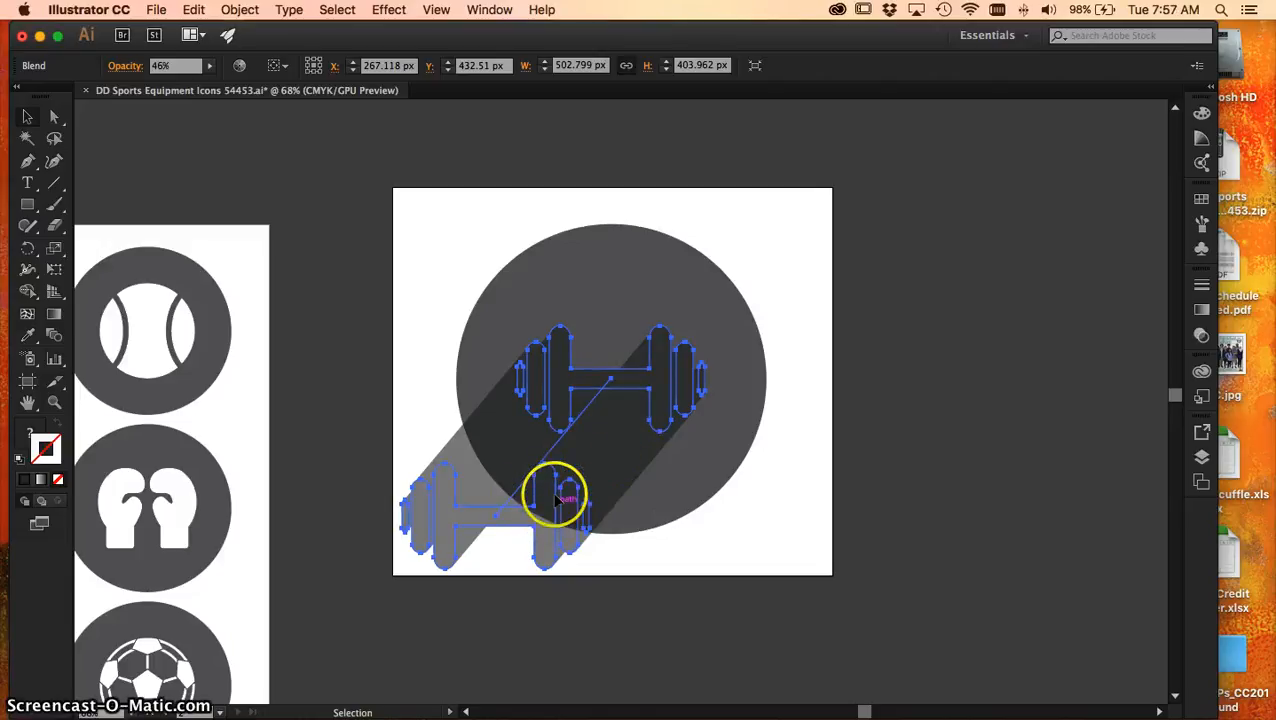
Copy the dark grey circle and paste the copy in place above the blend
{"action": "left_click", "coordinate": [497, 305]}
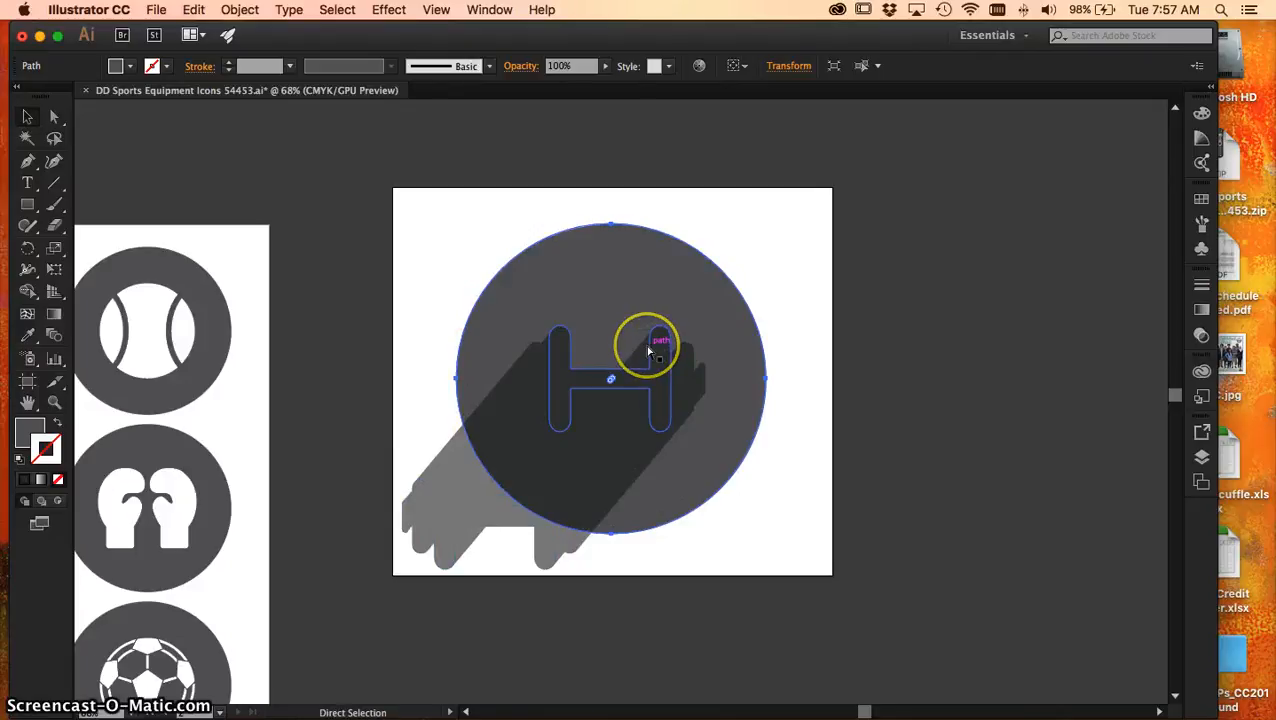
{"action": "left_click", "coordinate": [193, 12]}
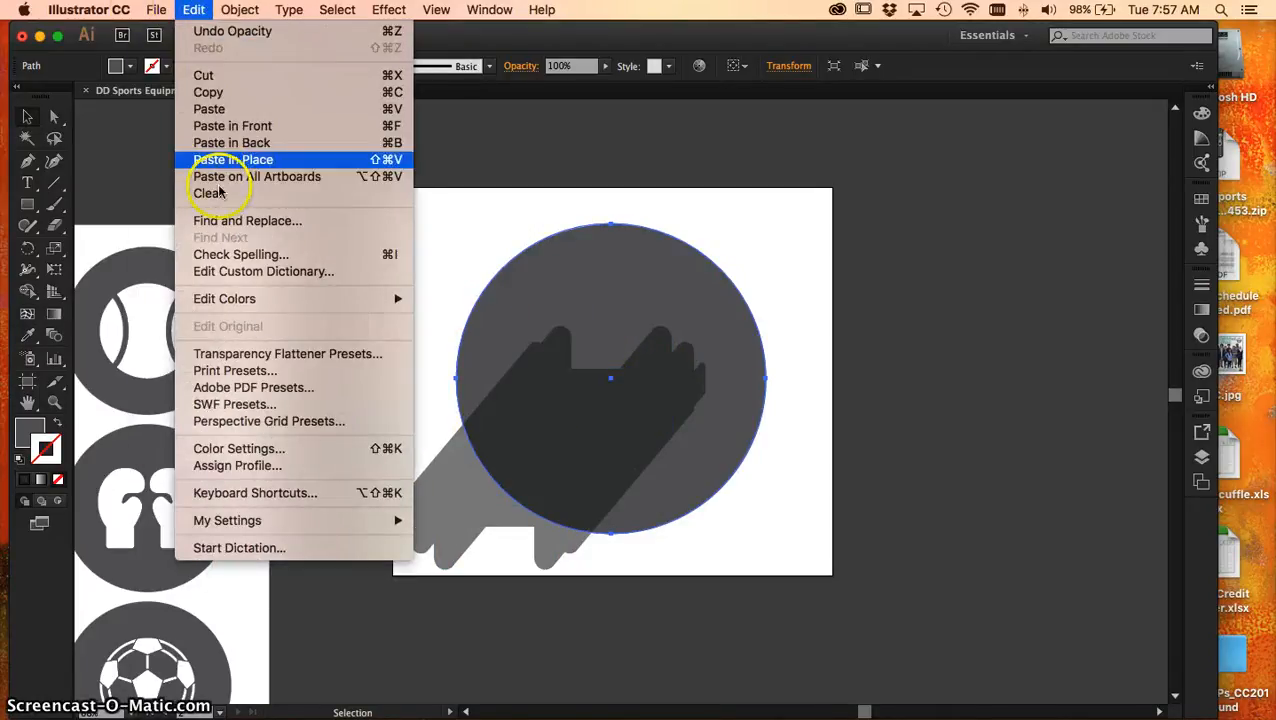
{"action": "left_click", "coordinate": [236, 160]}
Select the pasted circle together with the dumbbell blend and make a clipping mask from them
{"action": "left_click", "coordinate": [596, 313]}
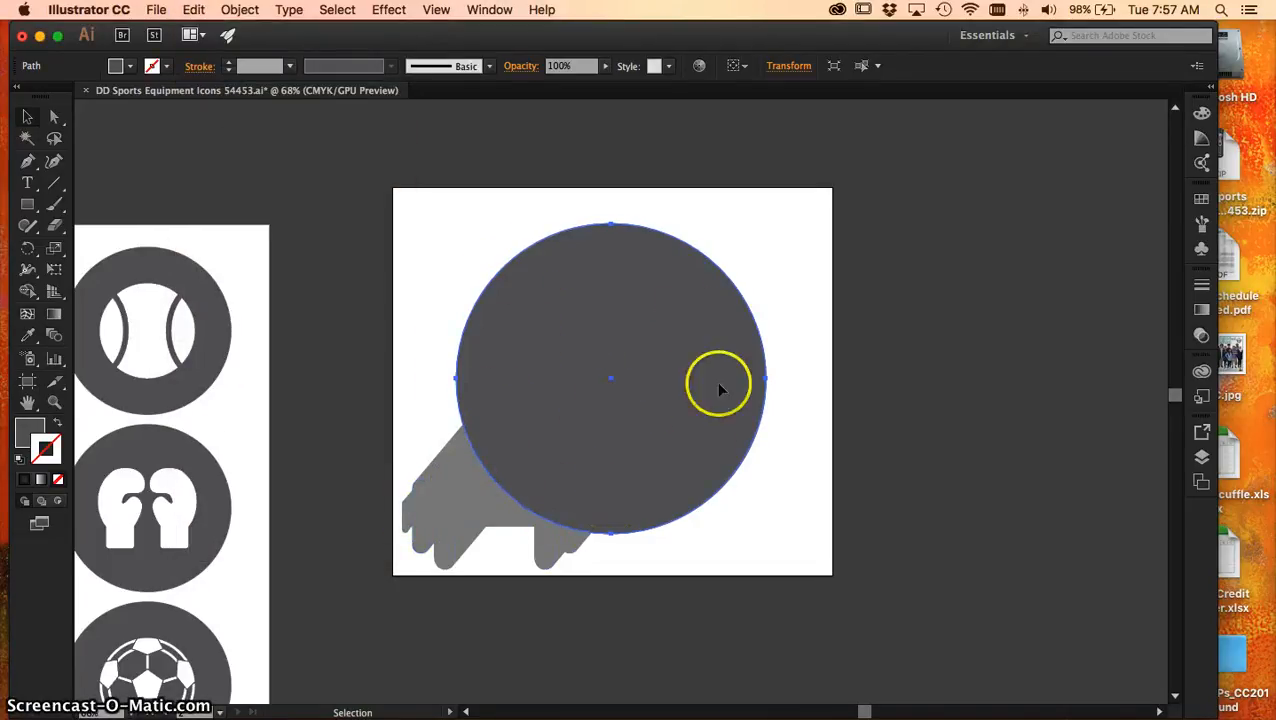
{"action": "left_click", "coordinate": [457, 500], "text": "shift"}
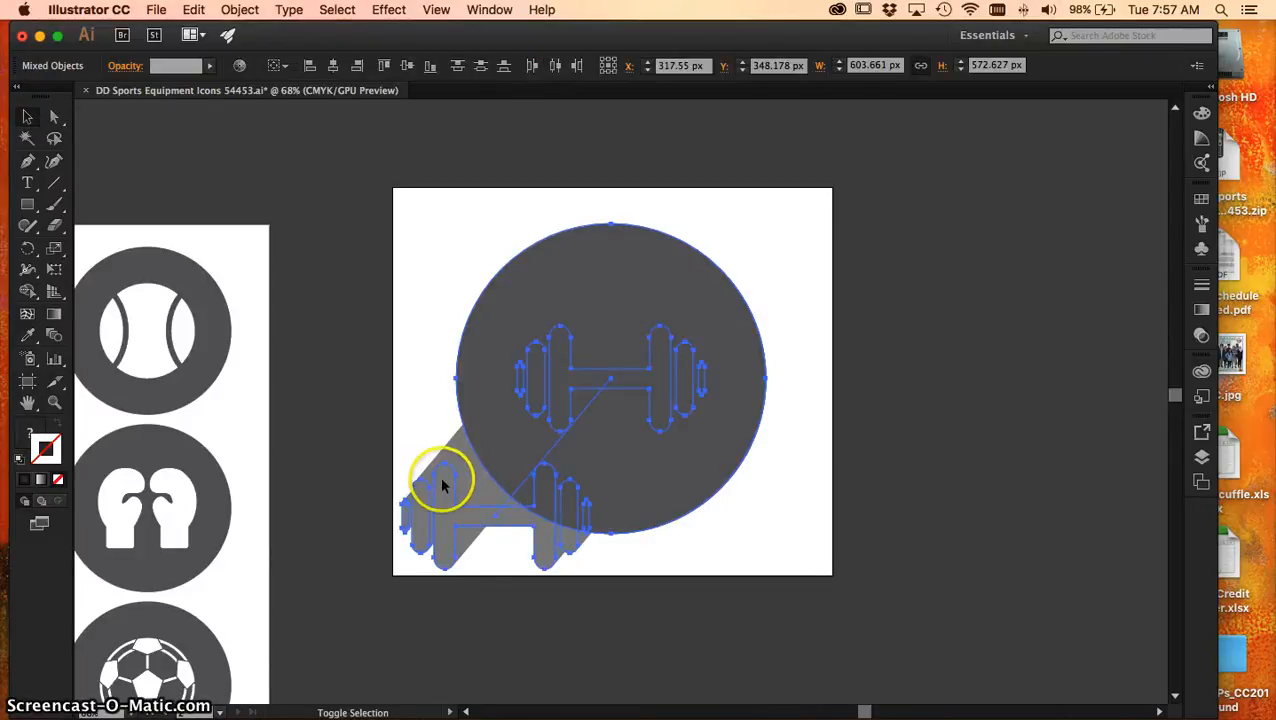
{"action": "right_click", "coordinate": [590, 389]}
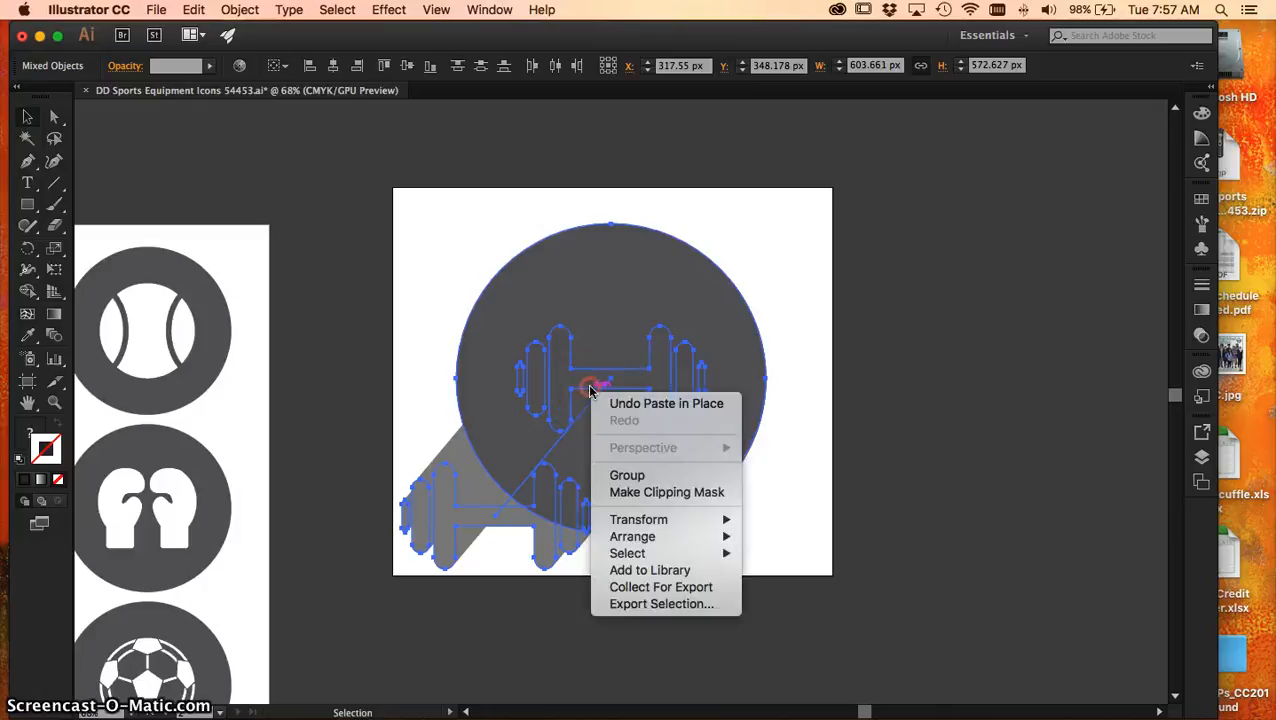
{"action": "left_click", "coordinate": [646, 496]}
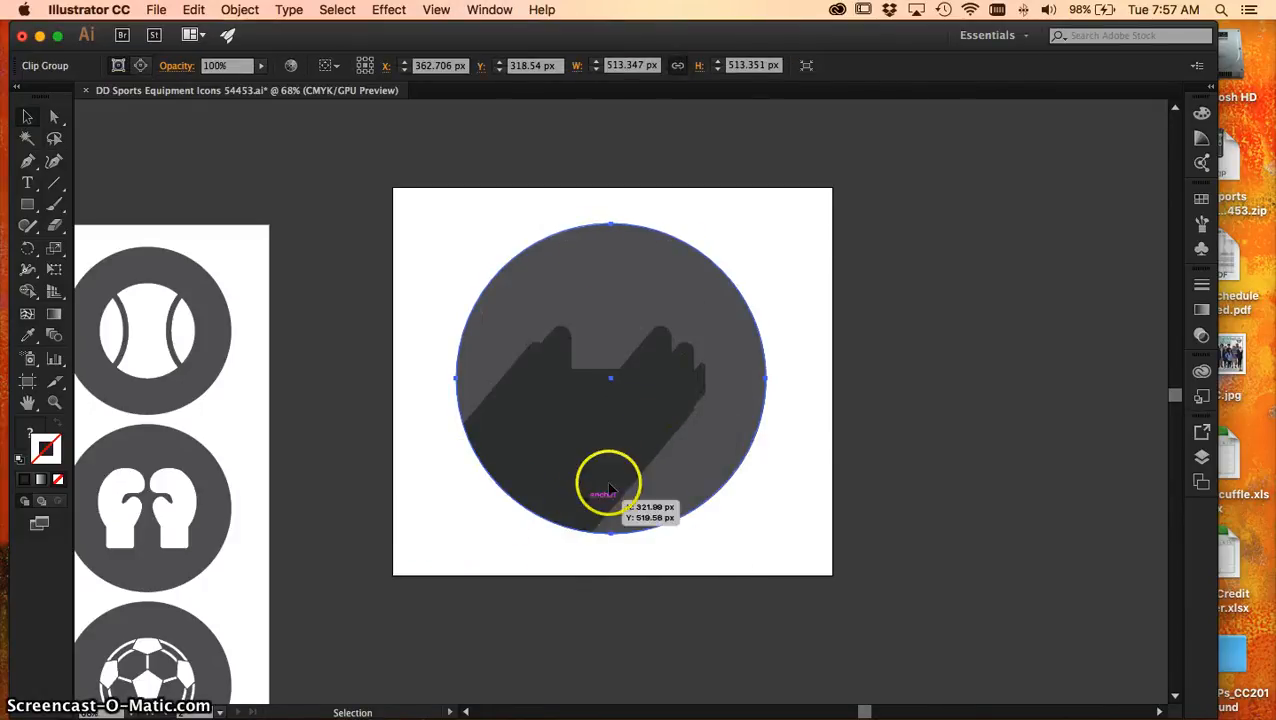
Show the hidden light grey dumbbell on top of the clipped shadow
{"action": "left_click", "coordinate": [329, 8]}
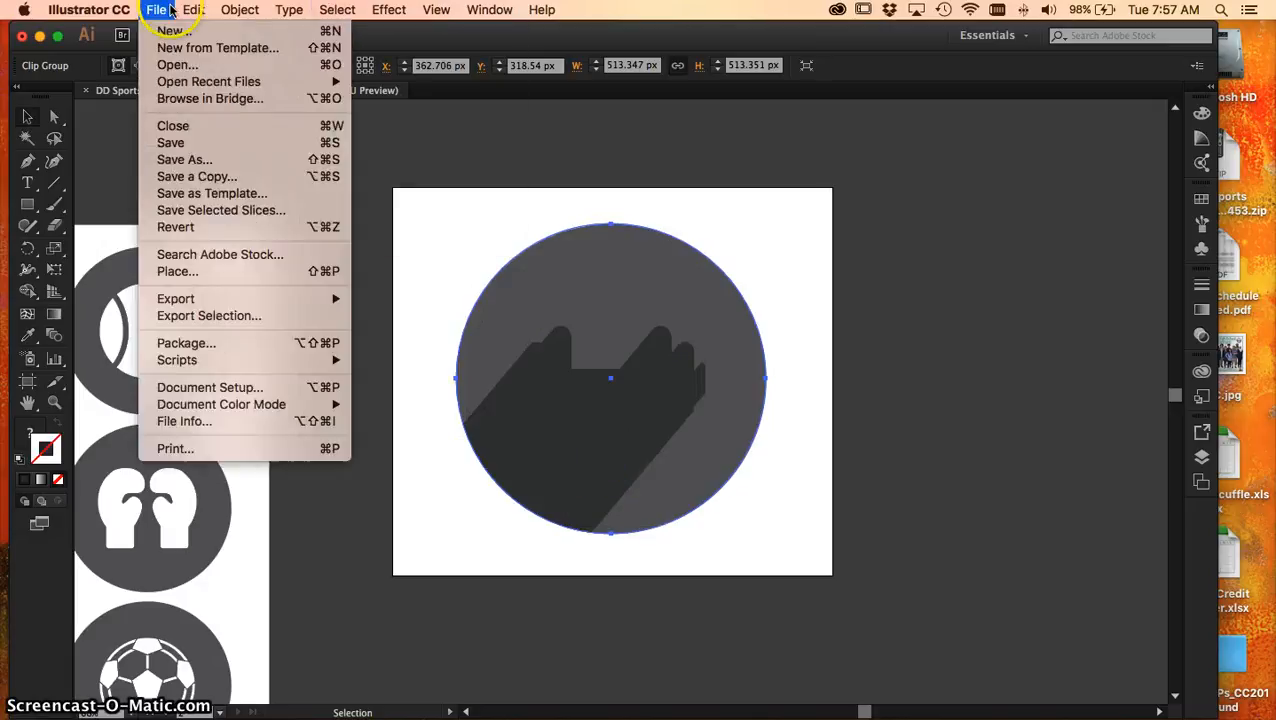
{"action": "left_click", "coordinate": [191, 9]}
{"action": "left_click", "coordinate": [193, 9]}
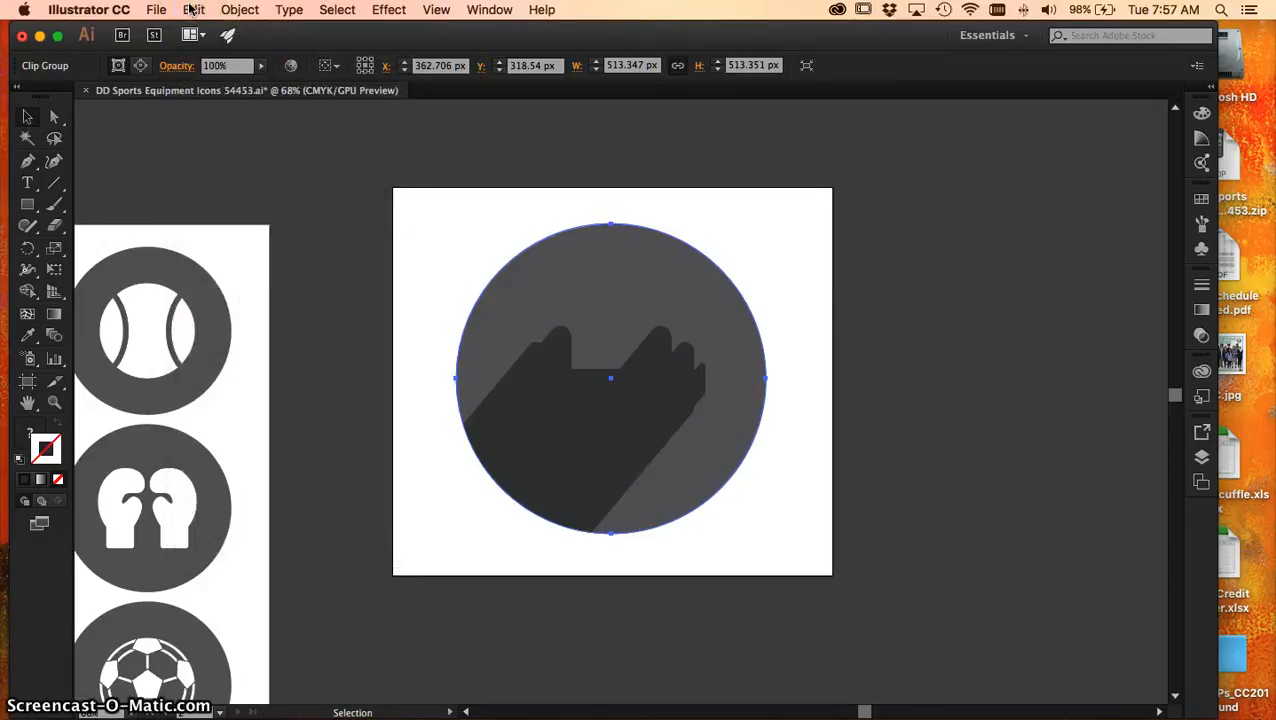
{"action": "key", "text": "super+f"}
Hide the light grey dumbbell, show all hidden objects again, and clear the selection
{"action": "left_click", "coordinate": [230, 12]}
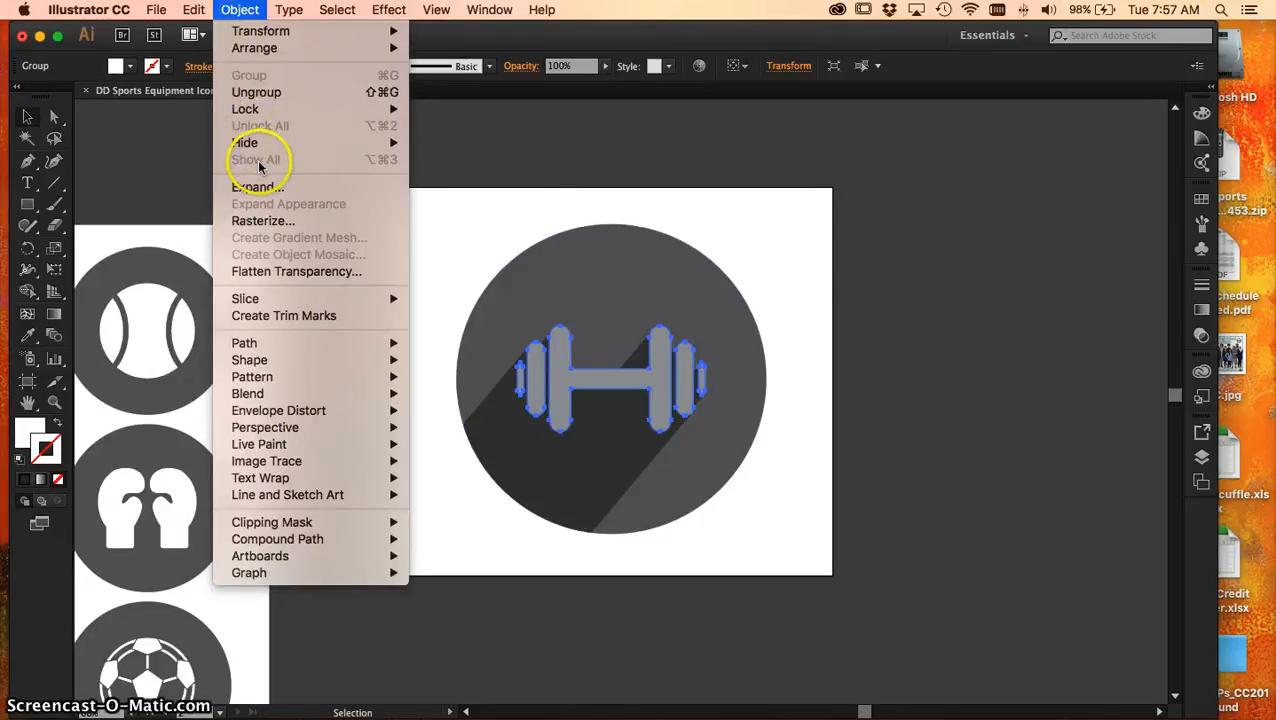
{"action": "left_click", "coordinate": [230, 11]}
{"action": "key", "text": "super+3"}
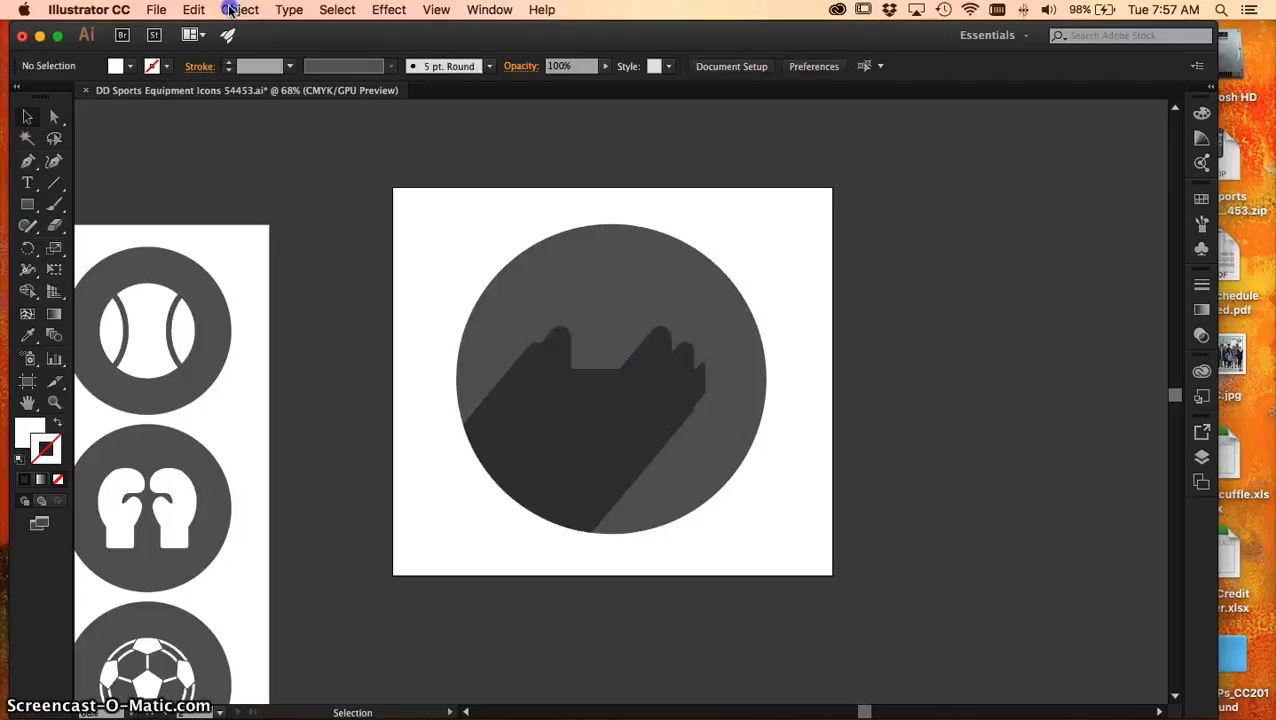
{"action": "left_click", "coordinate": [238, 12]}
{"action": "left_click", "coordinate": [238, 160]}
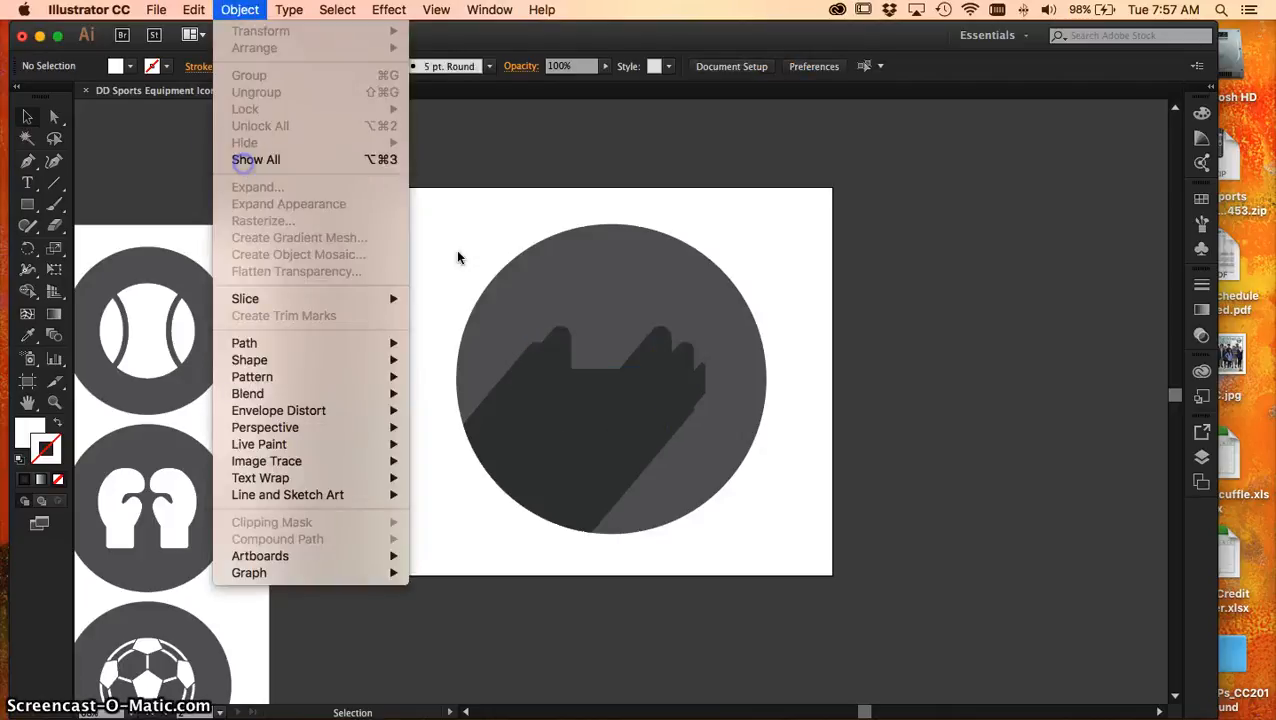
{"action": "mouse_move", "coordinate": [619, 367]}
{"action": "left_mouse_down"}
{"action": "mouse_move", "coordinate": [584, 450]}
{"action": "mouse_move", "coordinate": [619, 367]}
{"action": "left_mouse_up"}
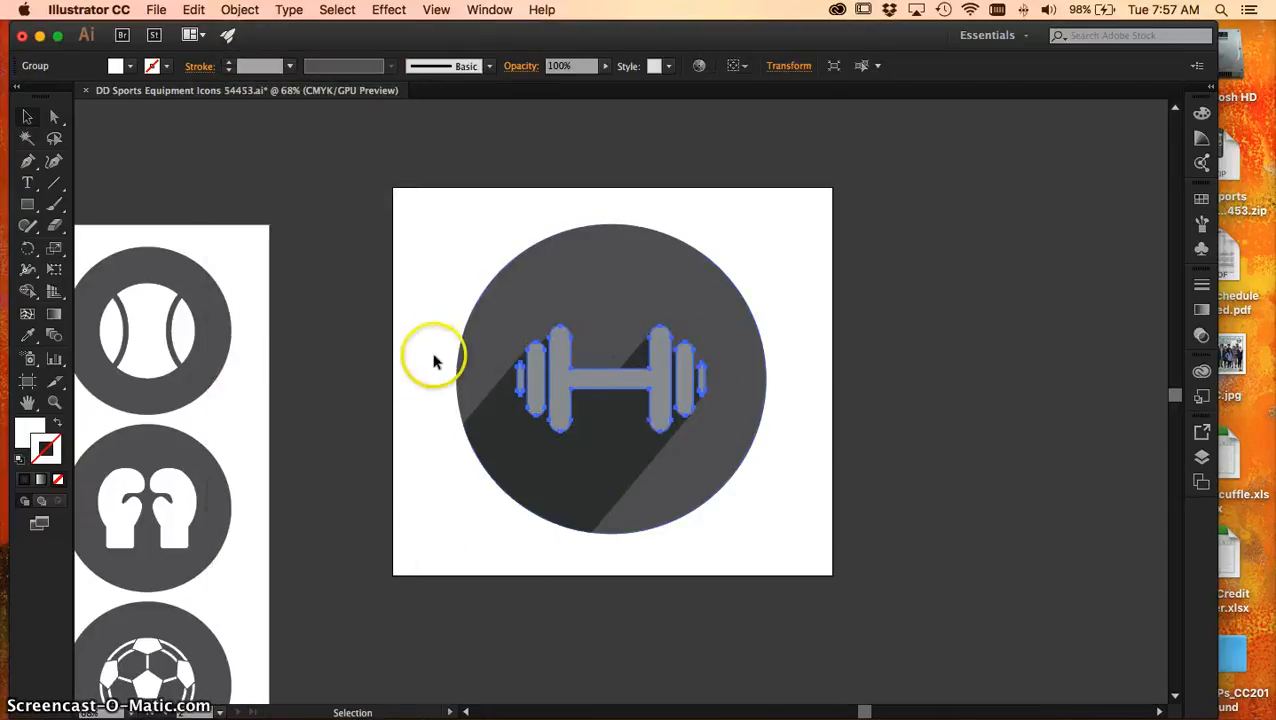
{"action": "left_click", "coordinate": [342, 315]}
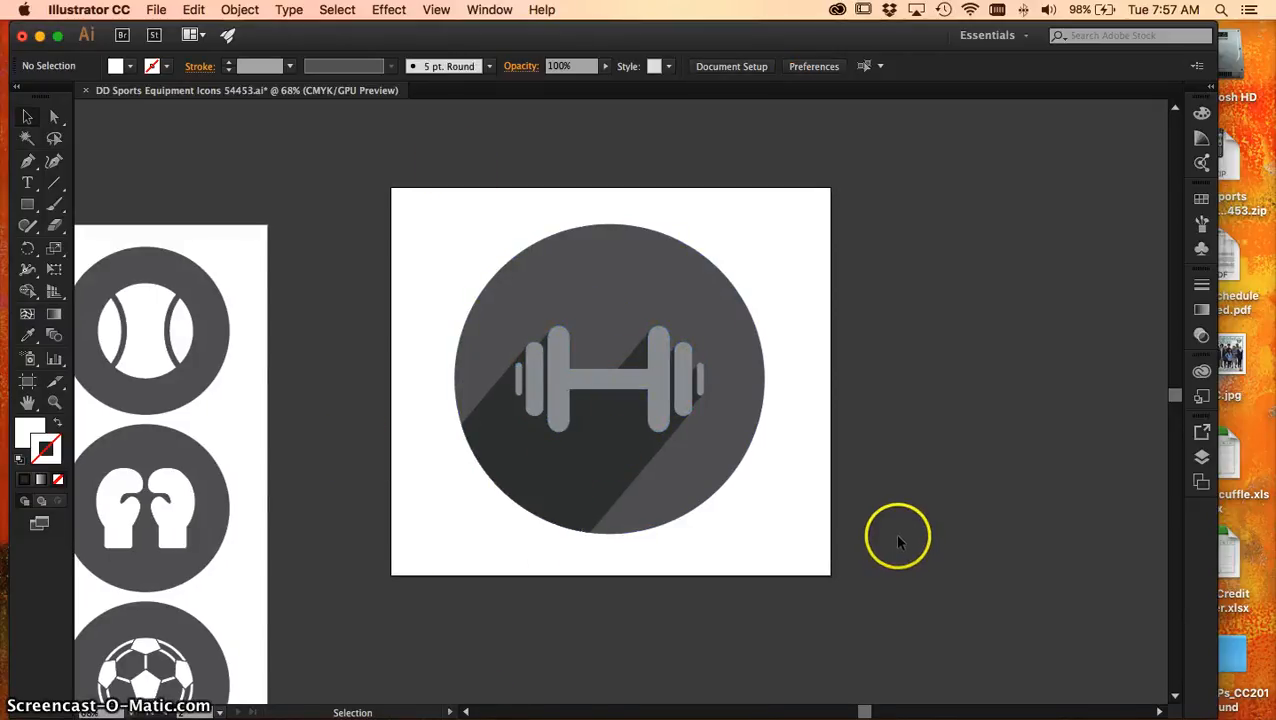
Set up an Export As in PNG format to the Documents folder, with the author's surname as the file name
{"action": "left_click", "coordinate": [155, 12]}
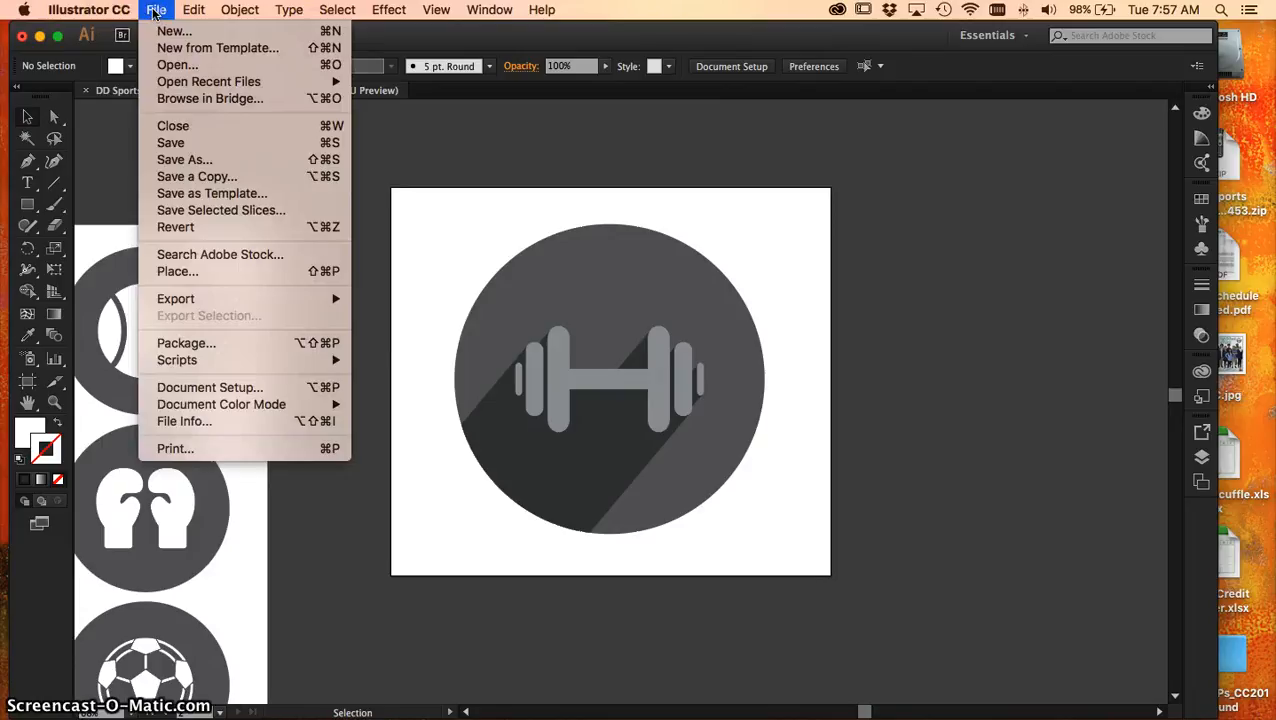
{"action": "mouse_move", "coordinate": [206, 305]}
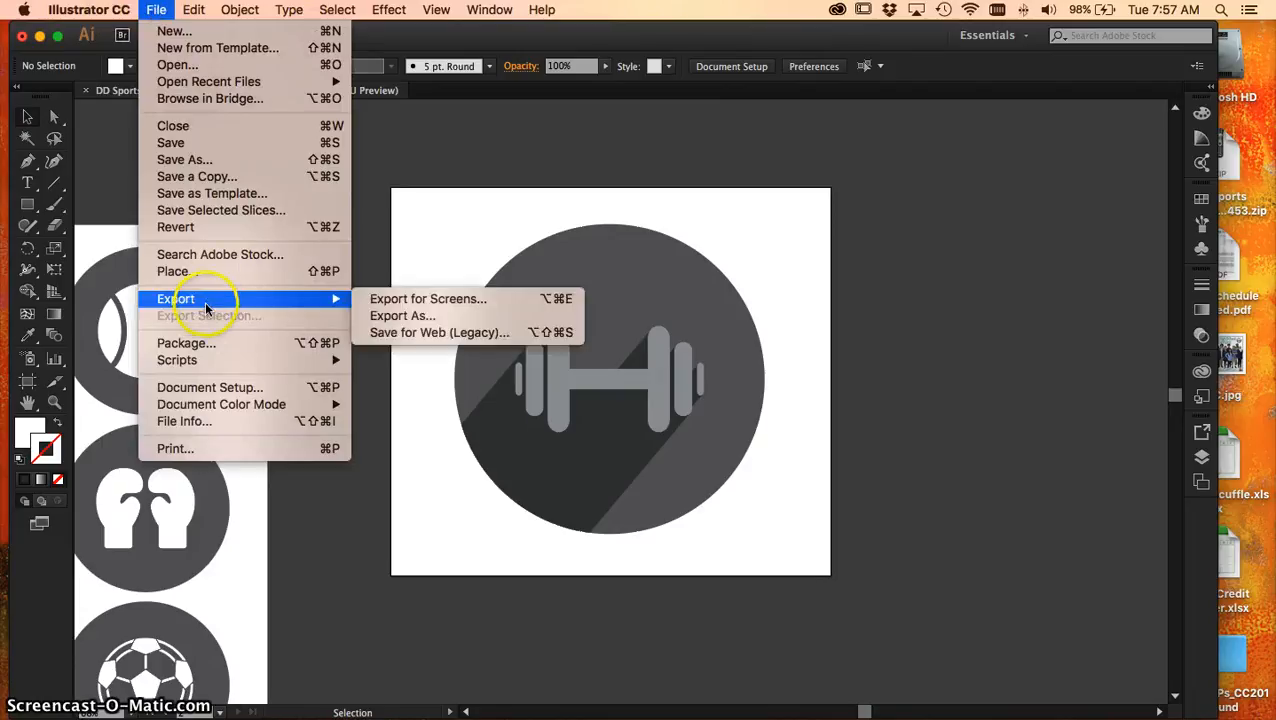
{"action": "left_click", "coordinate": [412, 318]}
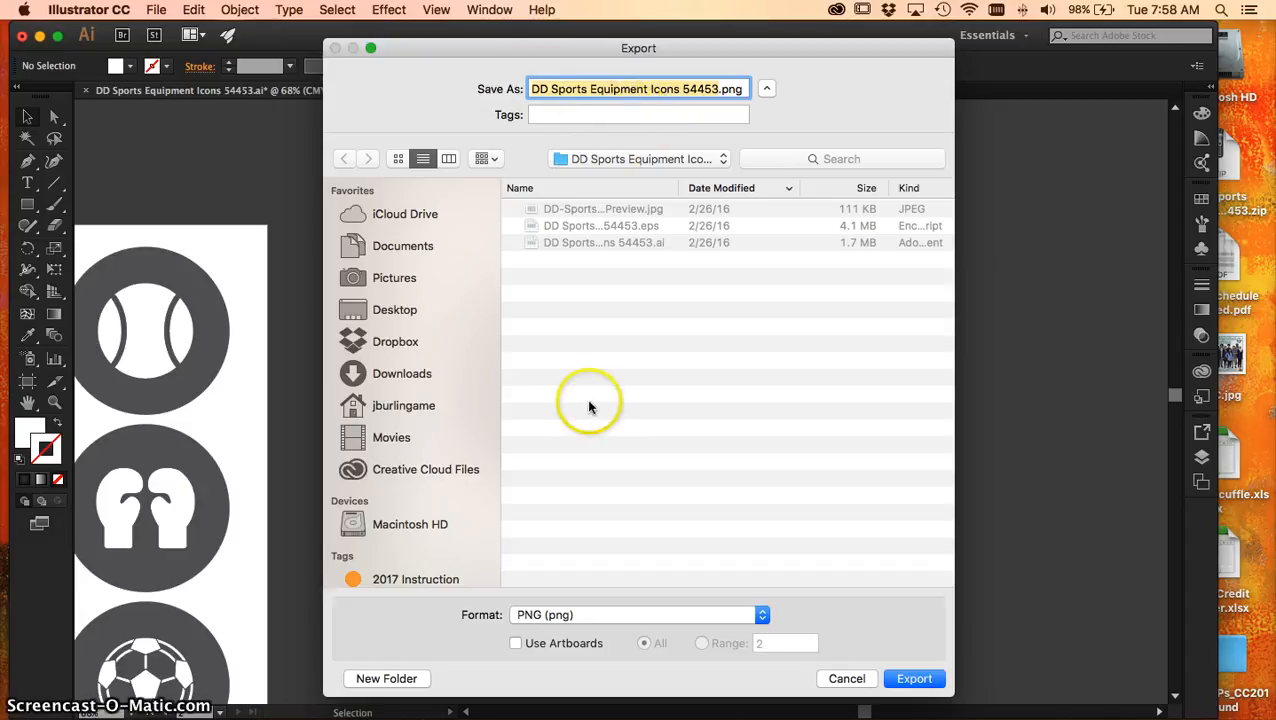
{"action": "left_click", "coordinate": [668, 616]}
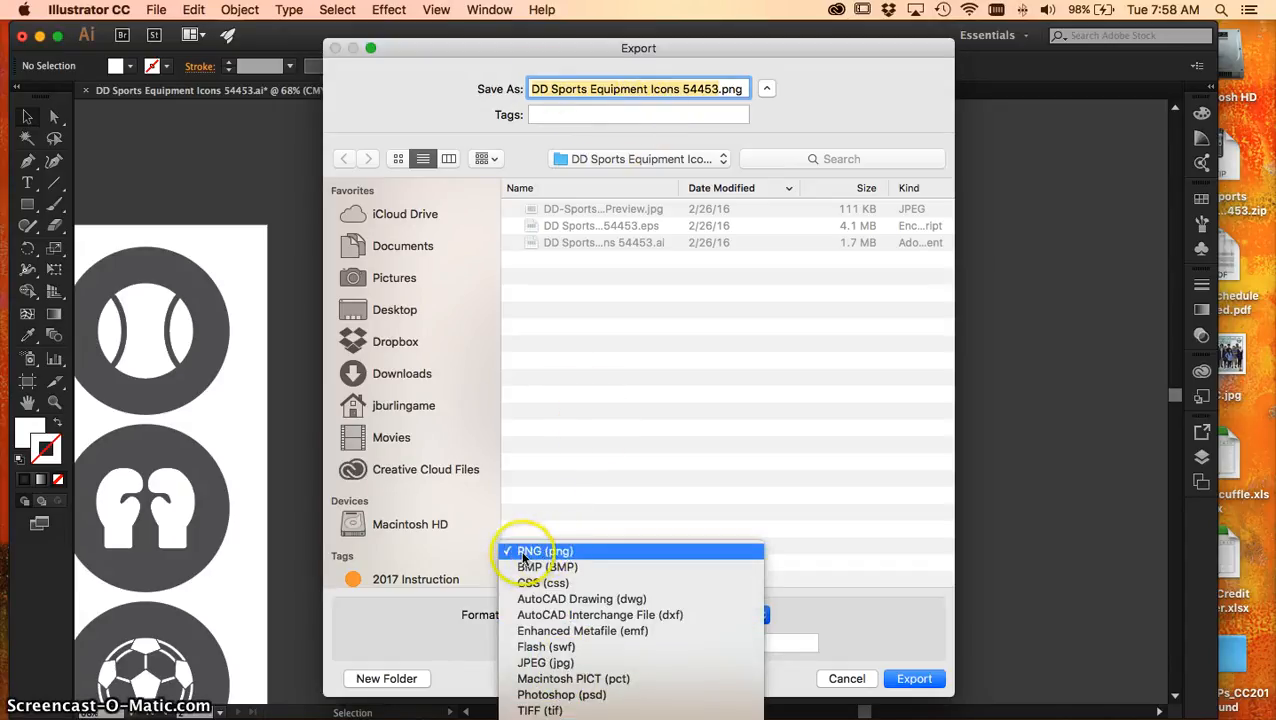
{"action": "left_click", "coordinate": [530, 556]}
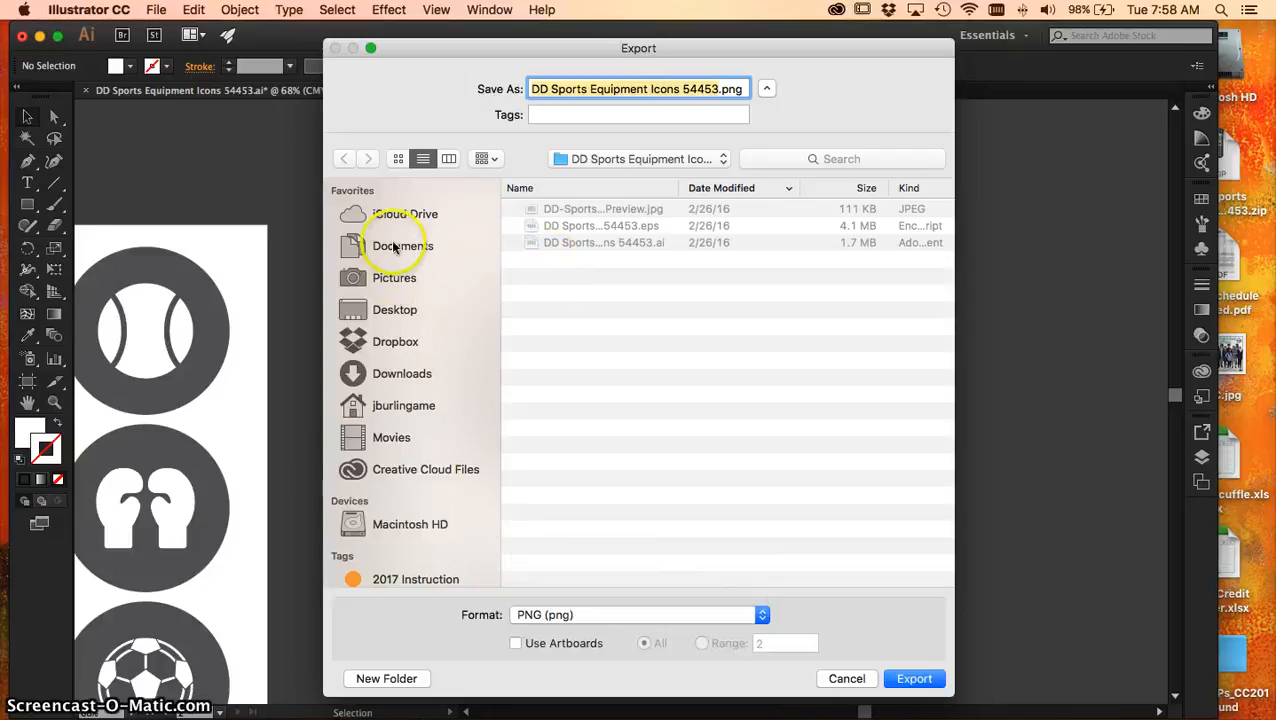
{"action": "left_click", "coordinate": [395, 248]}
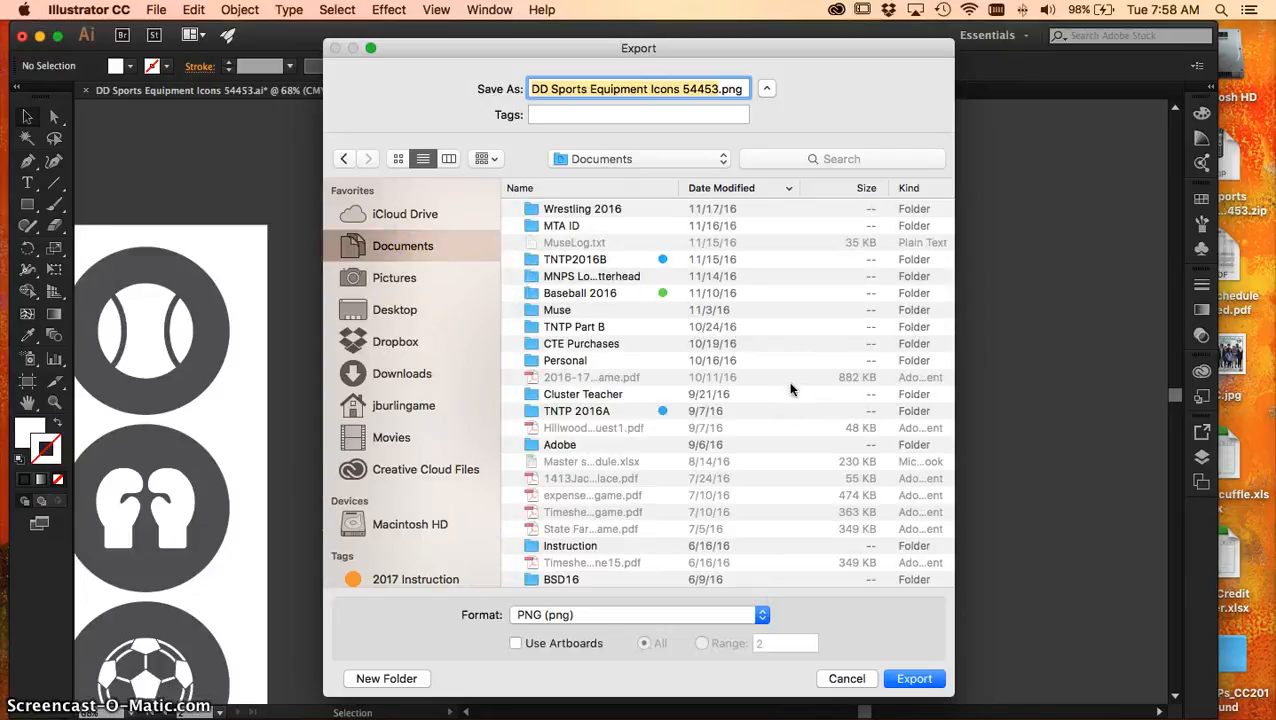
{"action": "type", "text": "bue"}
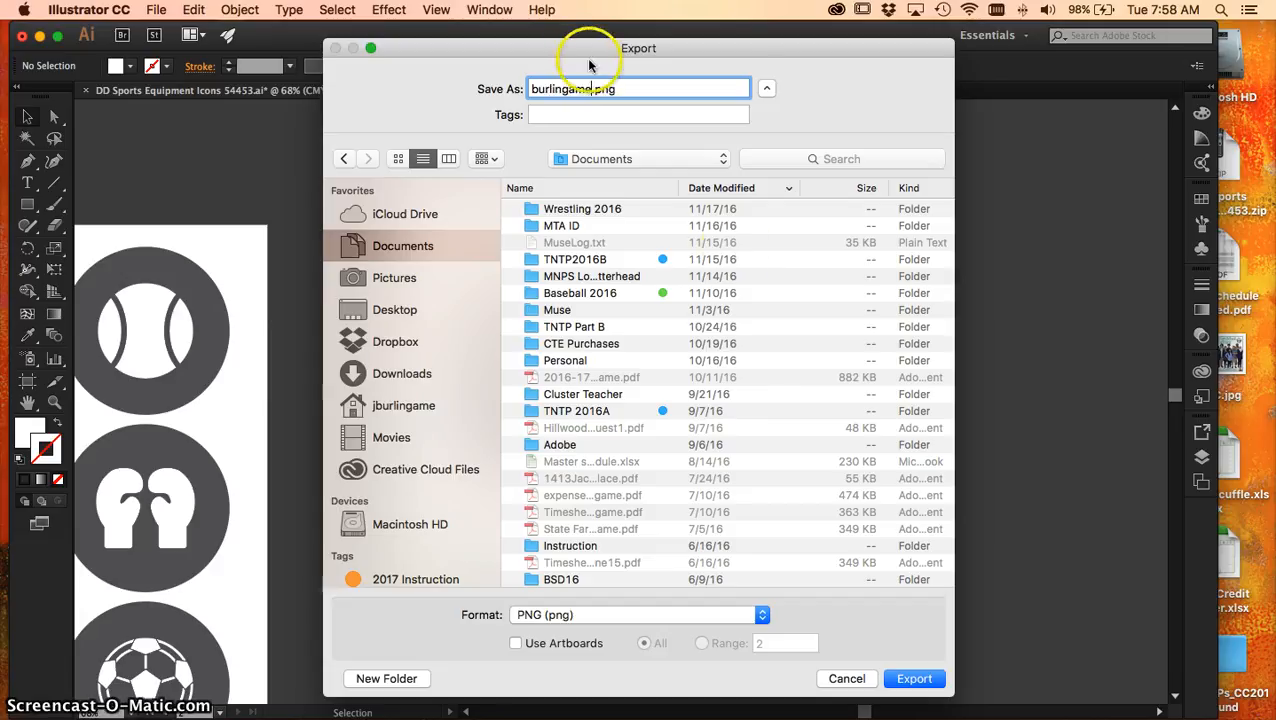
Limit the export to artboard range 2 using Use Artboards, and proceed to the PNG options
{"action": "left_click", "coordinate": [922, 680]}
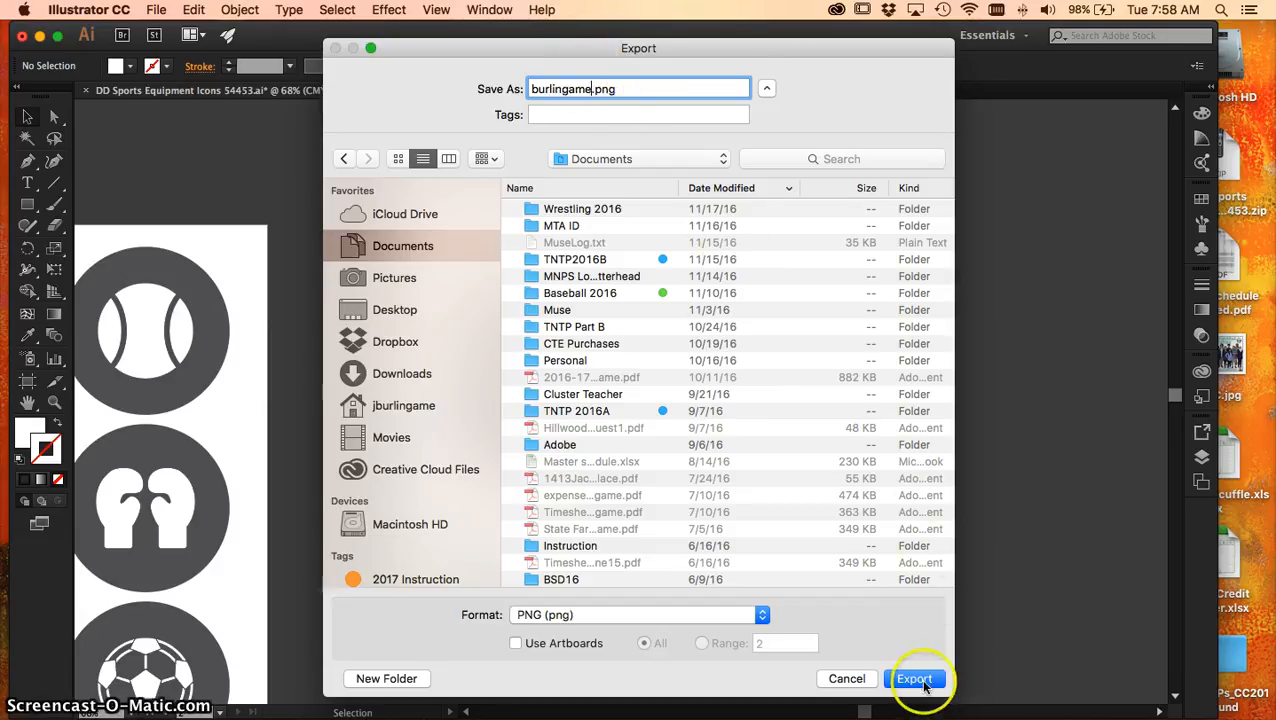
{"action": "left_click", "coordinate": [514, 643]}
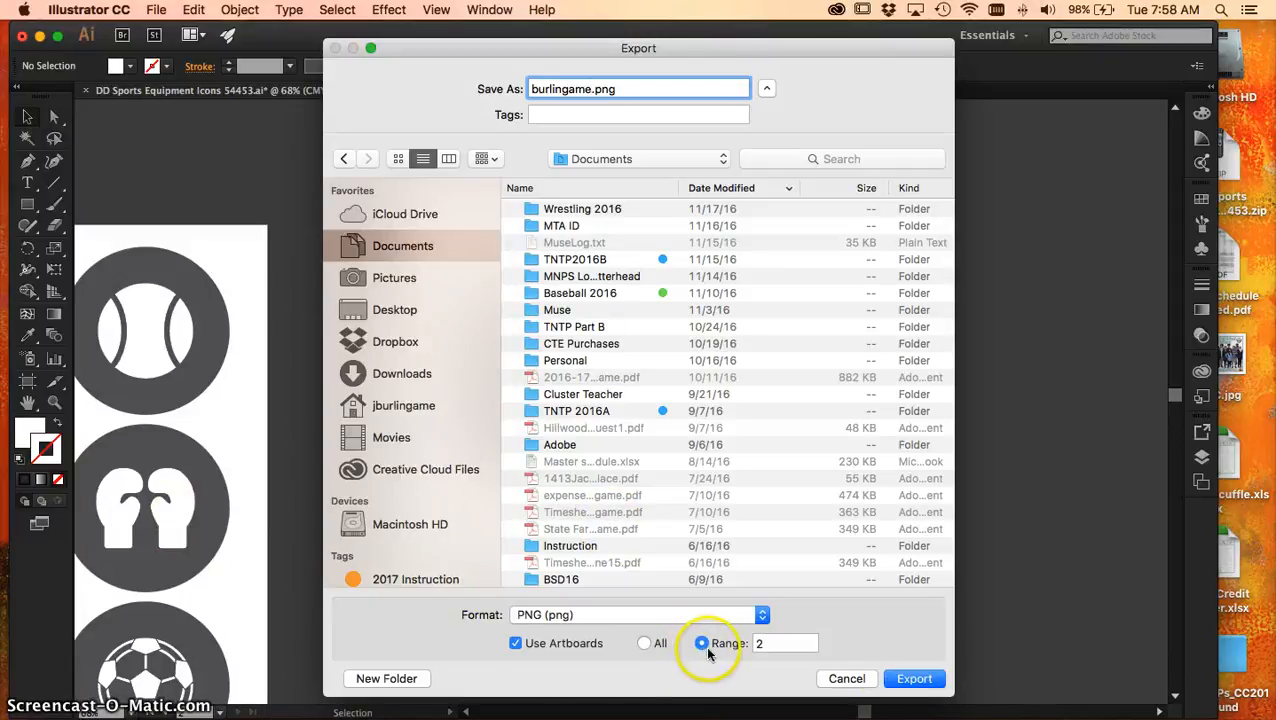
{"action": "left_click", "coordinate": [914, 678]}
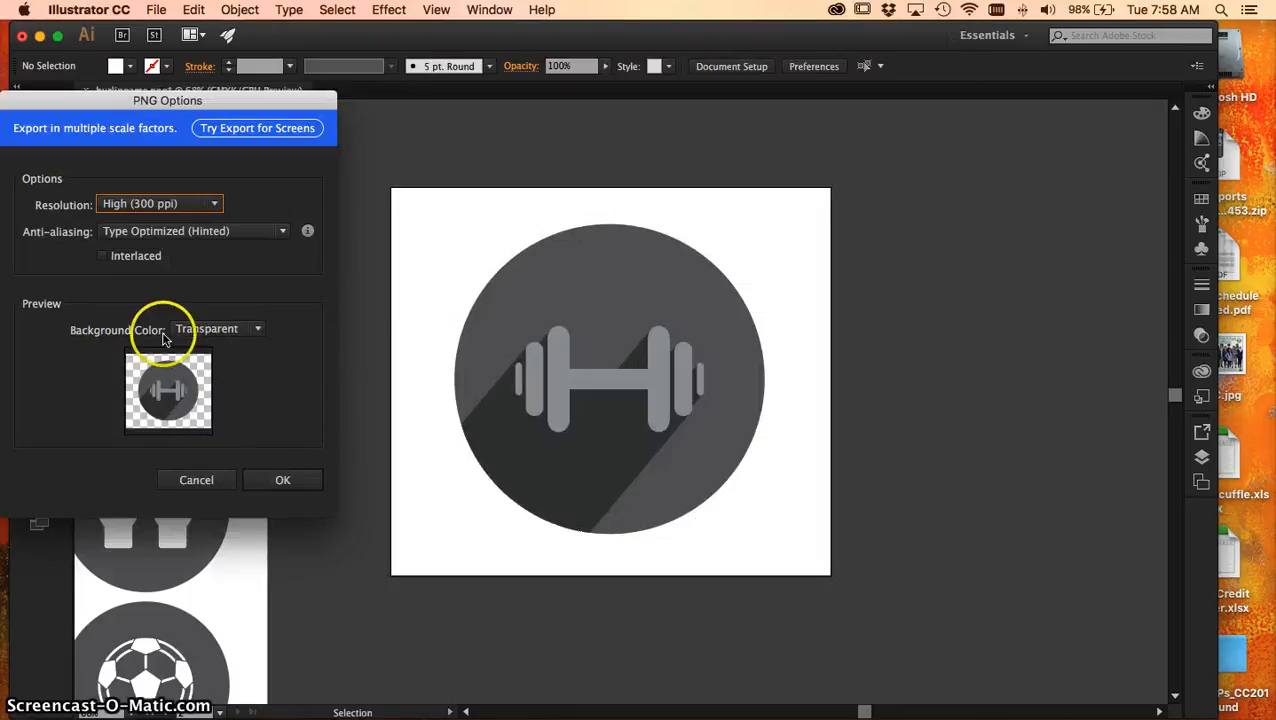
Set the PNG resolution to Screen (72 ppi) and complete the export
{"action": "left_click", "coordinate": [218, 205]}
{"action": "left_click", "coordinate": [155, 219]}
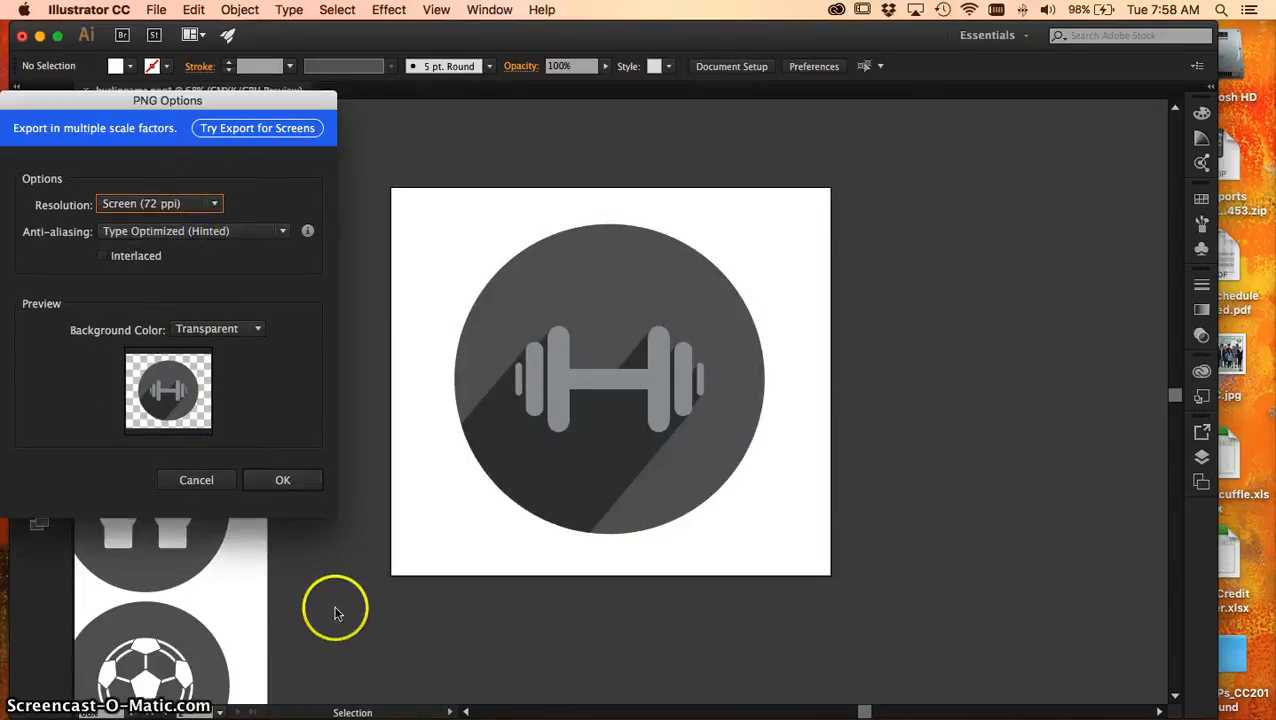
{"action": "left_click", "coordinate": [284, 480]}
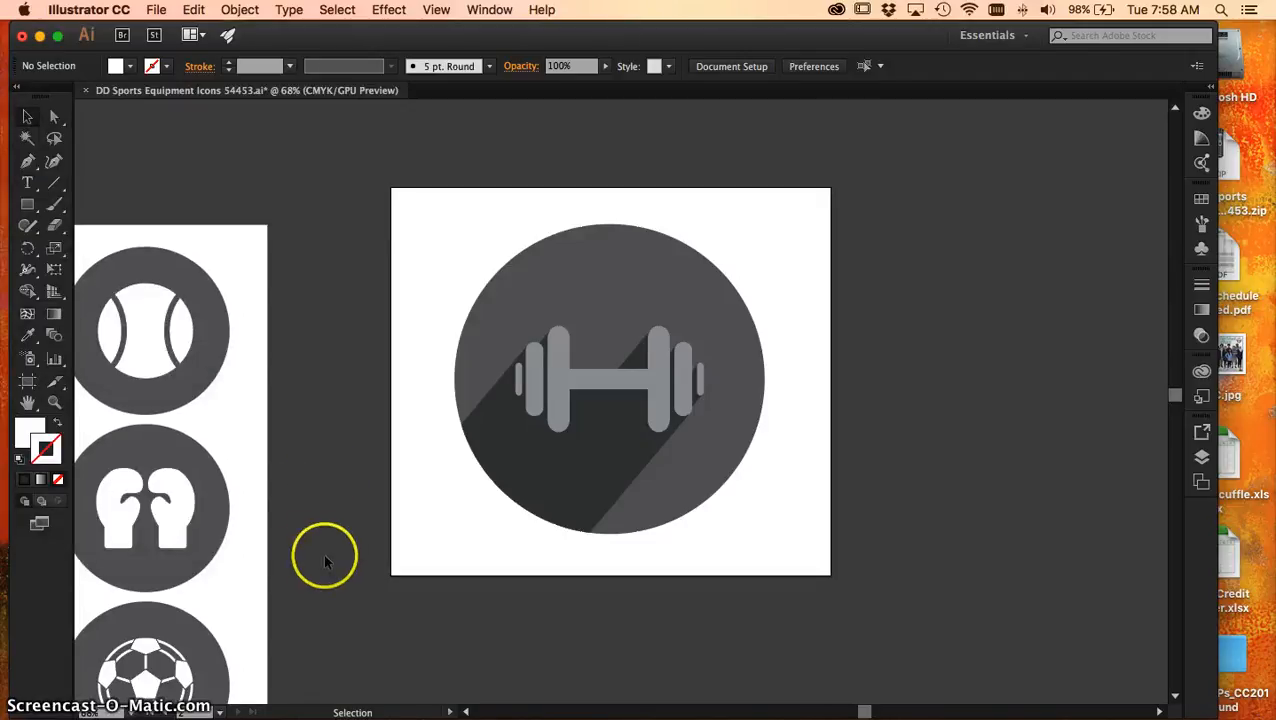